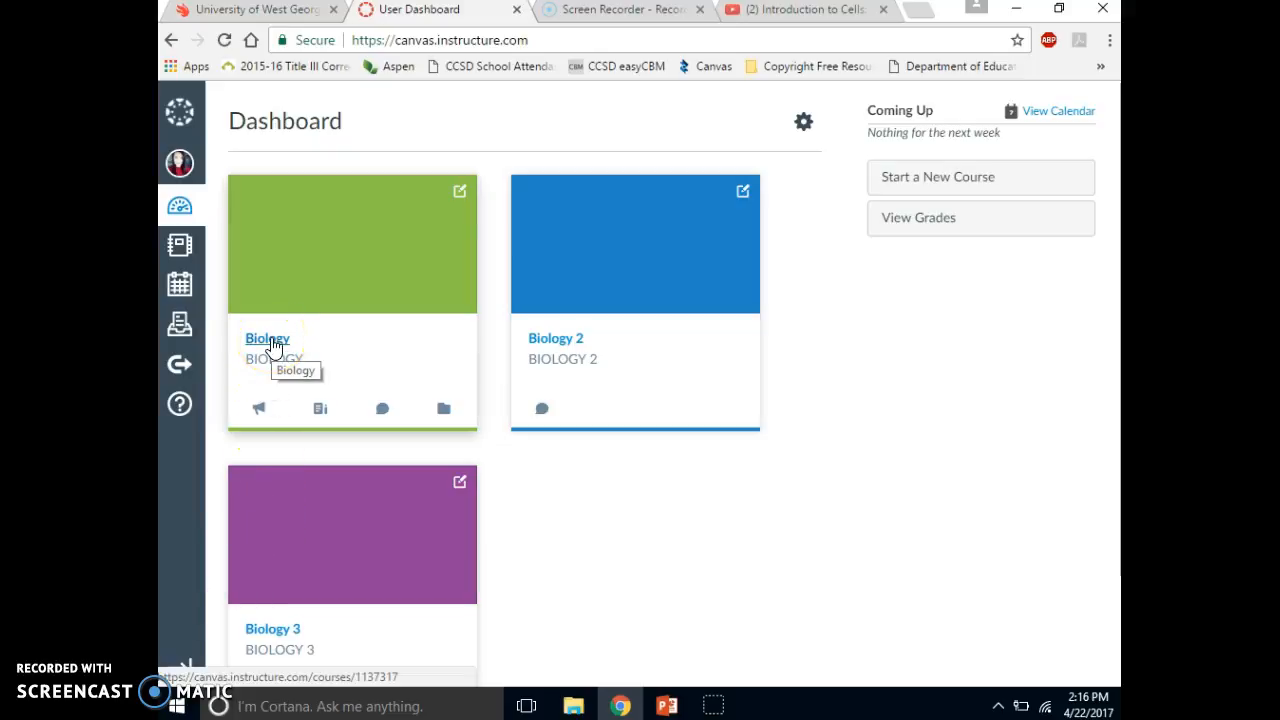
- Open the Biology course and review its home page, from the header links to the four unit links
left_click(270, 341)
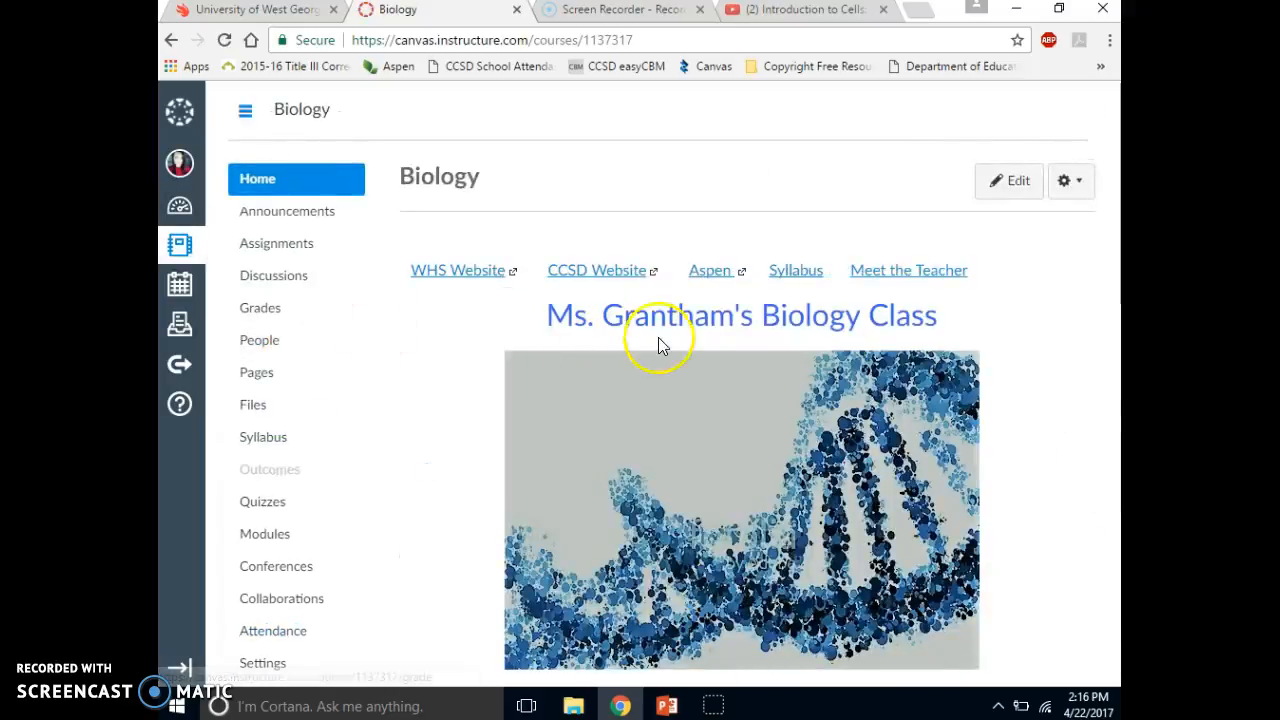
scroll(1062, 370, "down", 3)
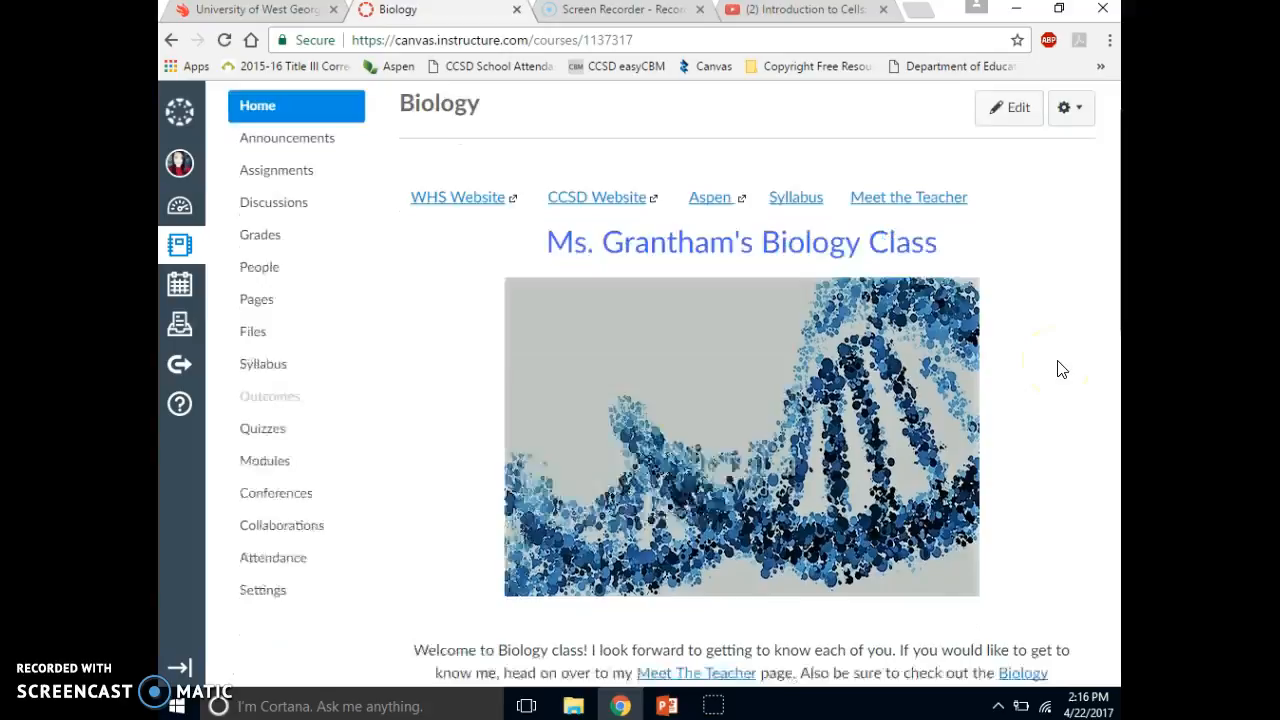
scroll(1062, 370, "down", 4)
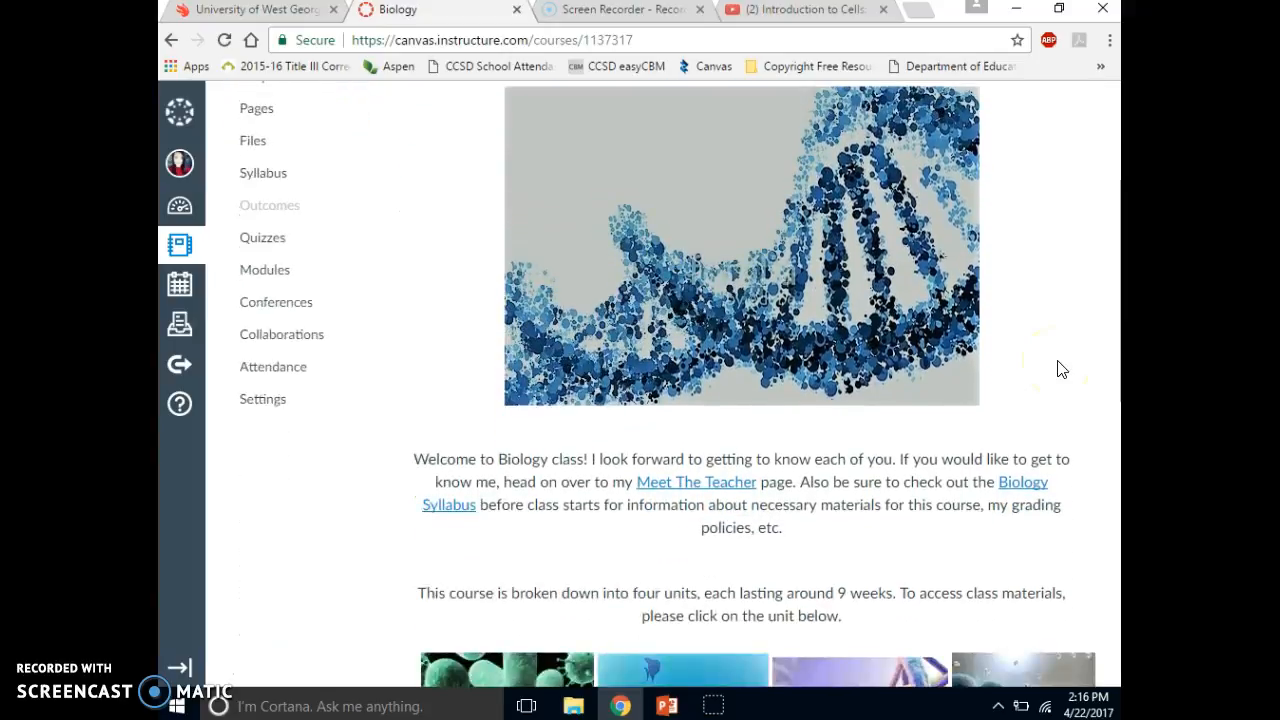
scroll(1062, 370, "down", 1)
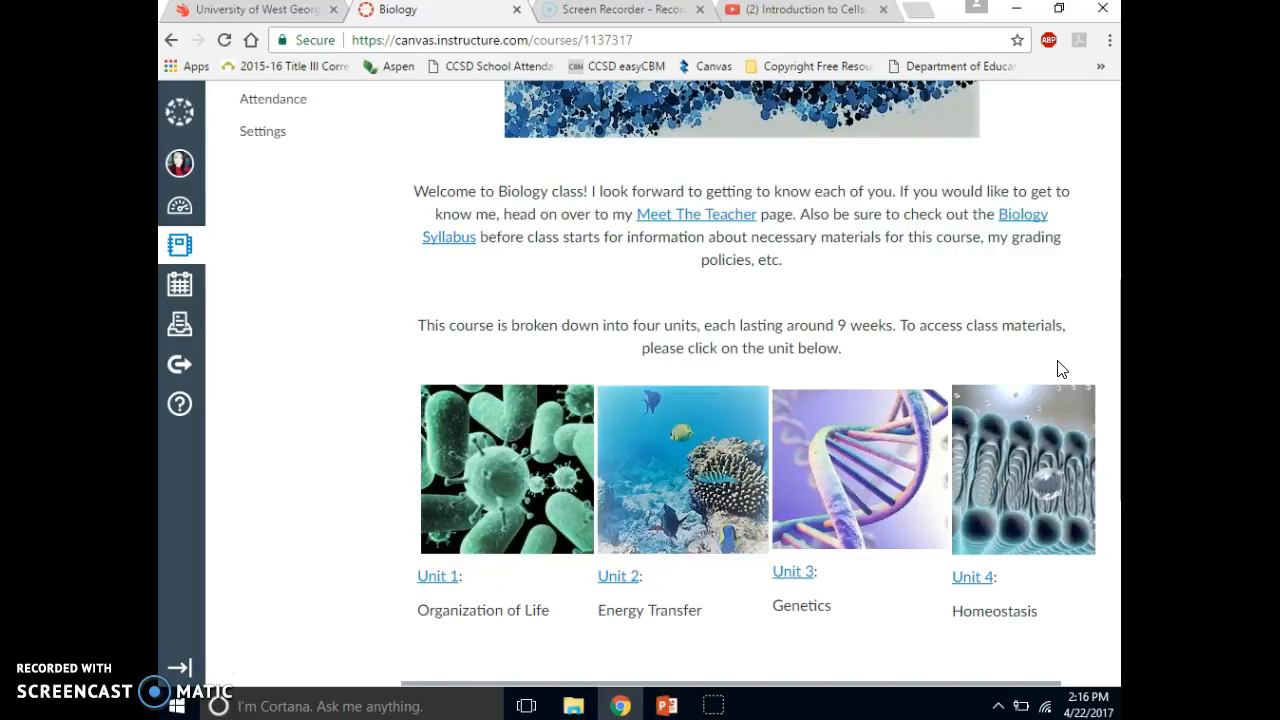
scroll(1062, 370, "up", 3)
scroll(1062, 368, "down", 2)
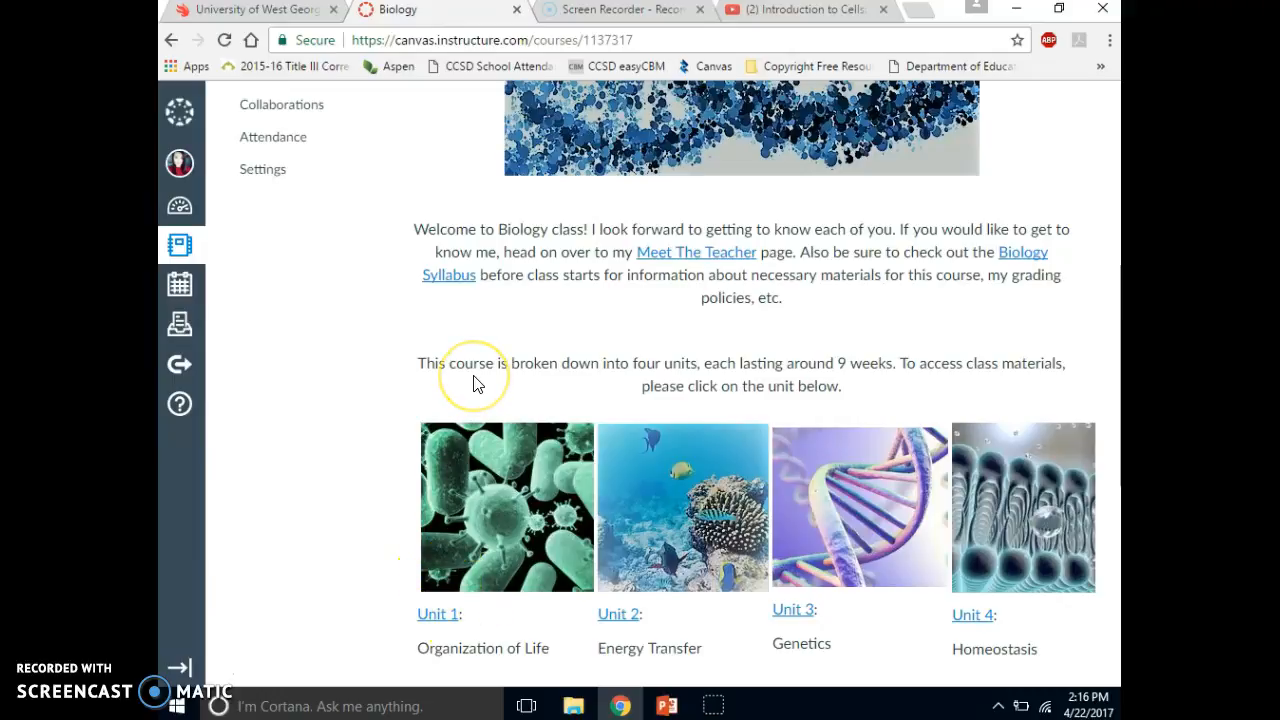
scroll(477, 385, "up", 5)
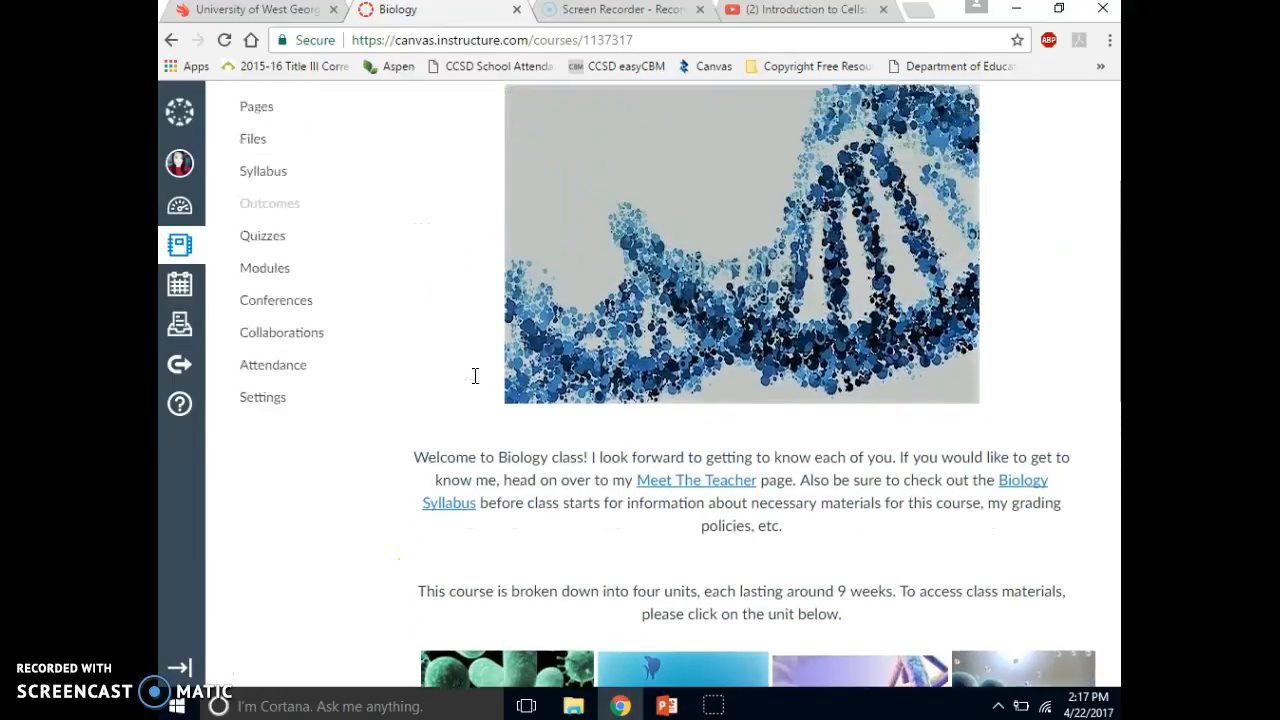
scroll(477, 385, "up", 1)
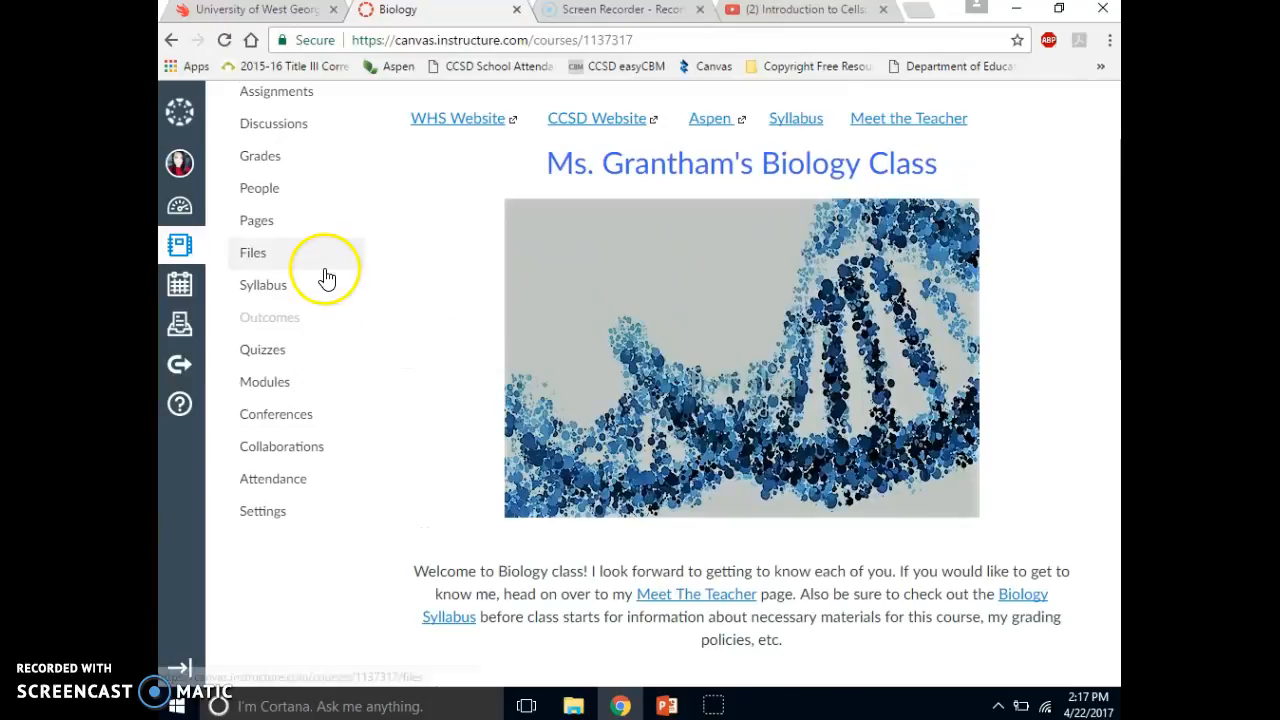
- Open the Biology course's files and look through the full list of files and folders
left_click(255, 256)
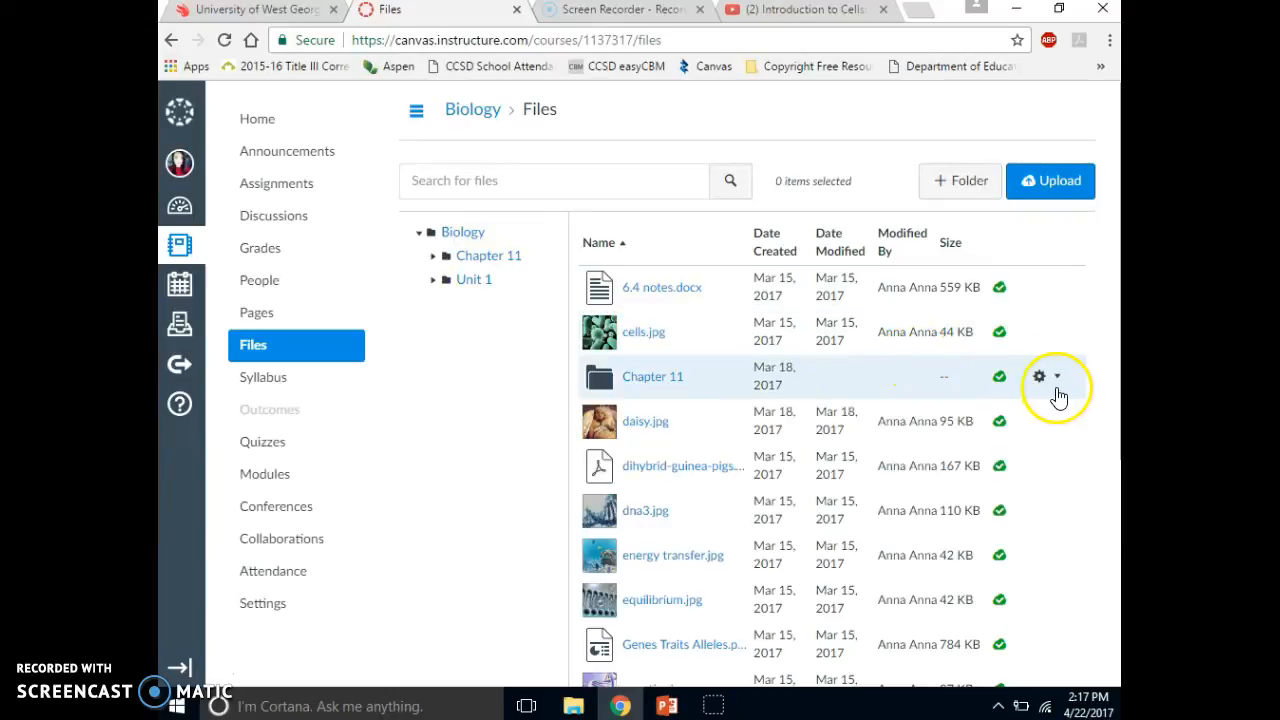
scroll(1119, 449, "down", 2)
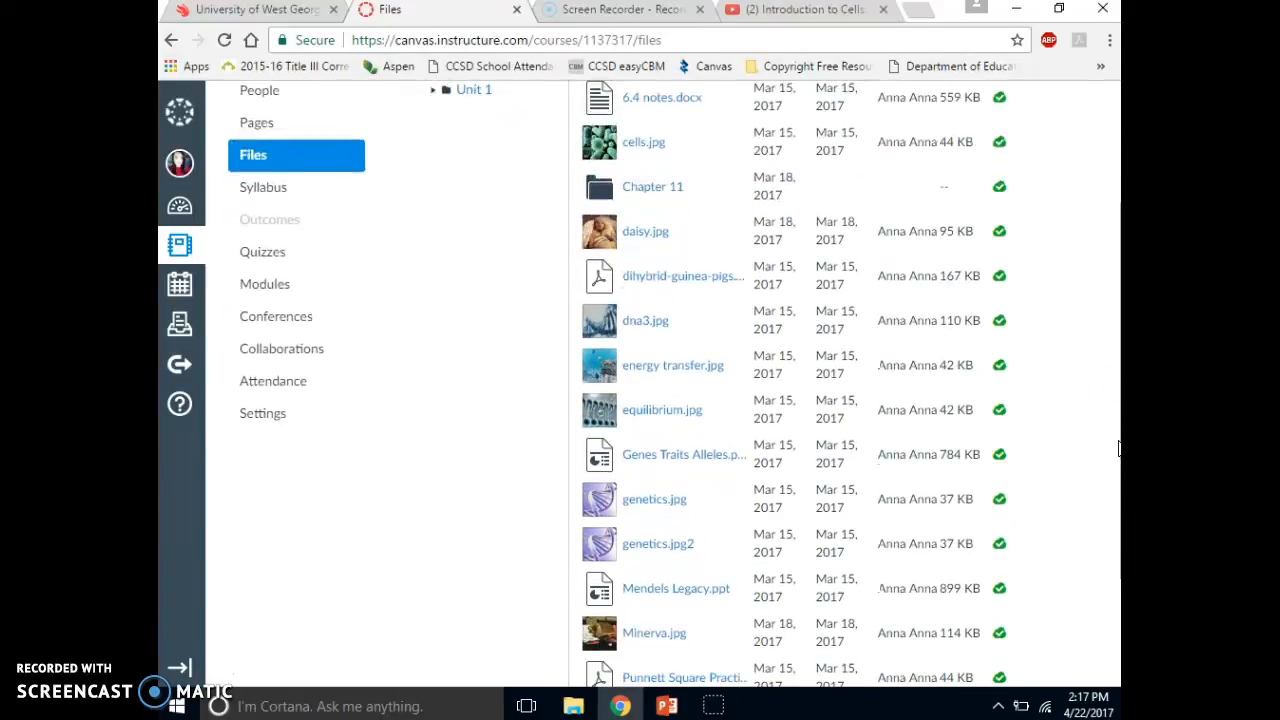
scroll(1119, 449, "down", 2)
scroll(1119, 449, "up", 1)
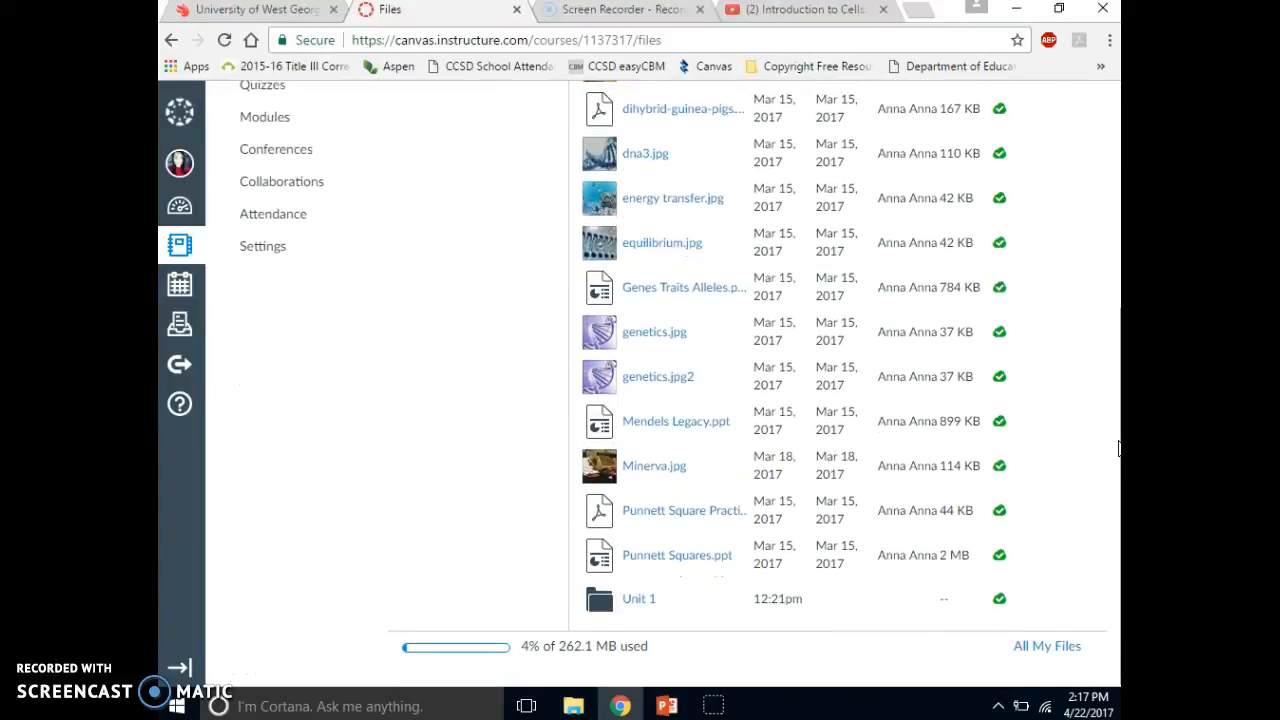
scroll(1119, 449, "up", 3)
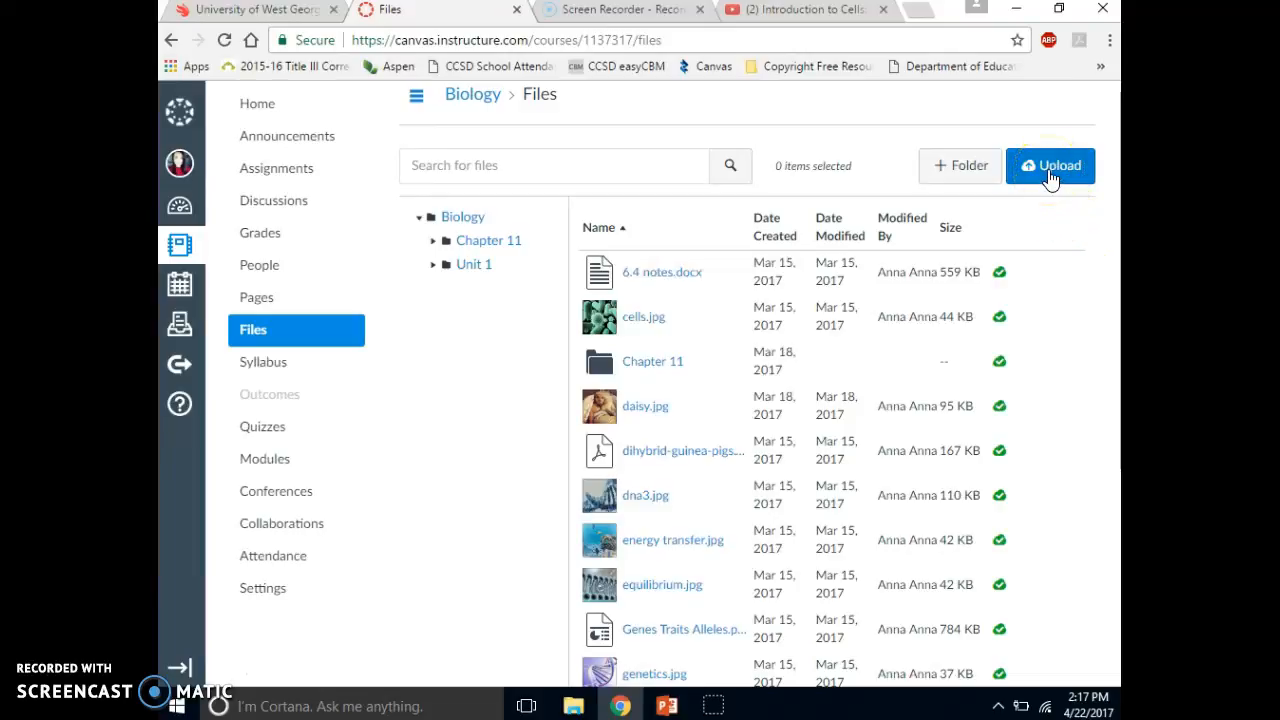
- Create a folder named Chapter 1 in the course files and open it
left_click(970, 166)
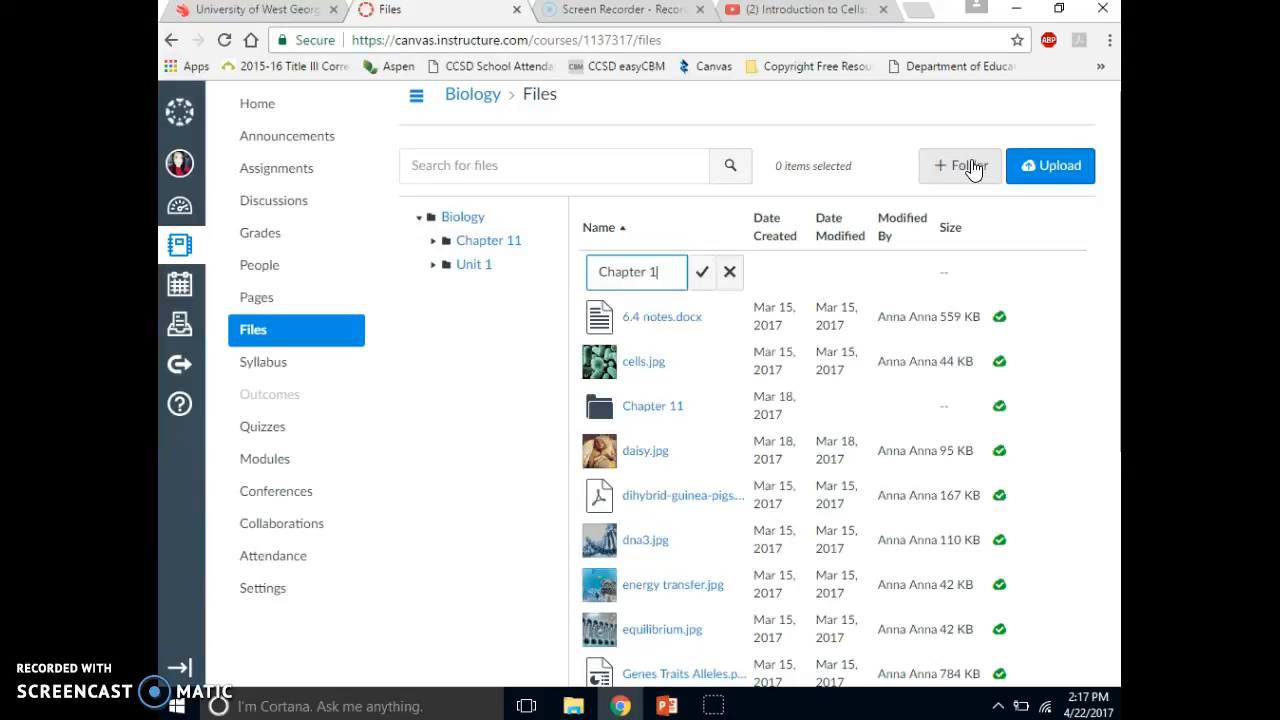
left_click(702, 272)
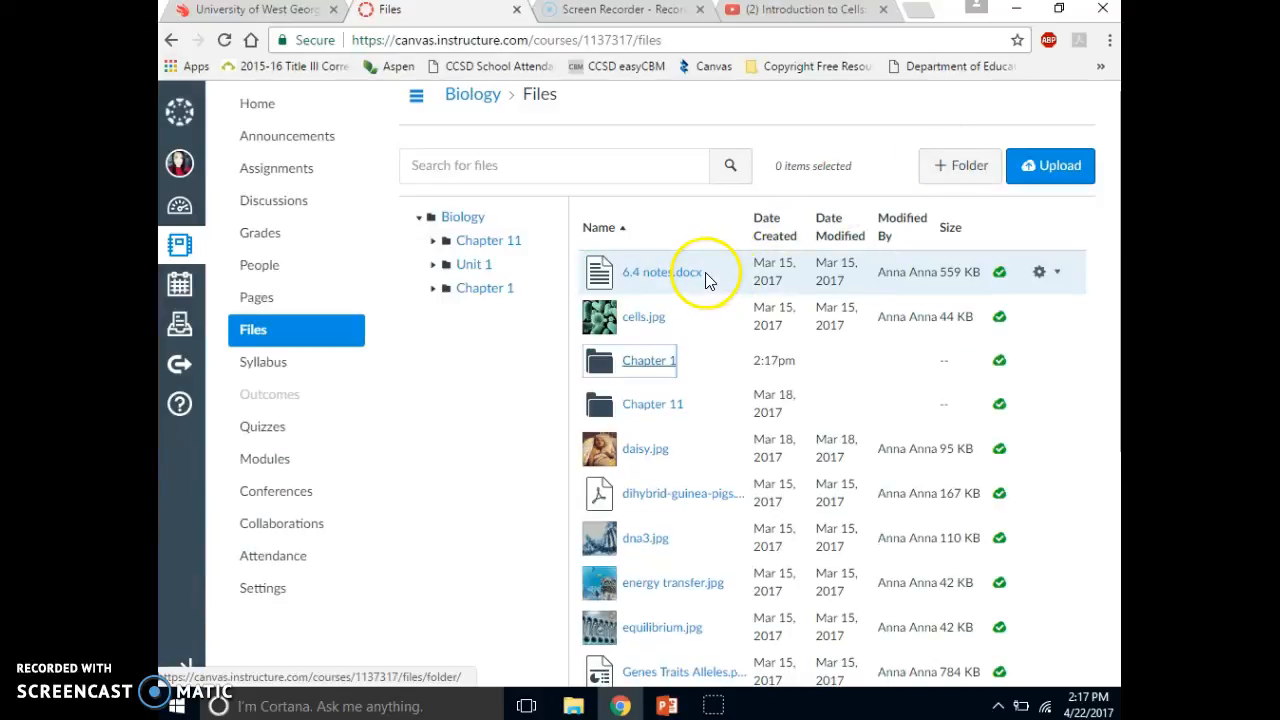
left_click(648, 362)
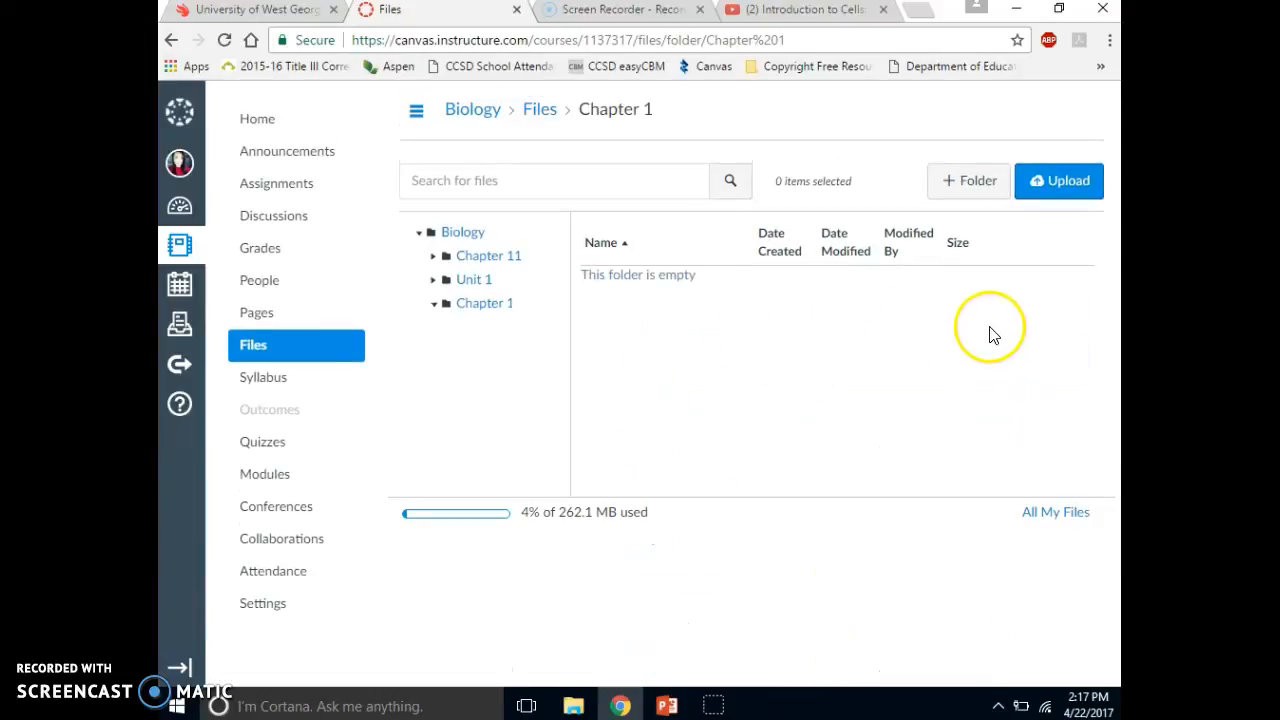
- Upload the Biology Ch. 1 presentation from the computer's Biology Units 2016 Chapter 1 folder into the open course folder
left_click(1051, 180)
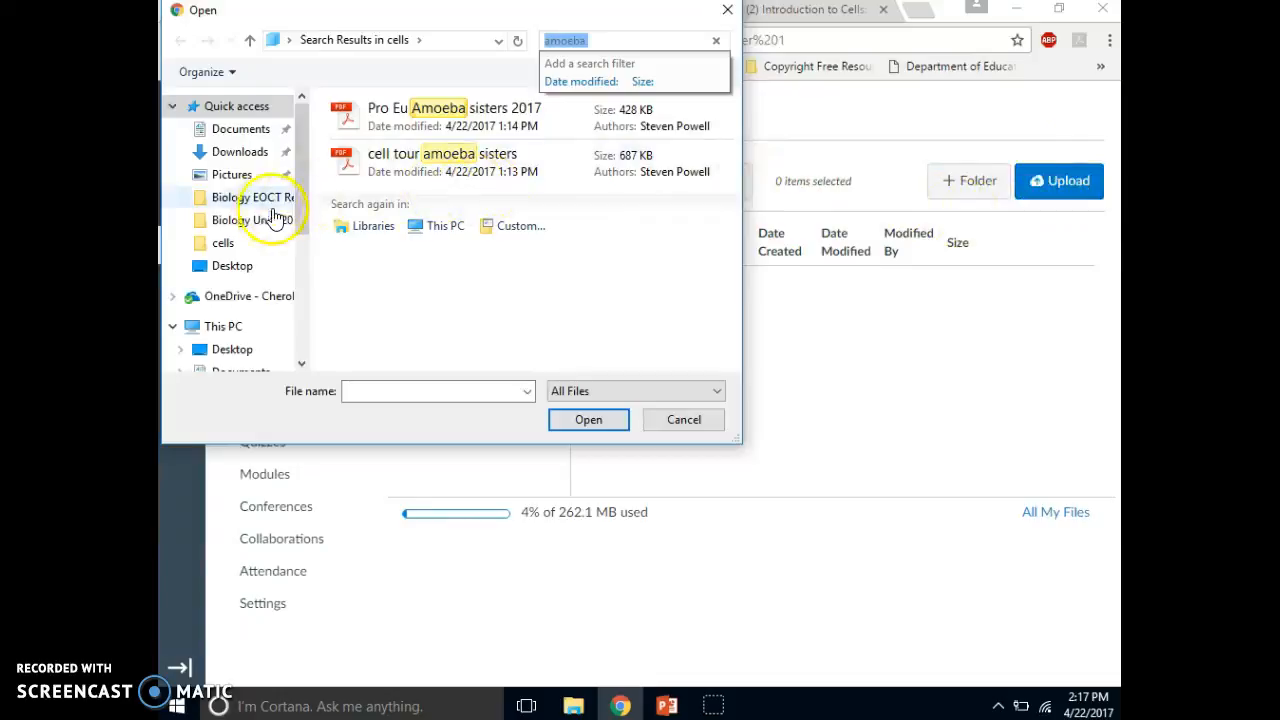
left_click(304, 213)
left_click(267, 224)
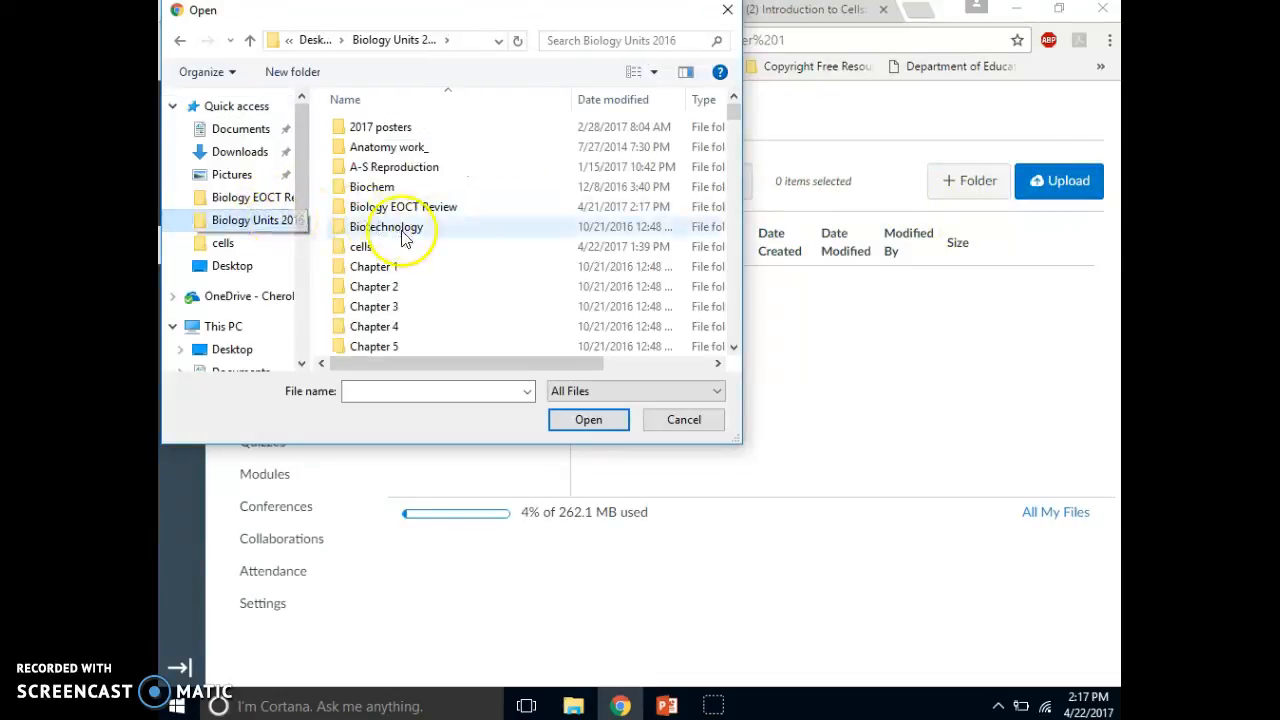
left_click(388, 270)
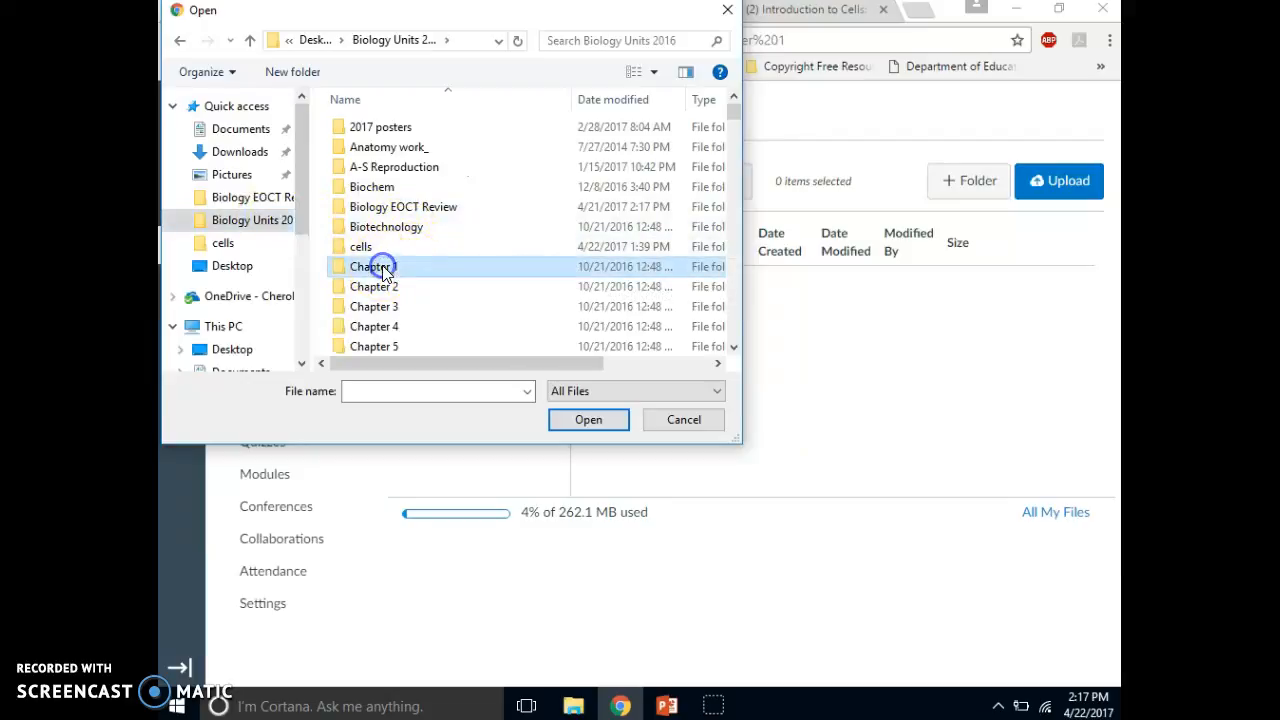
double_click(388, 270)
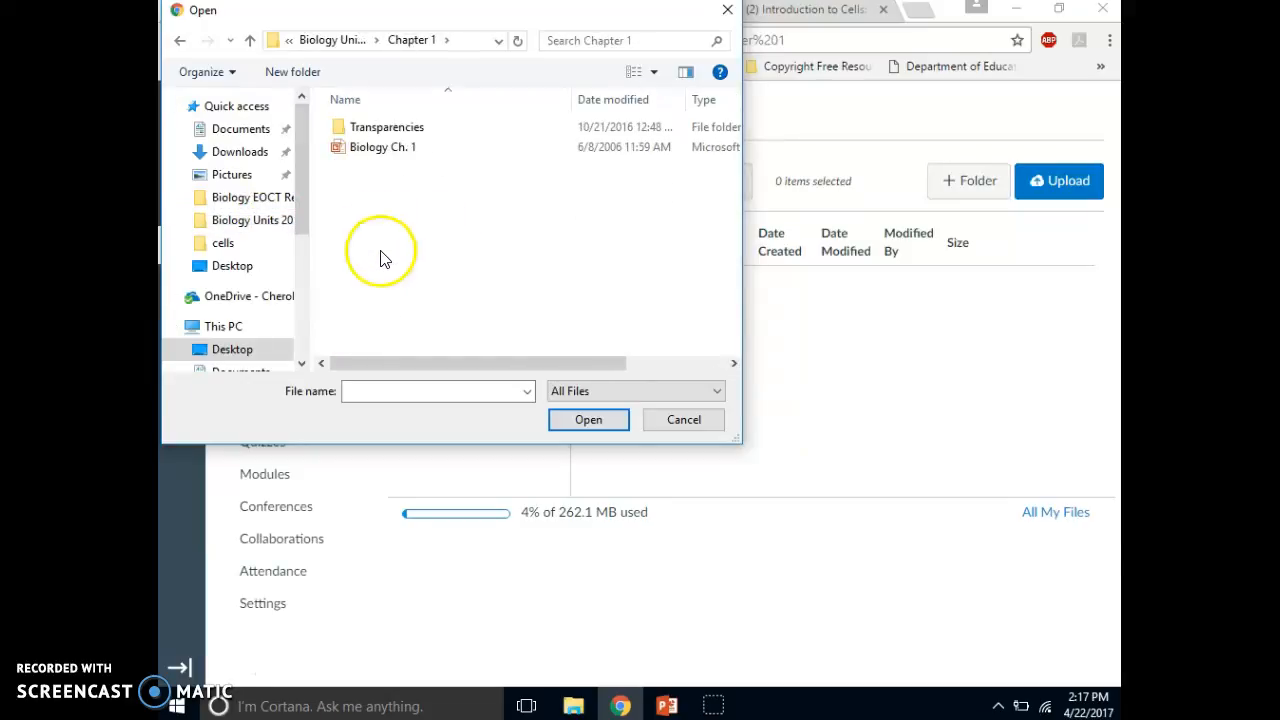
left_click(403, 150)
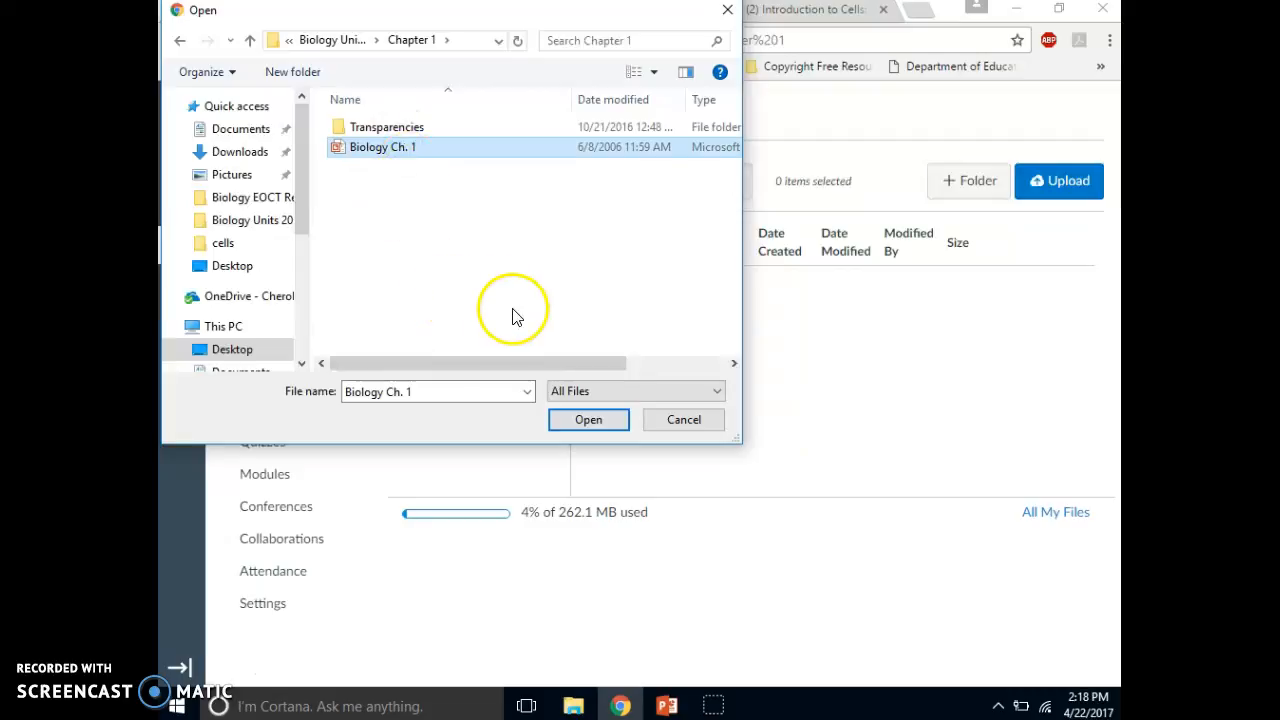
left_click(590, 421)
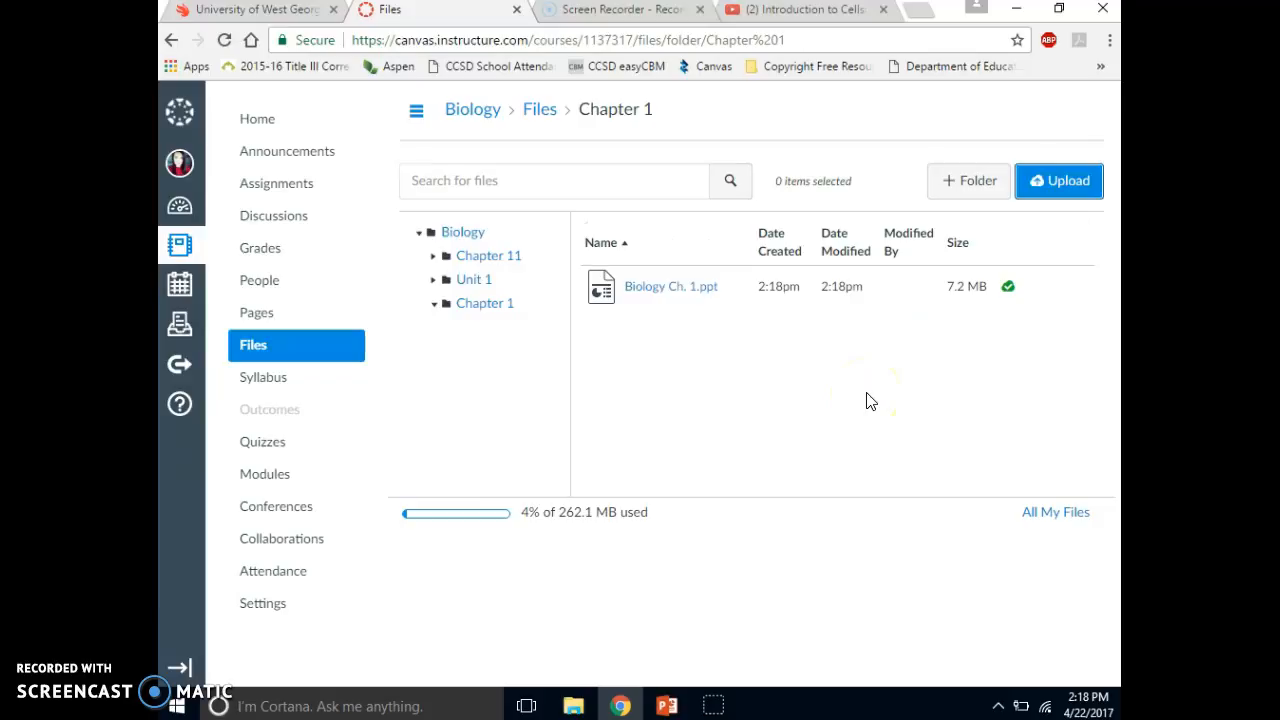
- Show all of the course's pages and open the page "Cellular Structure and Function-Start Here!"
left_click(262, 316)
left_click(366, 376)
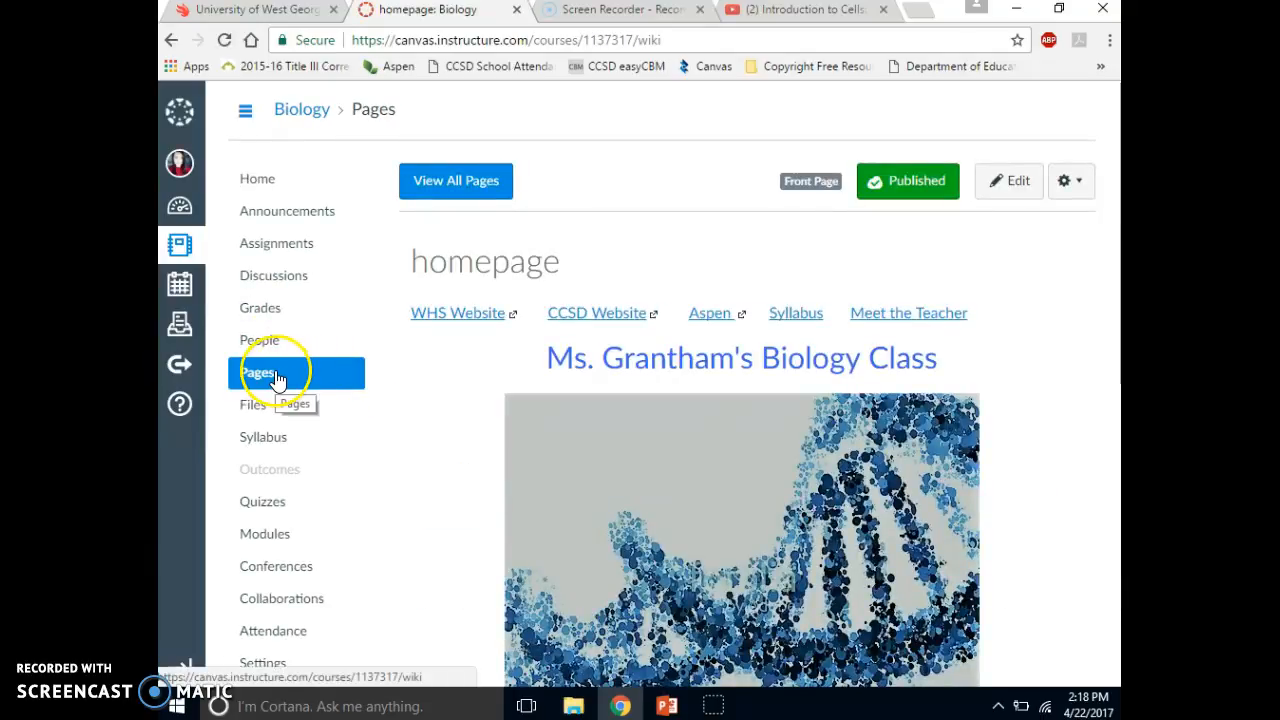
left_click(456, 184)
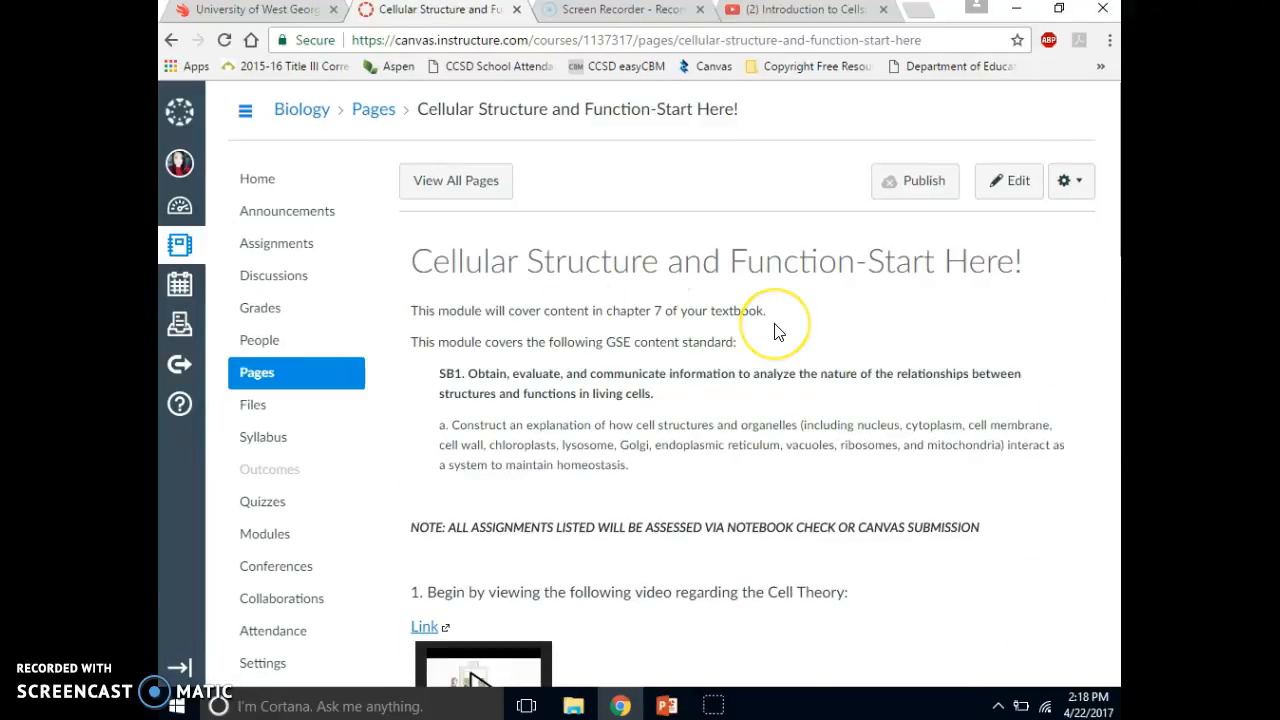
- Review the page's content standard, videos, PowerPoint links and handouts, checking which numbered items already have their links
scroll(778, 332, "down", 2)
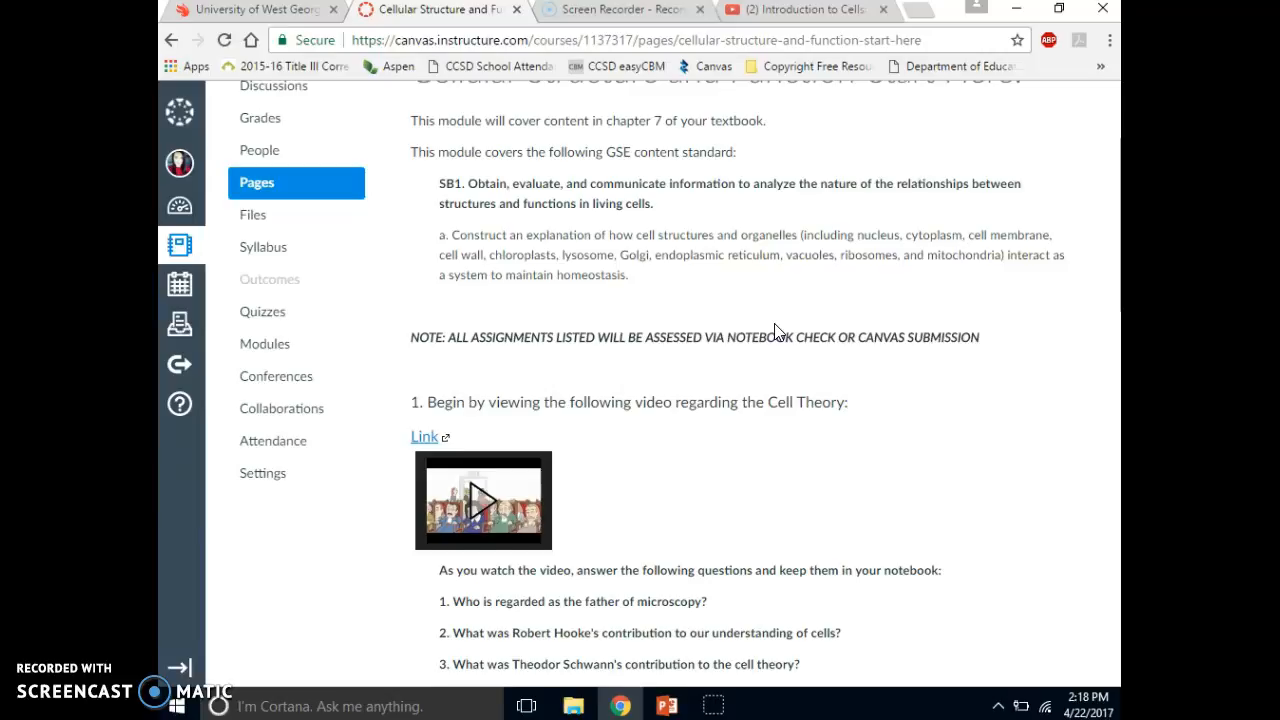
scroll(774, 332, "down", 1)
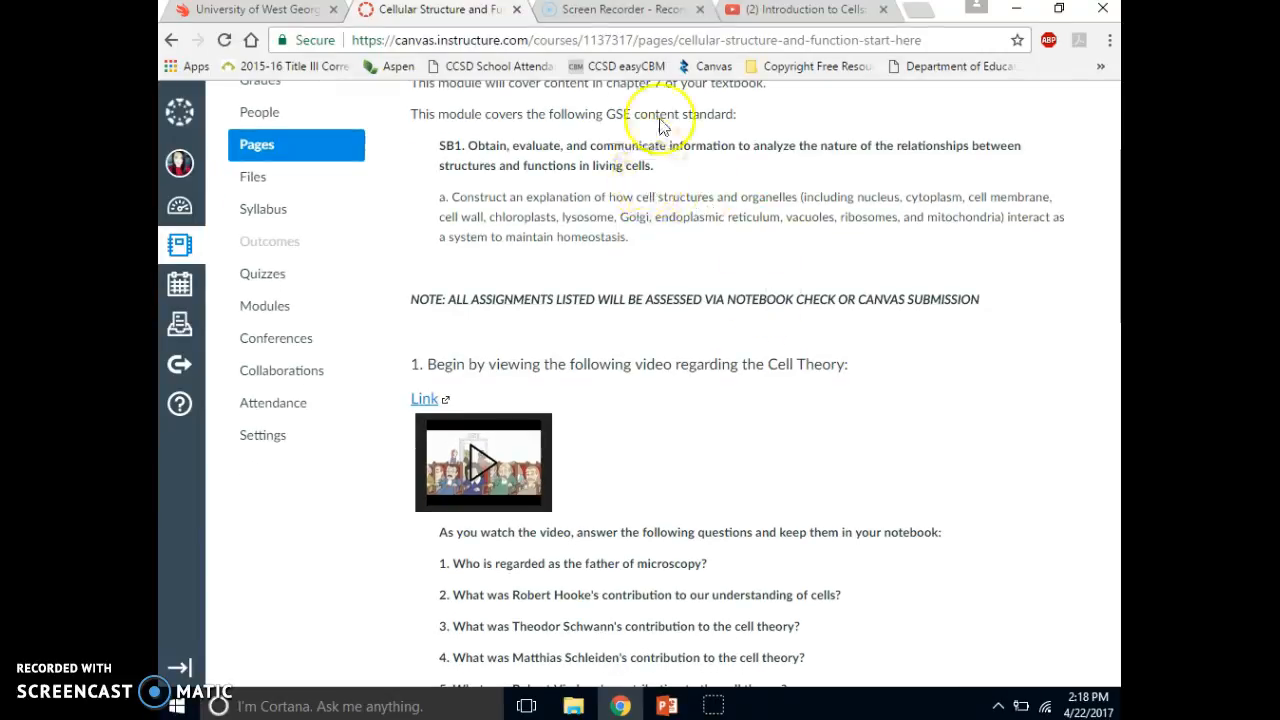
scroll(668, 100, "up", 2)
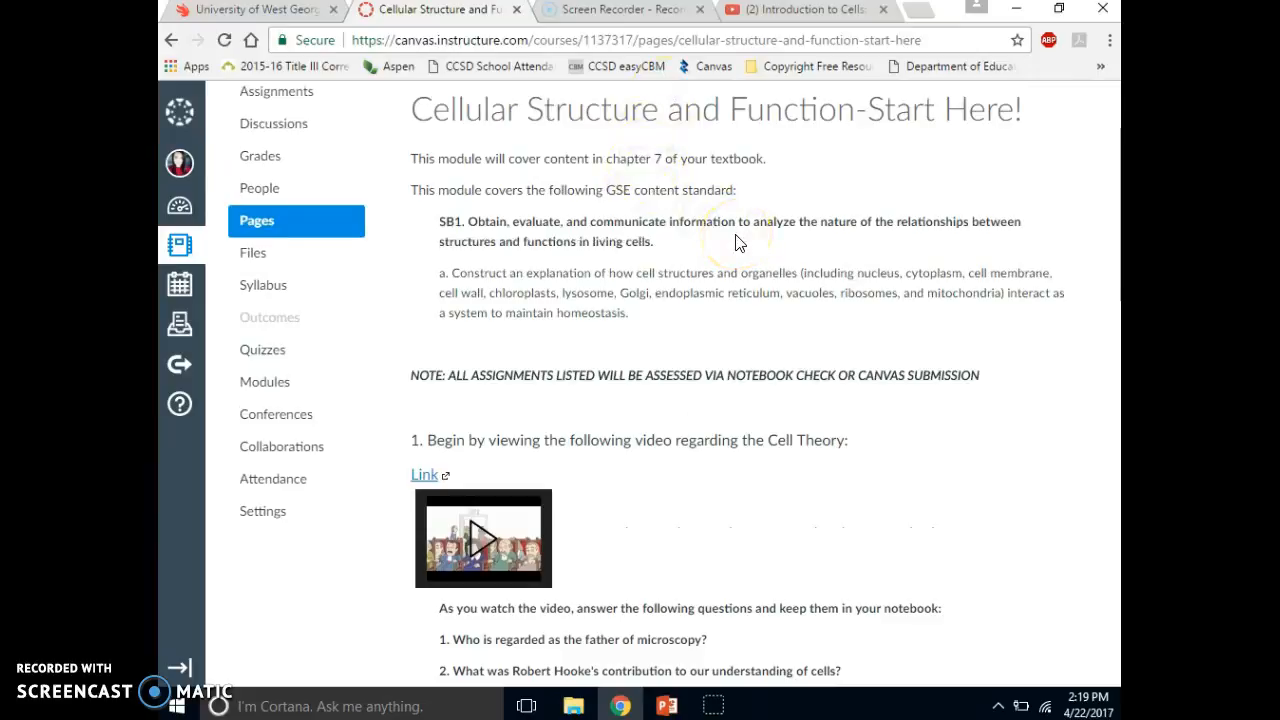
scroll(736, 243, "down", 6)
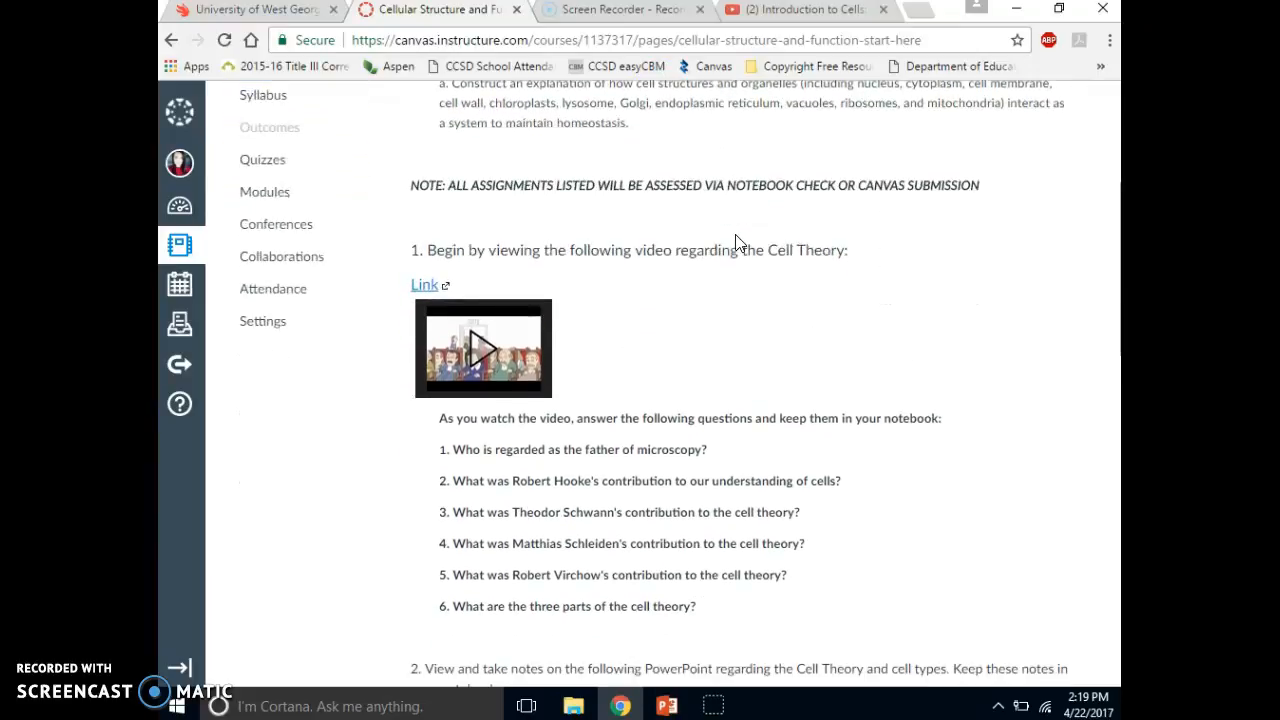
scroll(738, 243, "down", 1)
scroll(738, 245, "down", 4)
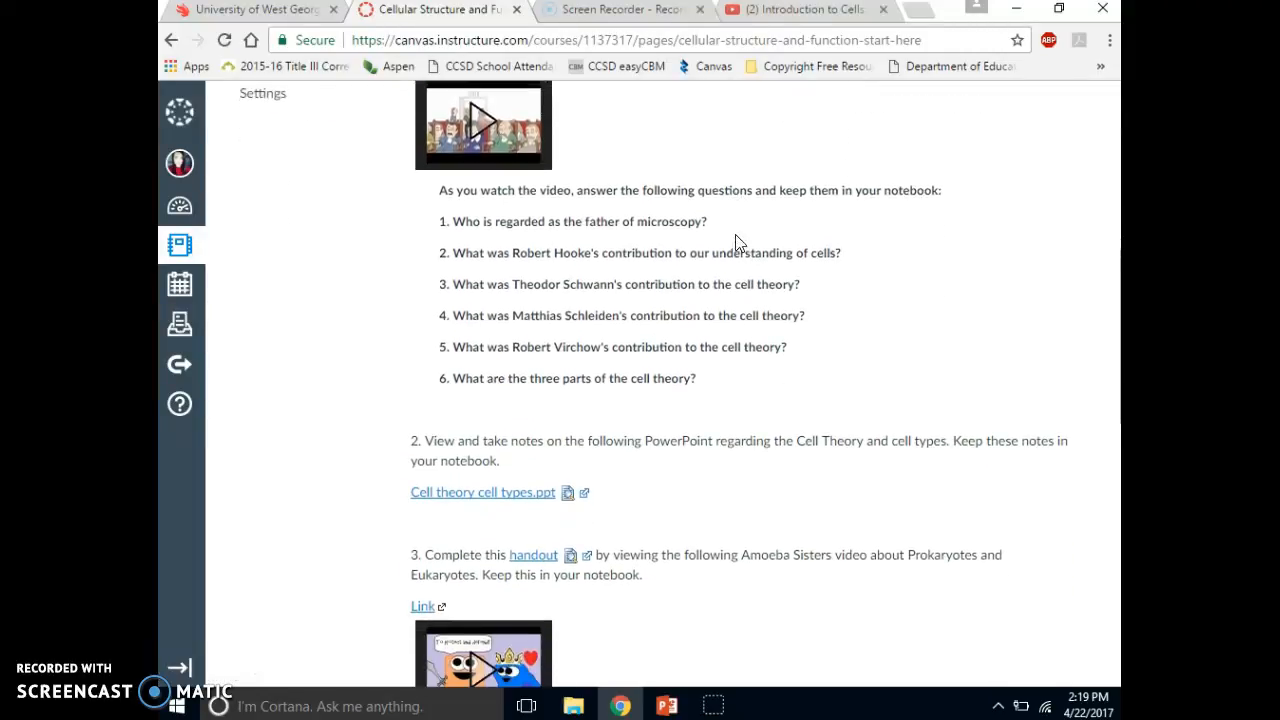
scroll(736, 243, "down", 6)
scroll(738, 243, "down", 4)
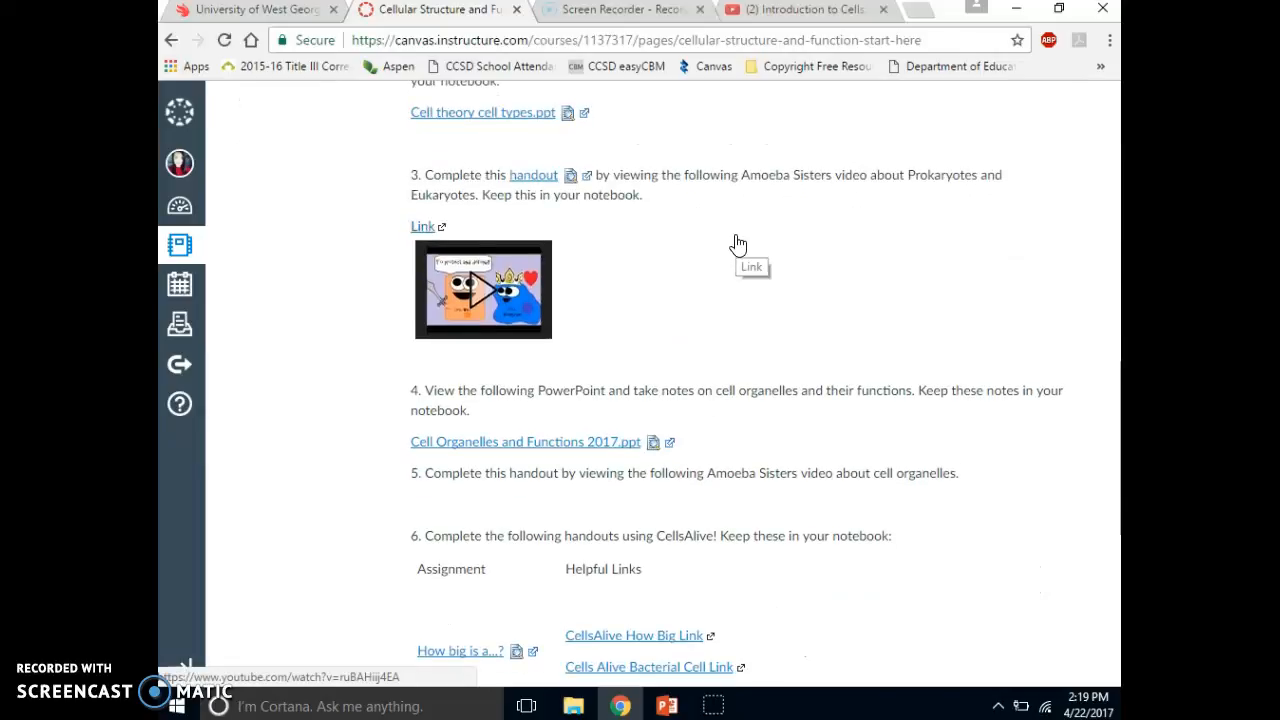
scroll(738, 245, "up", 2)
scroll(737, 243, "down", 9)
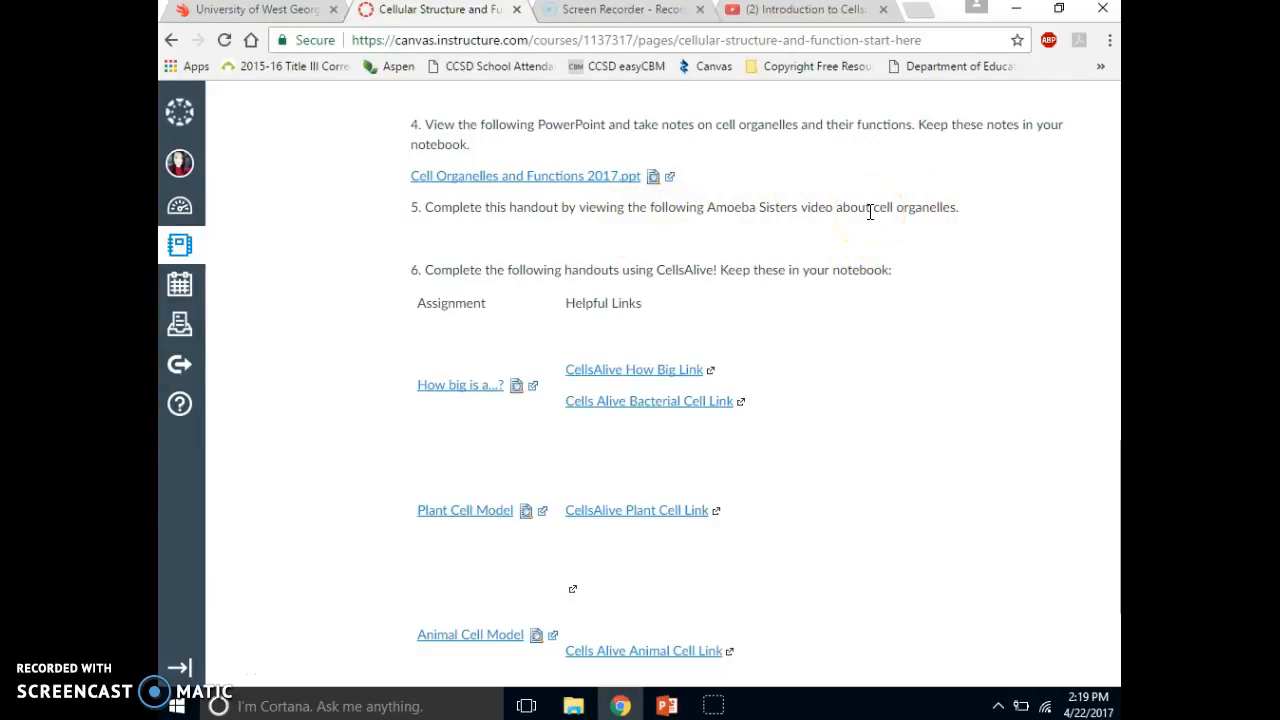
scroll(869, 212, "up", 7)
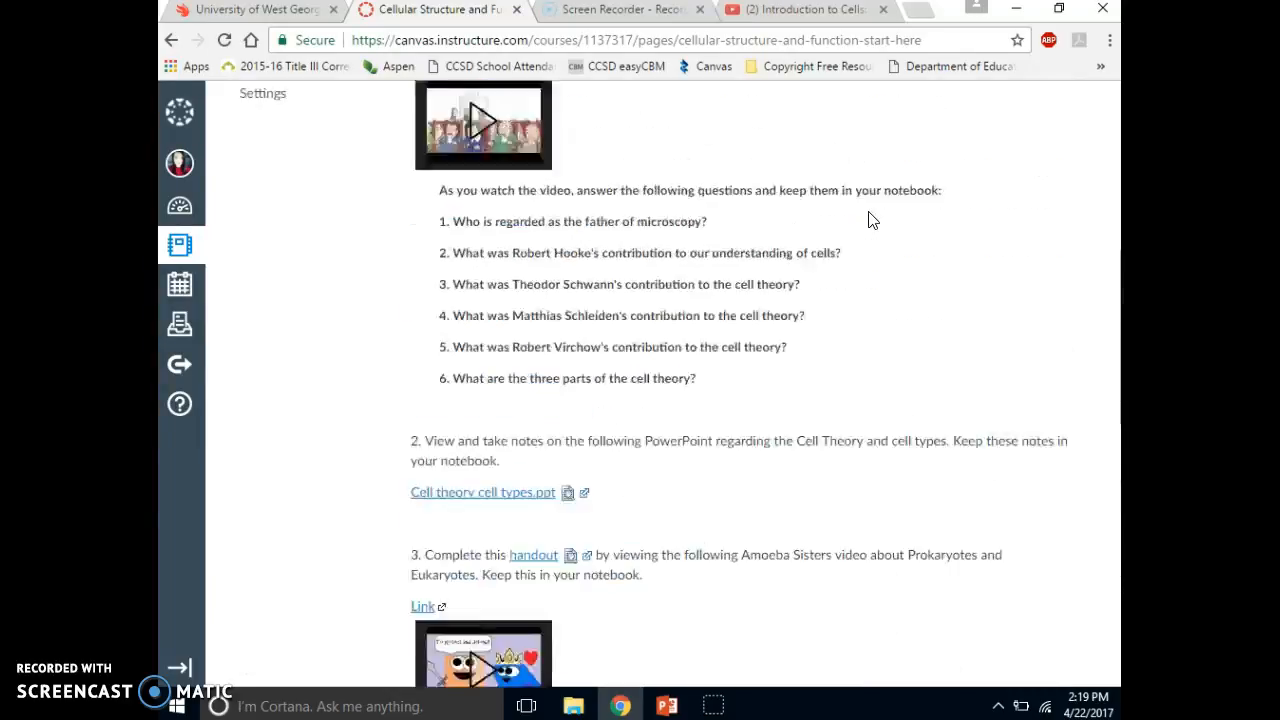
scroll(869, 215, "up", 4)
scroll(869, 212, "up", 2)
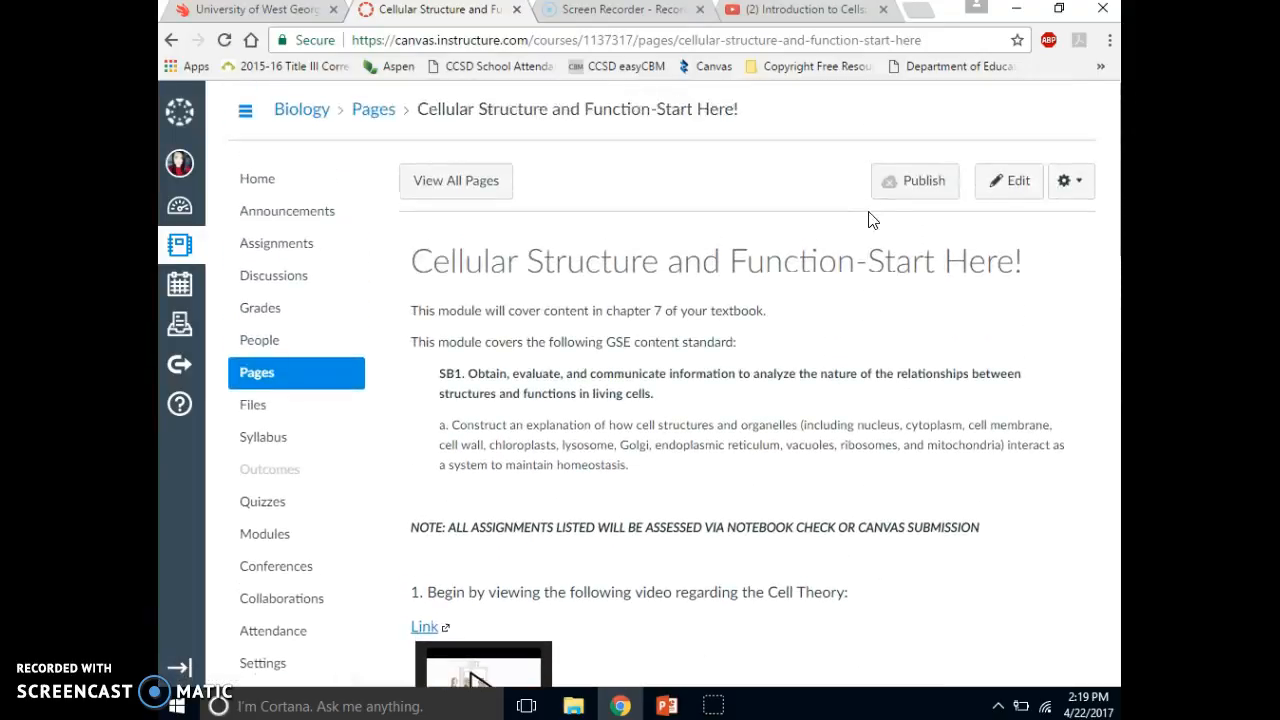
- Open the page for editing and link the word "handout" in item 5 to cell tour amoeba sisters.pdf from the Unit 1 folder
left_click(1018, 185)
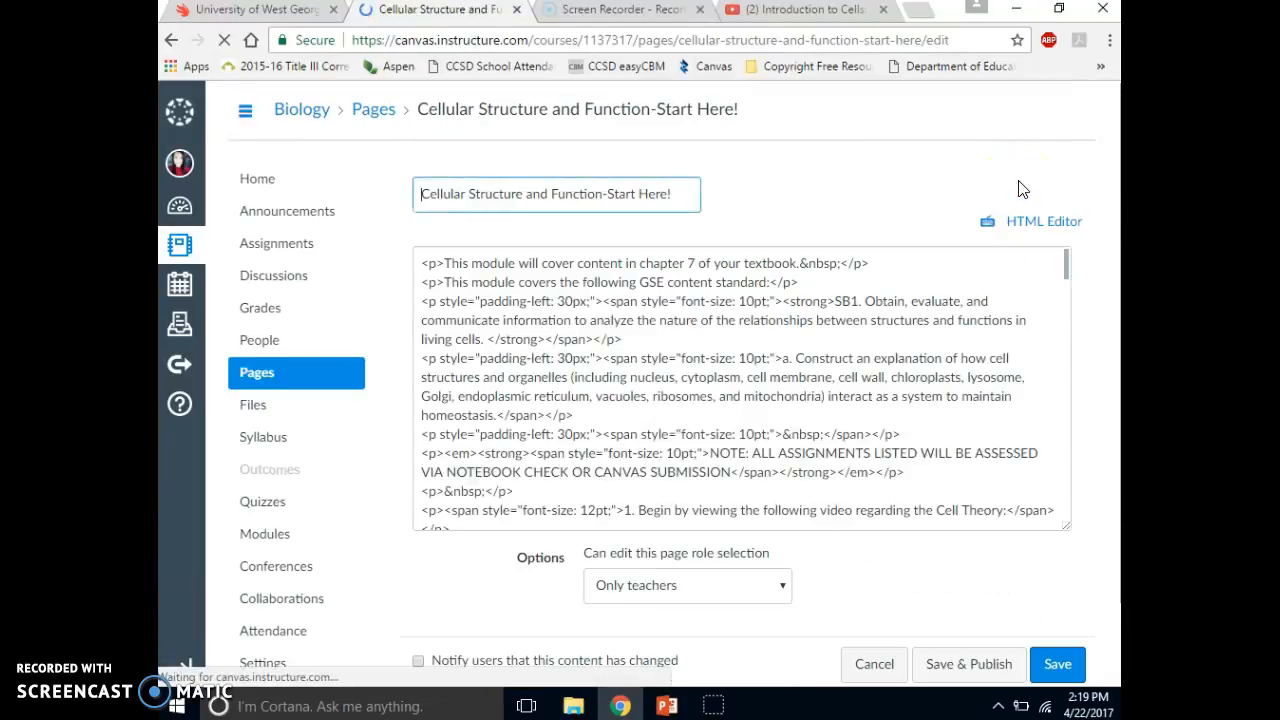
left_click_drag(1077, 326, 1080, 523)
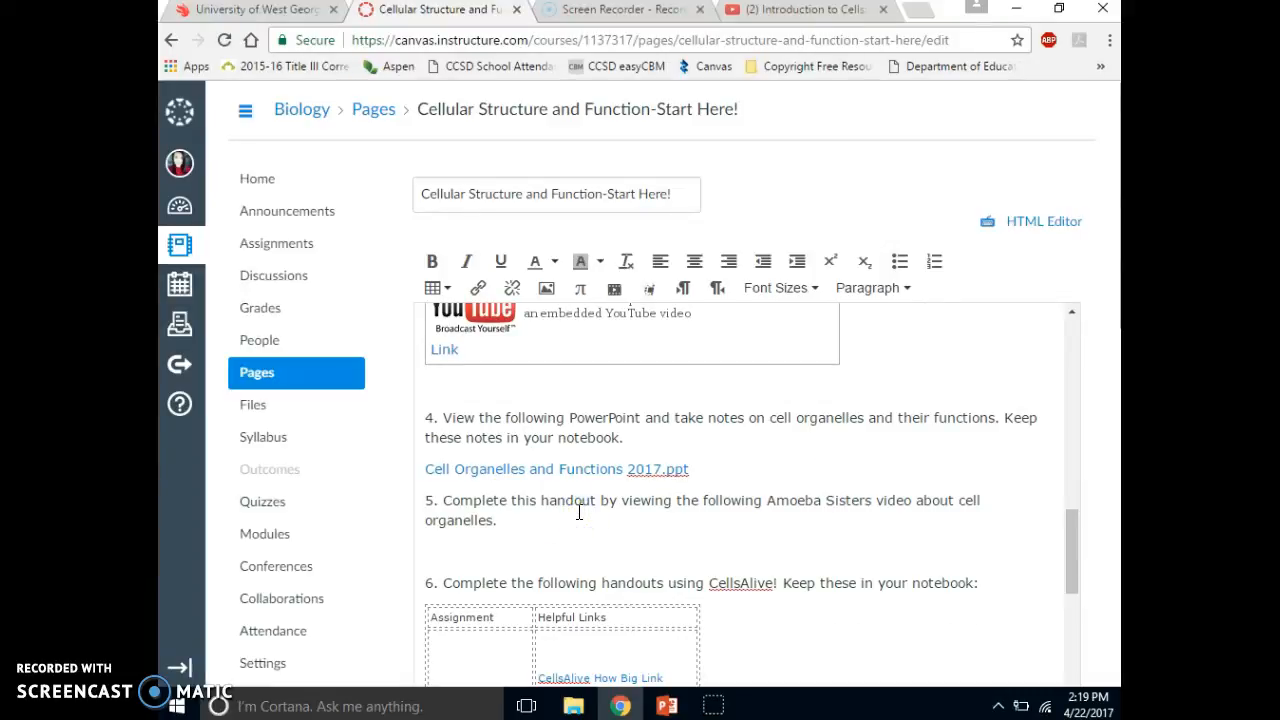
left_click(547, 502)
left_click_drag(595, 505, 599, 504)
mouse_move(541, 501)
left_mouse_down()
mouse_move(595, 503)
mouse_move(545, 504)
left_mouse_up()
left_click(1100, 481)
scroll(1105, 485, "down", 1)
scroll(1105, 485, "down", 5)
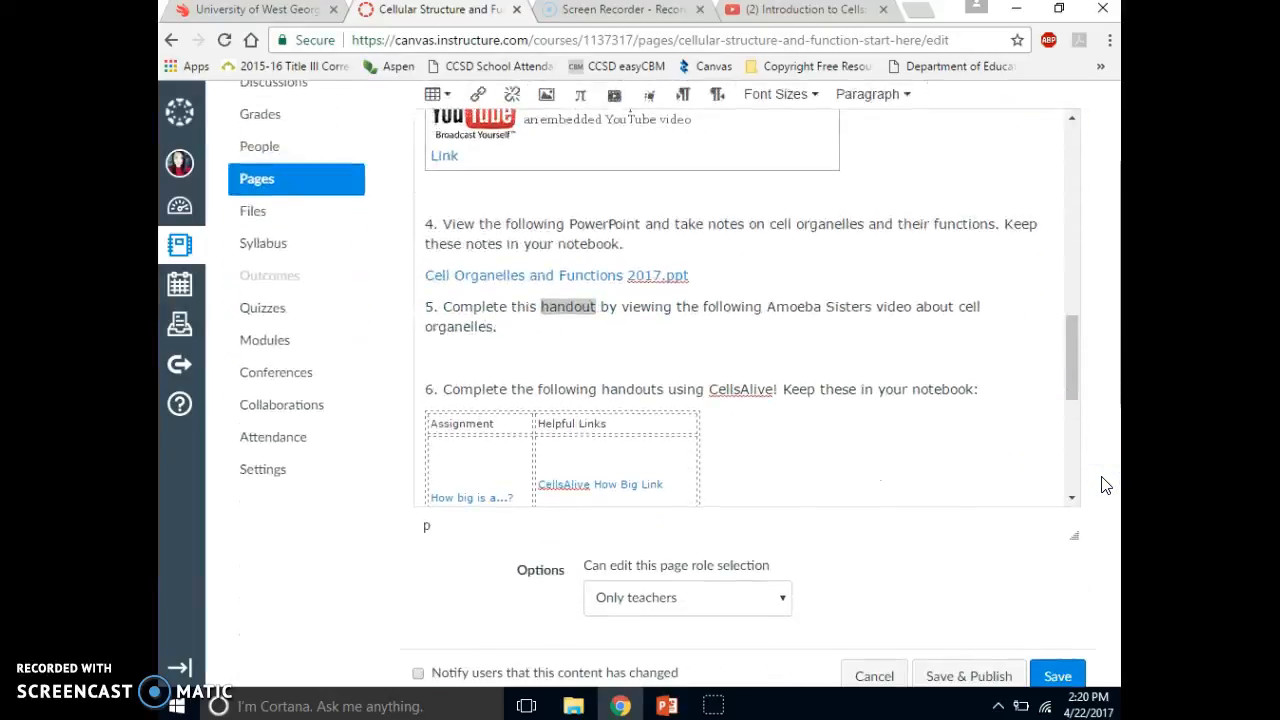
scroll(1105, 485, "down", 1)
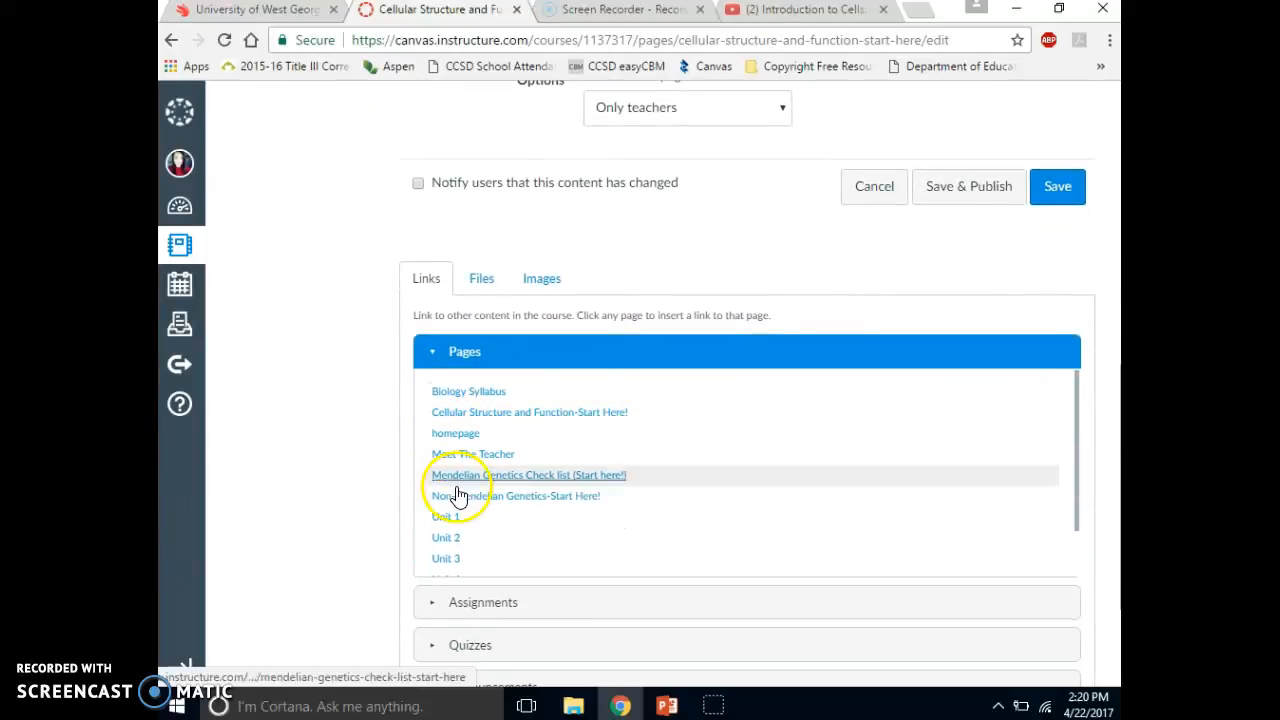
left_click(482, 290)
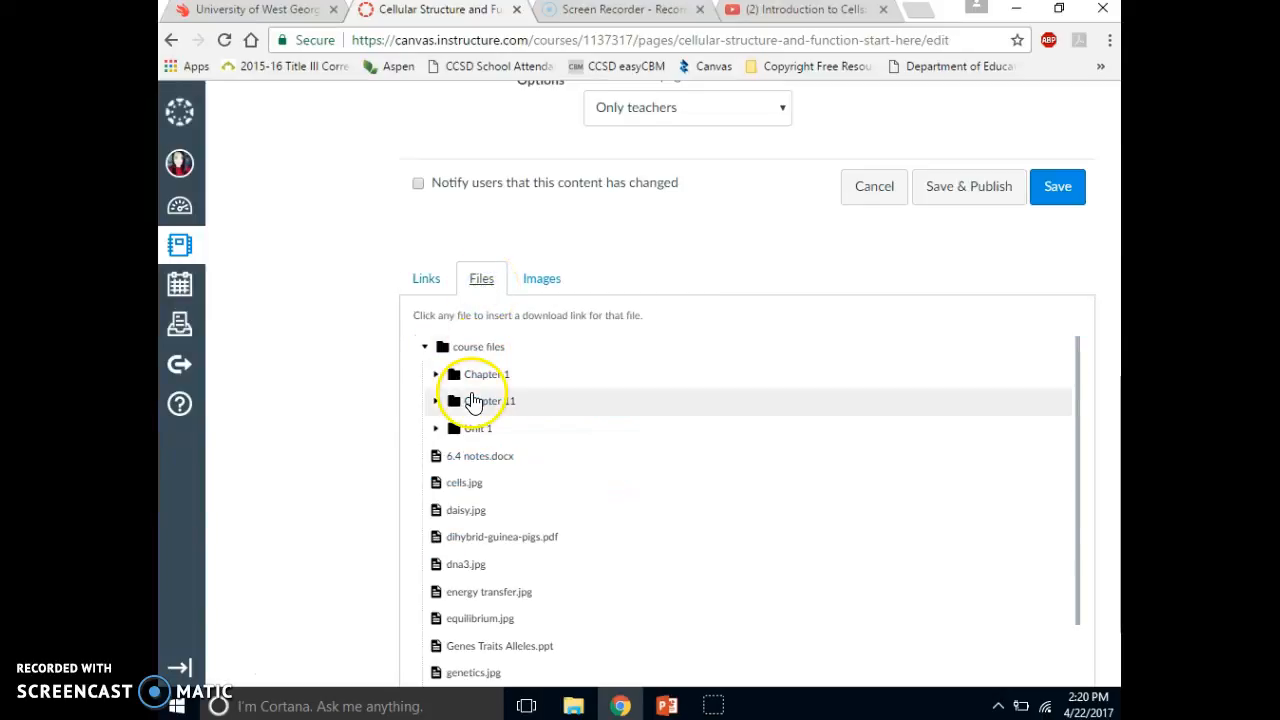
left_click(473, 434)
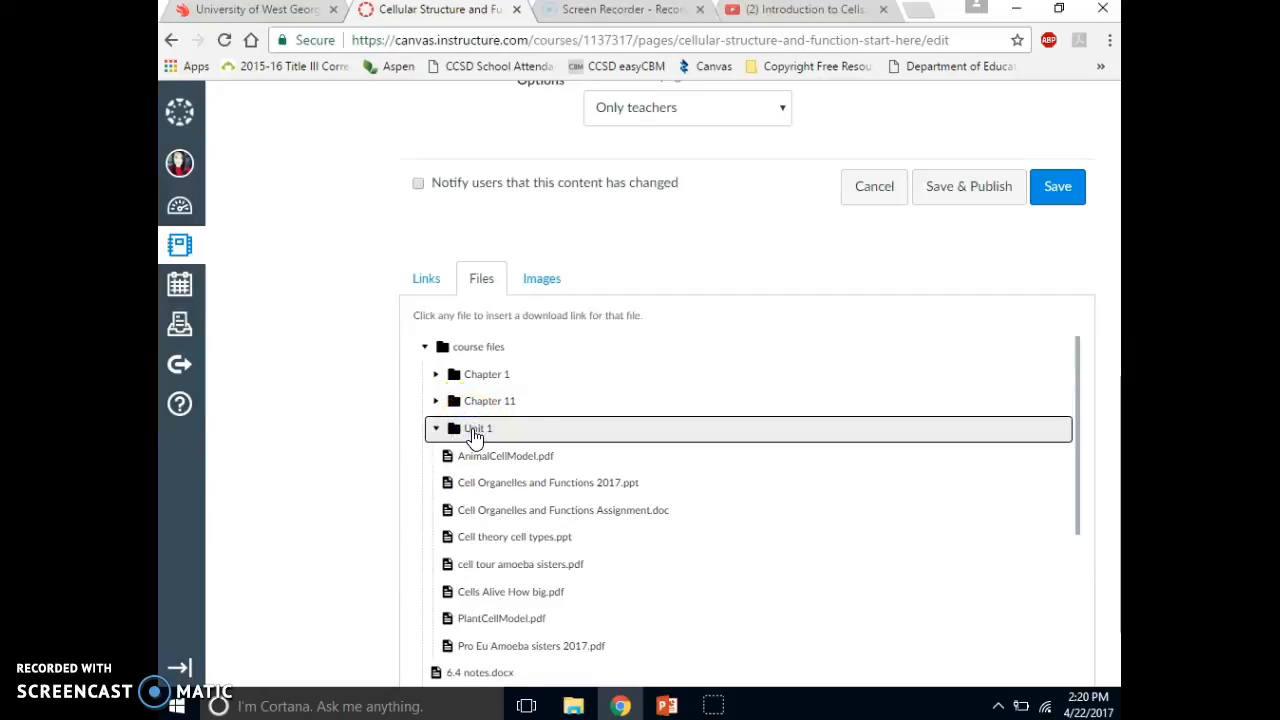
left_click_drag(1078, 506, 1078, 556)
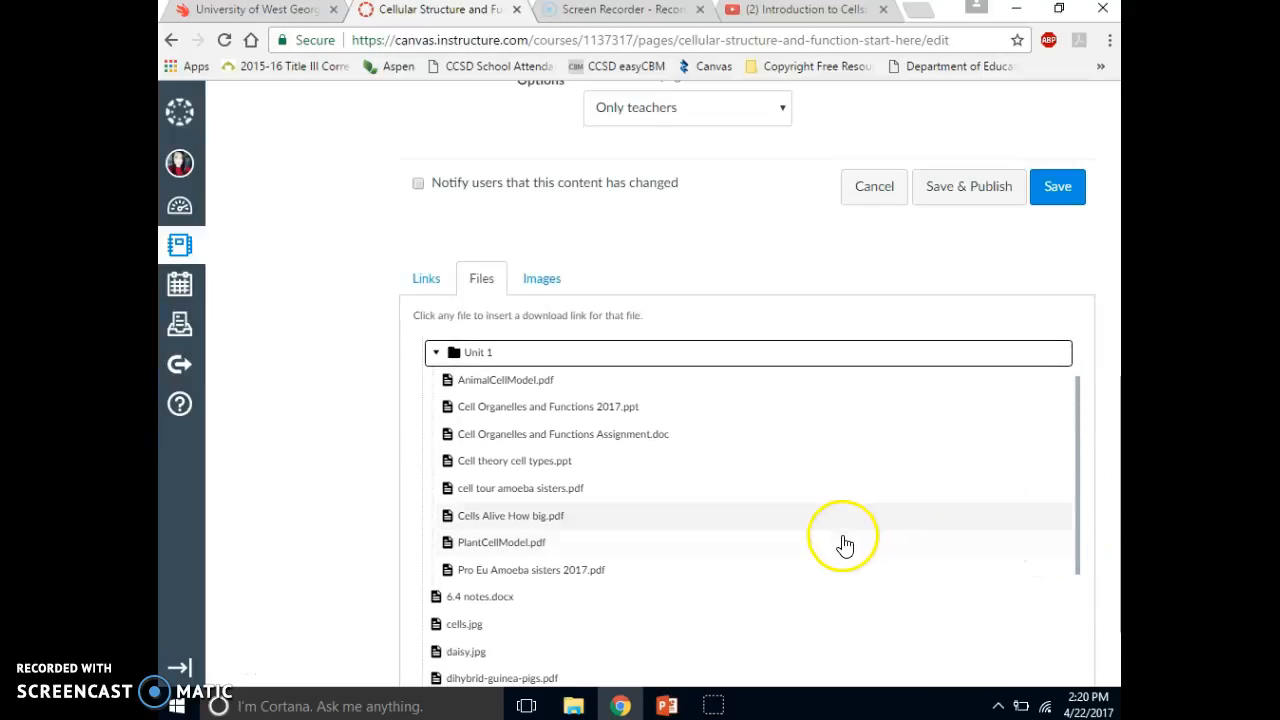
left_click(524, 490)
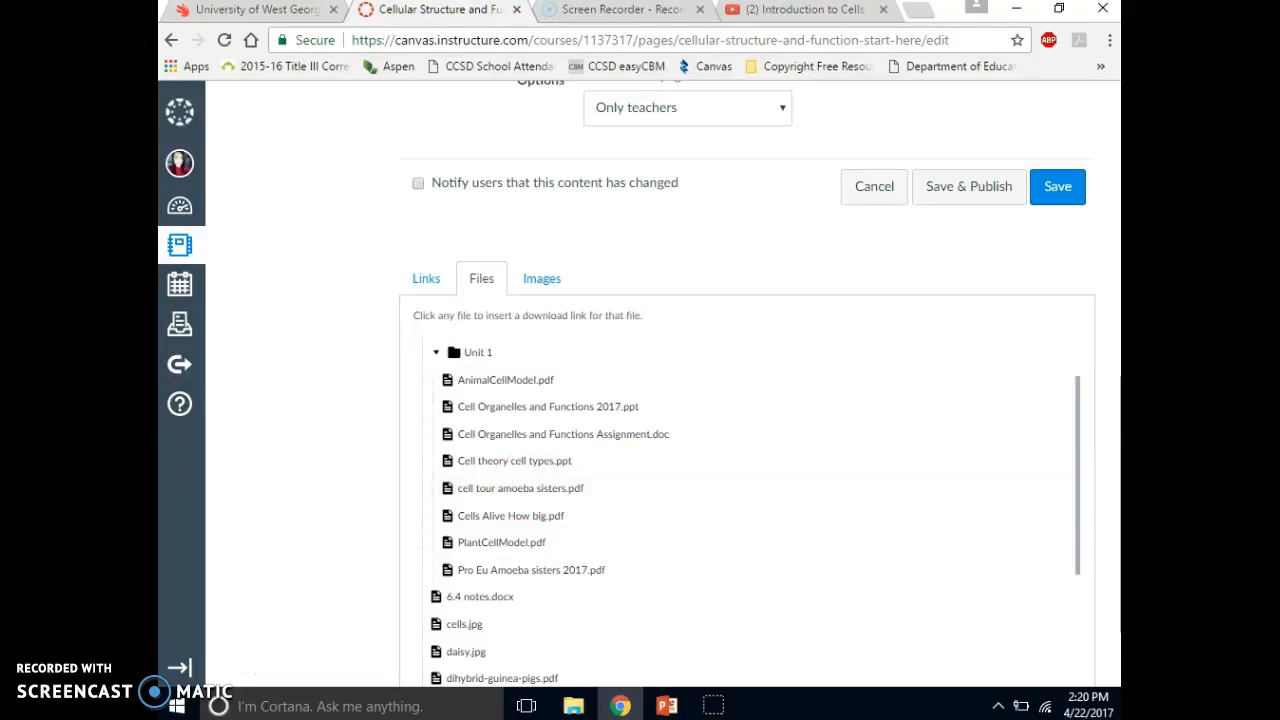
left_click(1113, 399)
scroll(1113, 399, "up", 5)
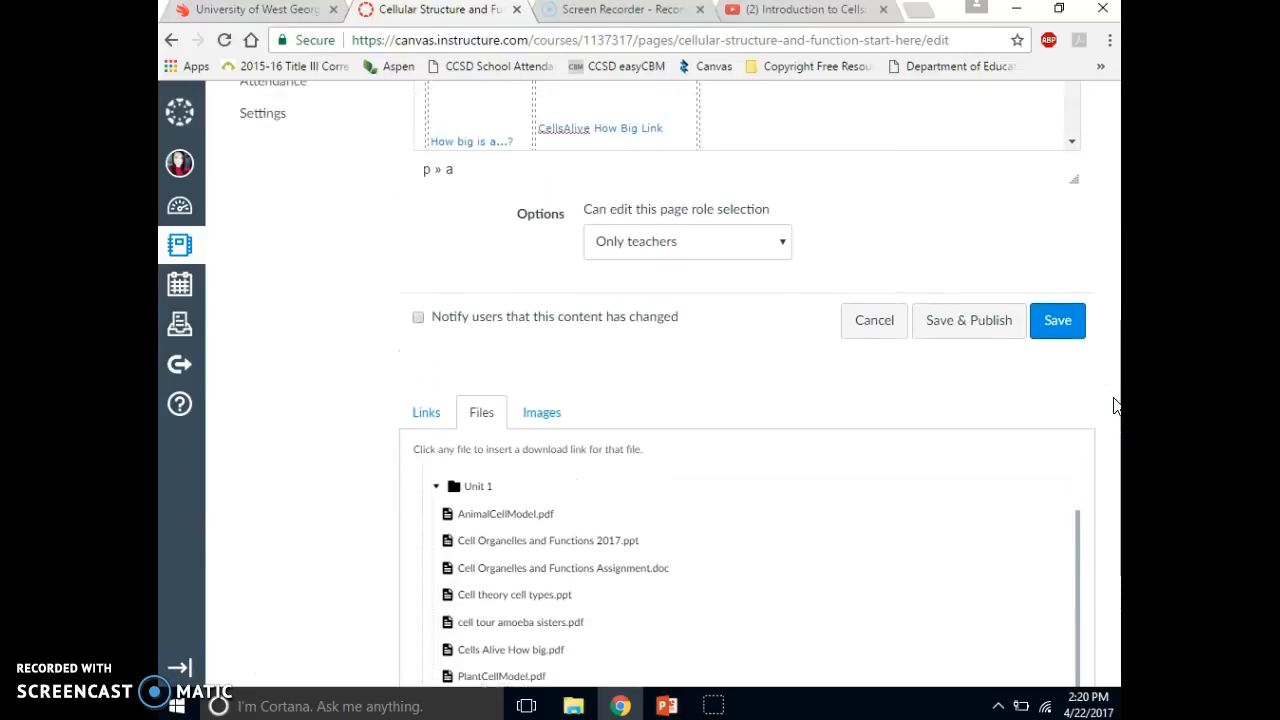
scroll(1113, 402, "up", 1)
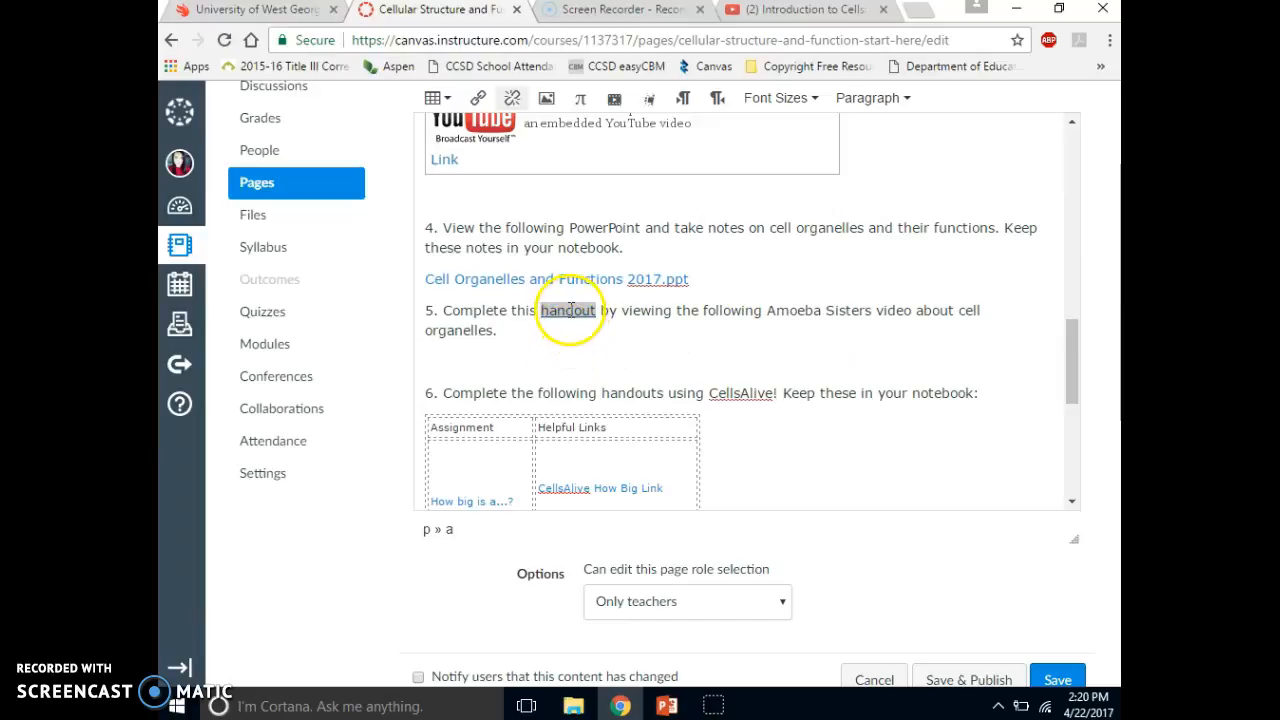
left_click_drag(541, 311, 541, 334)
left_click(541, 334)
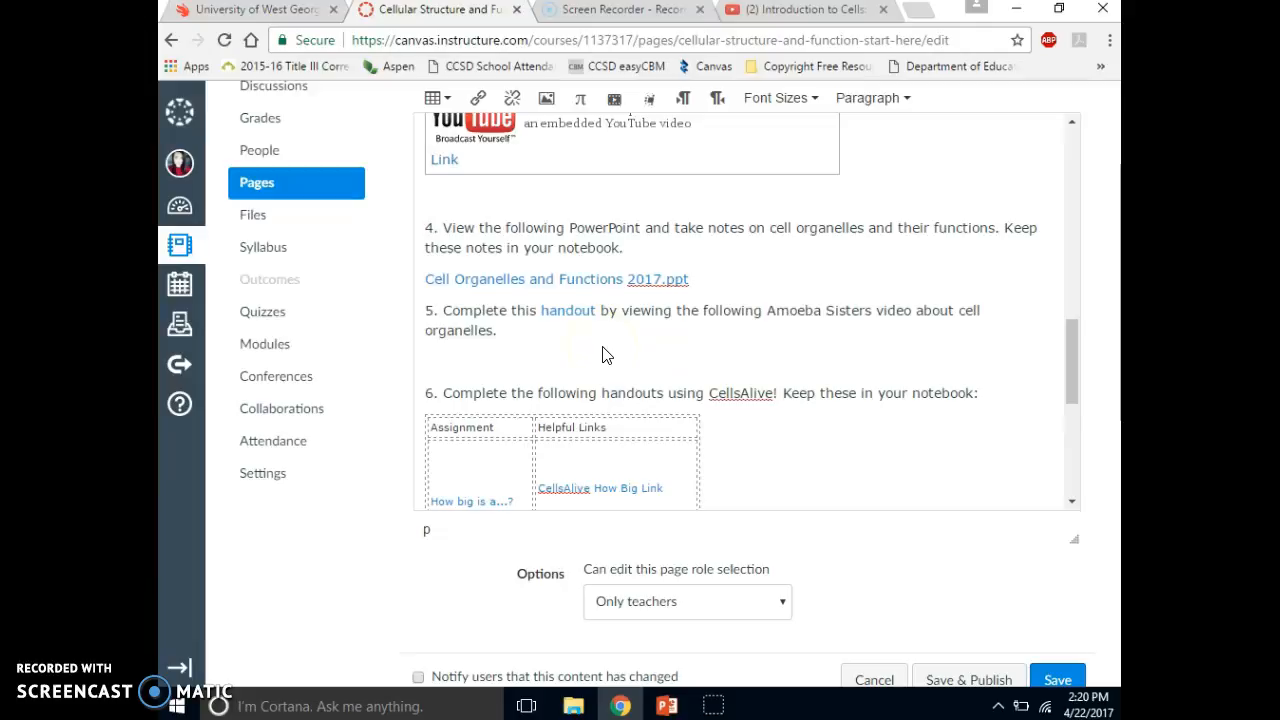
- Insert an extra blank line below the text of item 5
key("Return")
left_click(1094, 406)
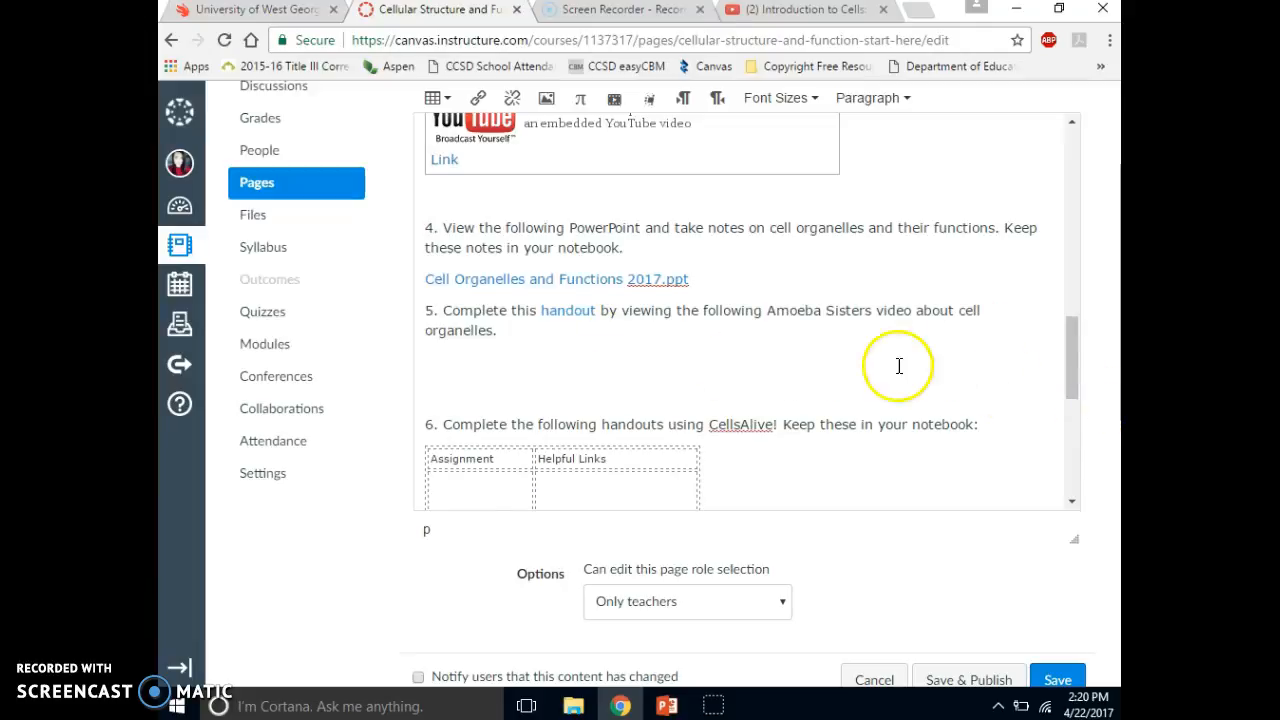
left_click(650, 375)
left_click(1108, 320)
scroll(1108, 325, "up", 1)
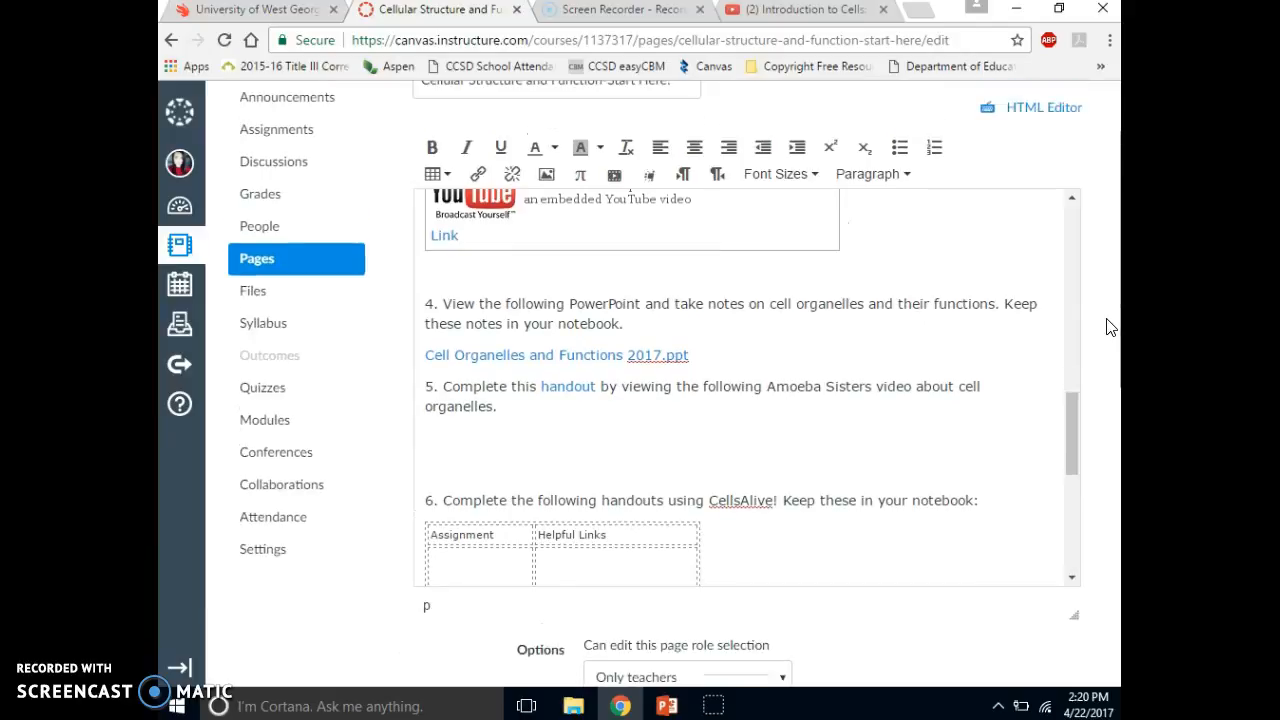
- Embed the YouTube video "Introduction to Cells: The Grand Cell Tour" below item 5, using the web address copied from its open YouTube page
left_click(465, 441)
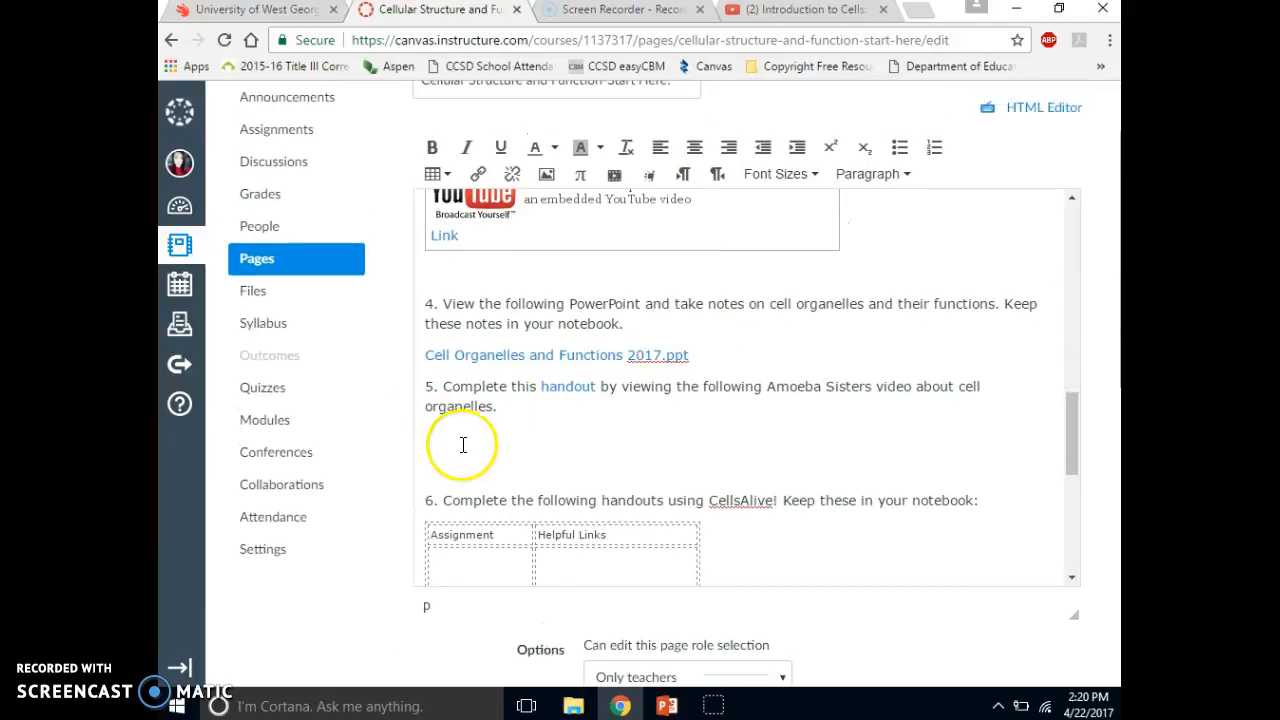
left_click(480, 176)
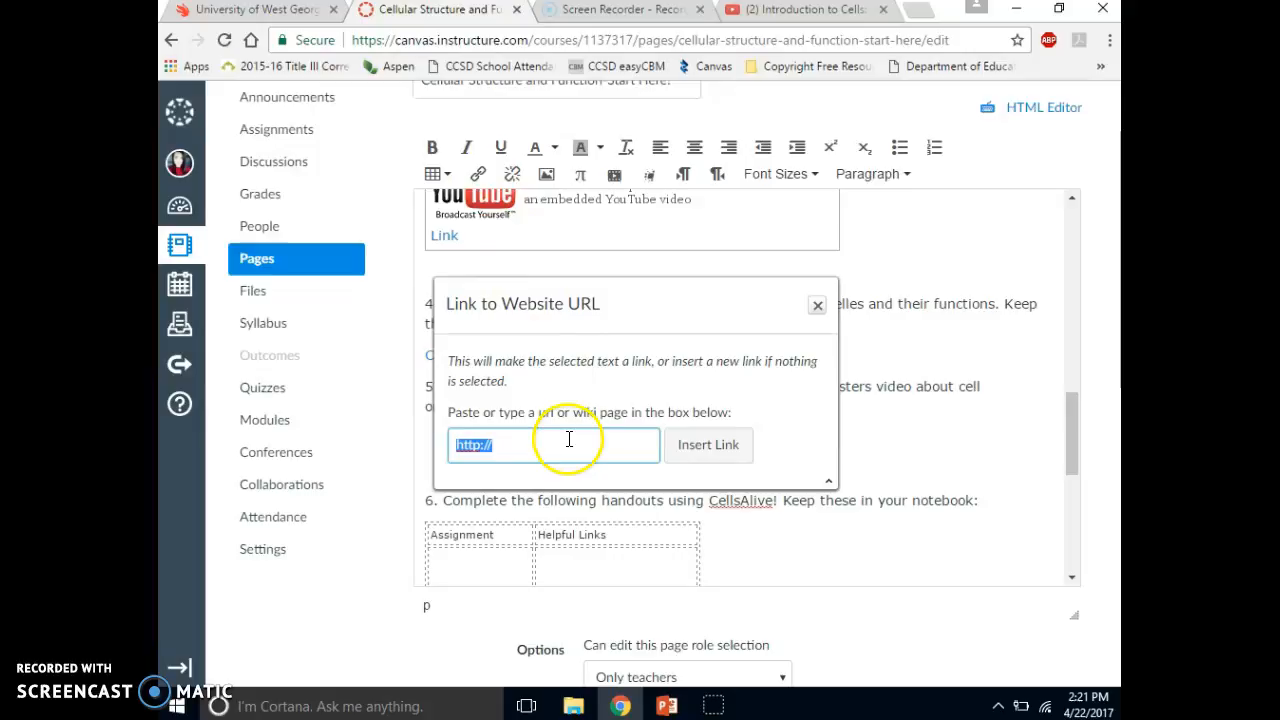
left_click(787, 14)
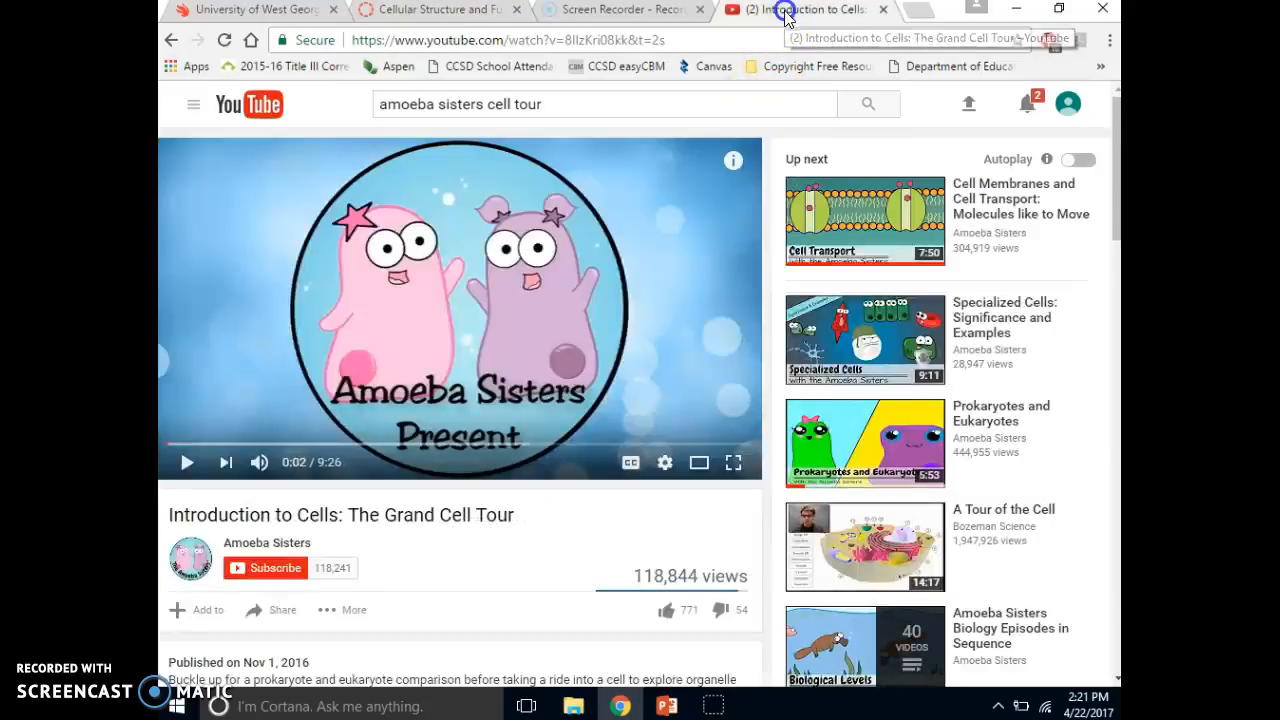
left_click(723, 43)
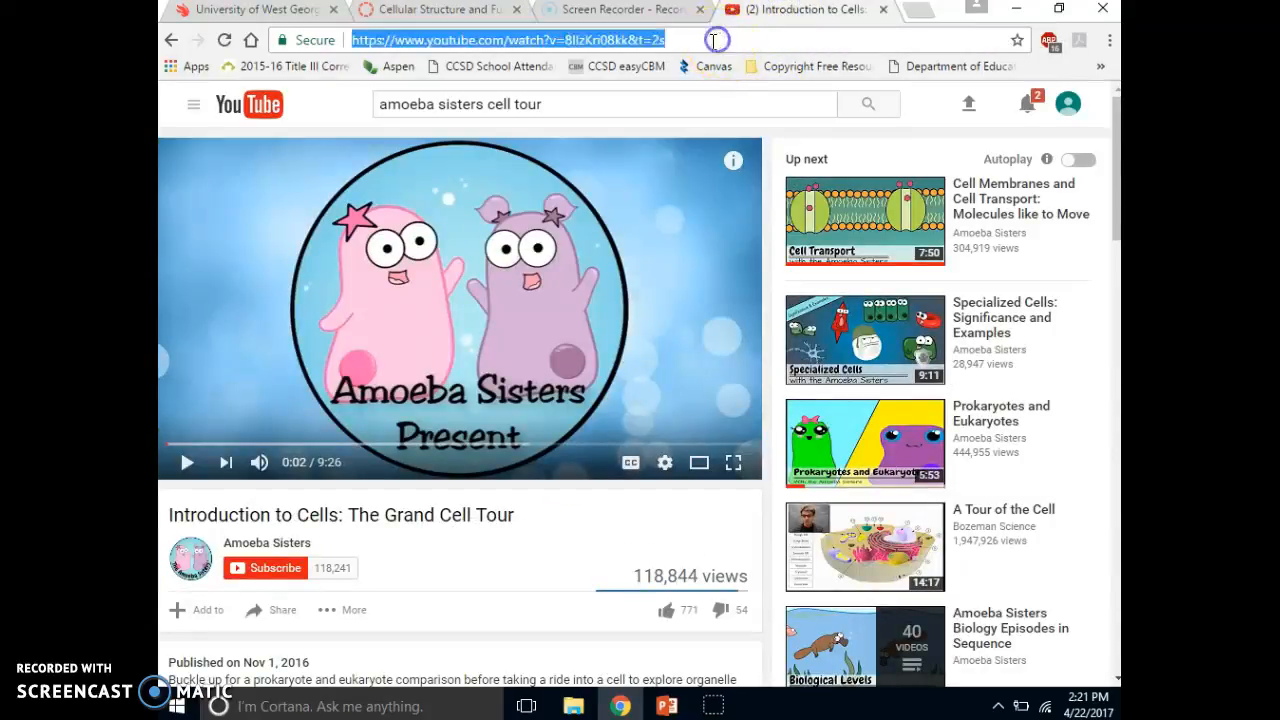
right_click(614, 44)
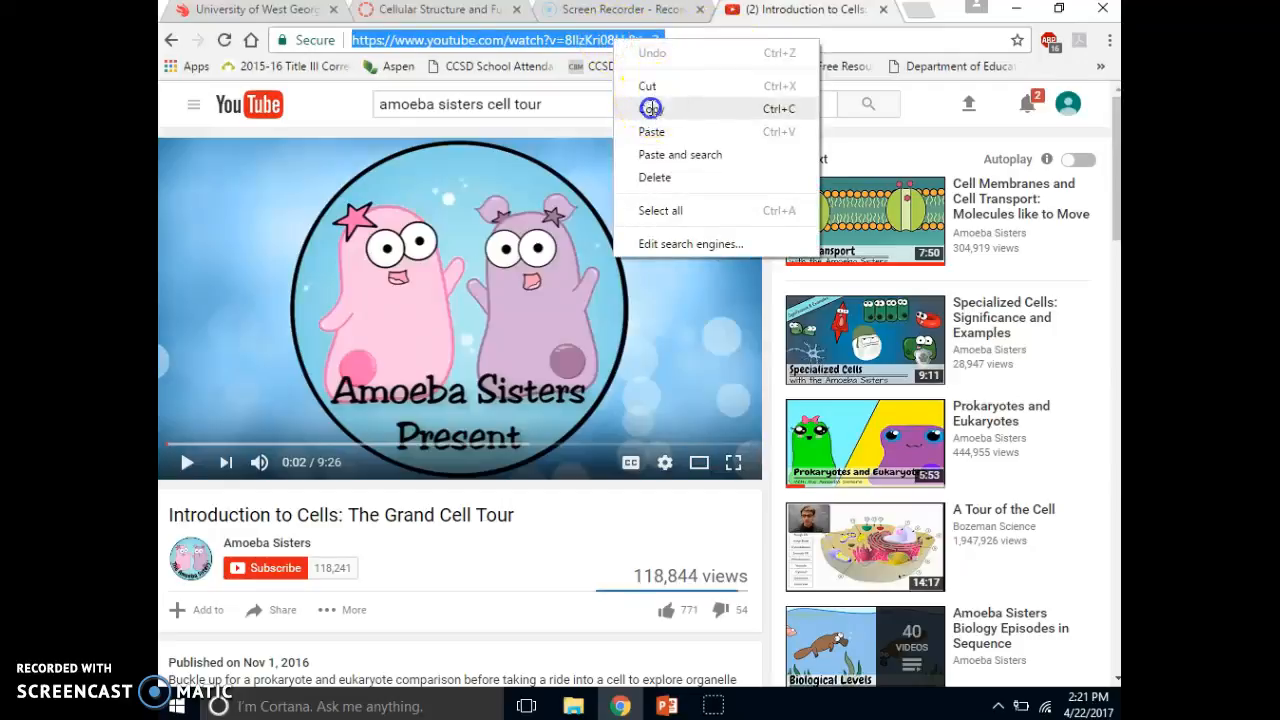
left_click(650, 108)
left_click(462, 12)
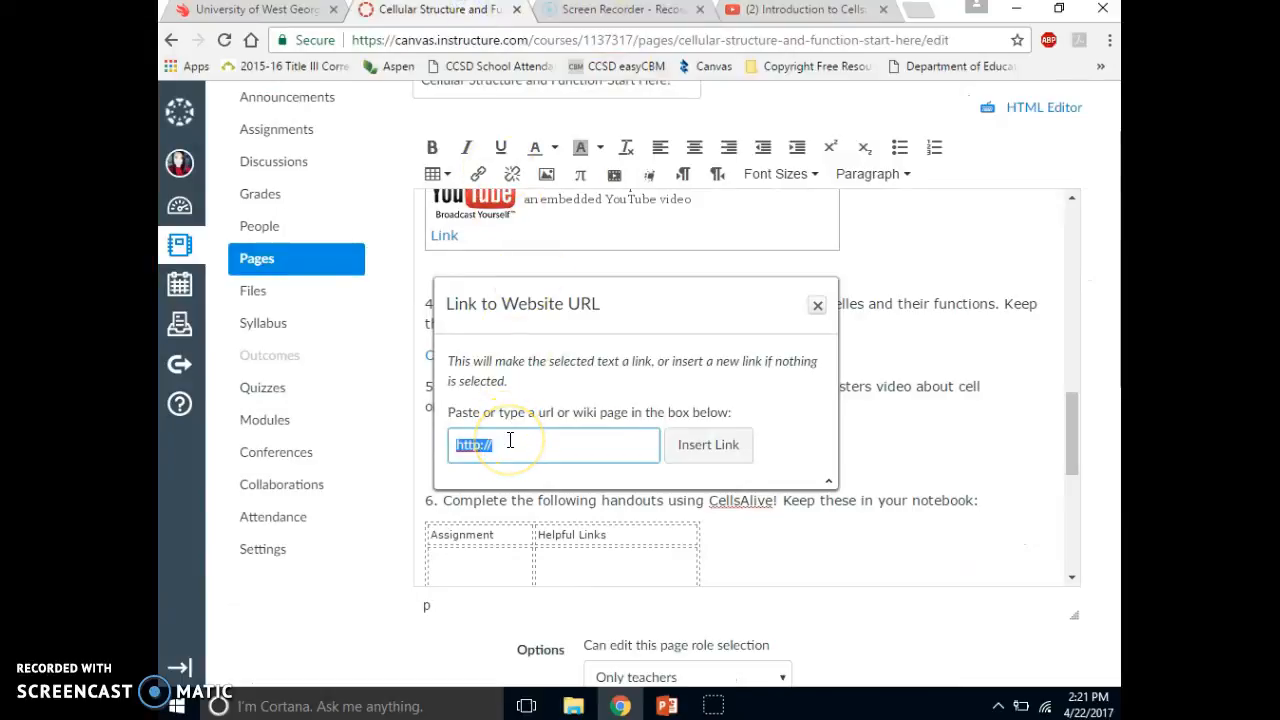
key("ctrl+v")
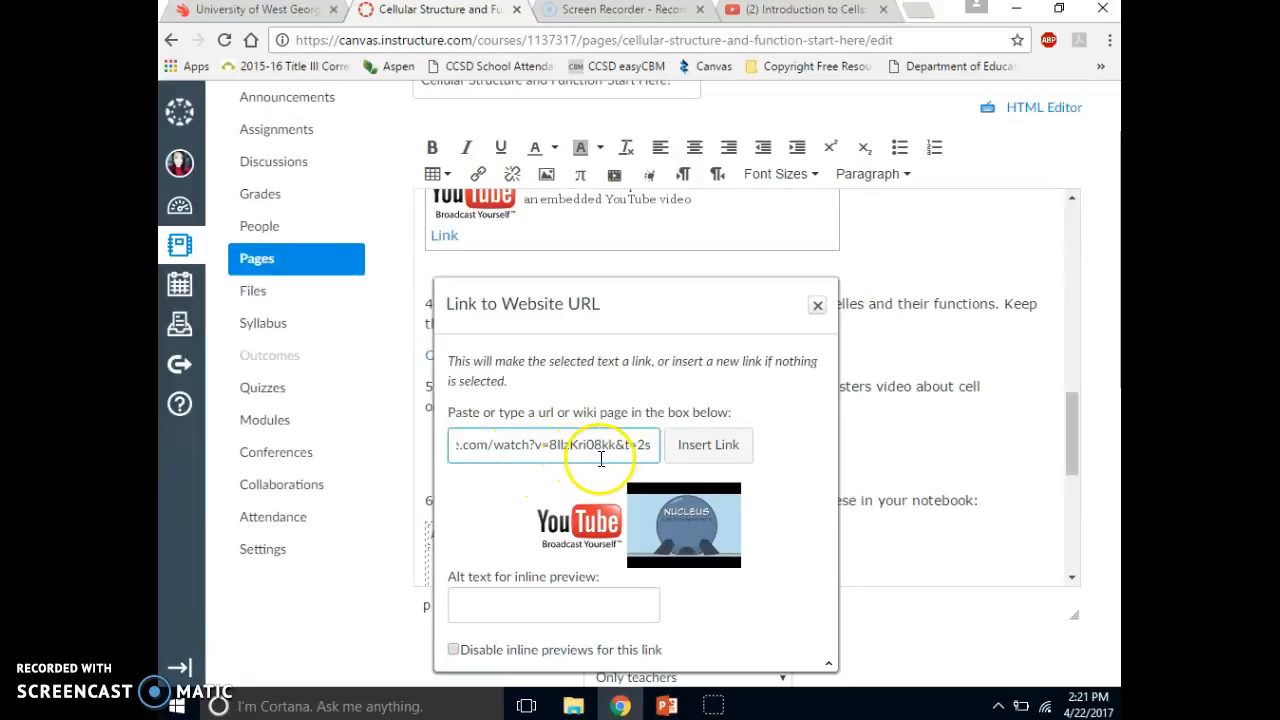
left_click(698, 532)
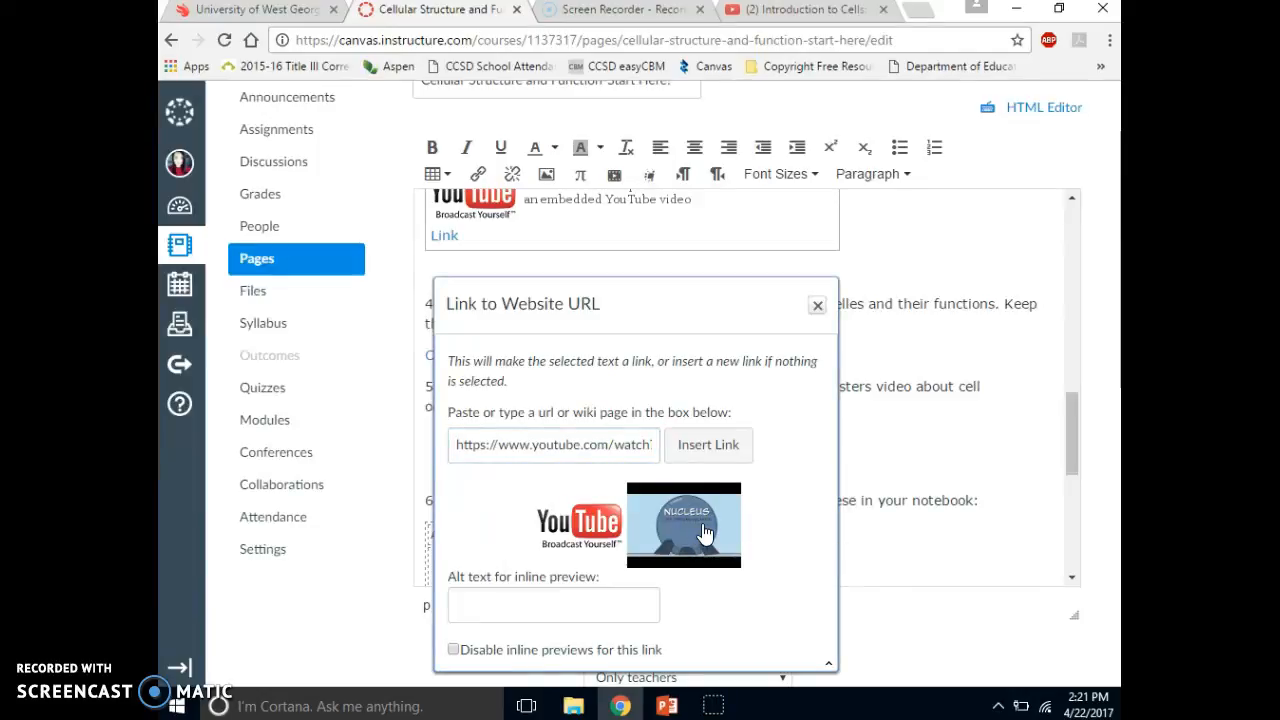
left_click(708, 528)
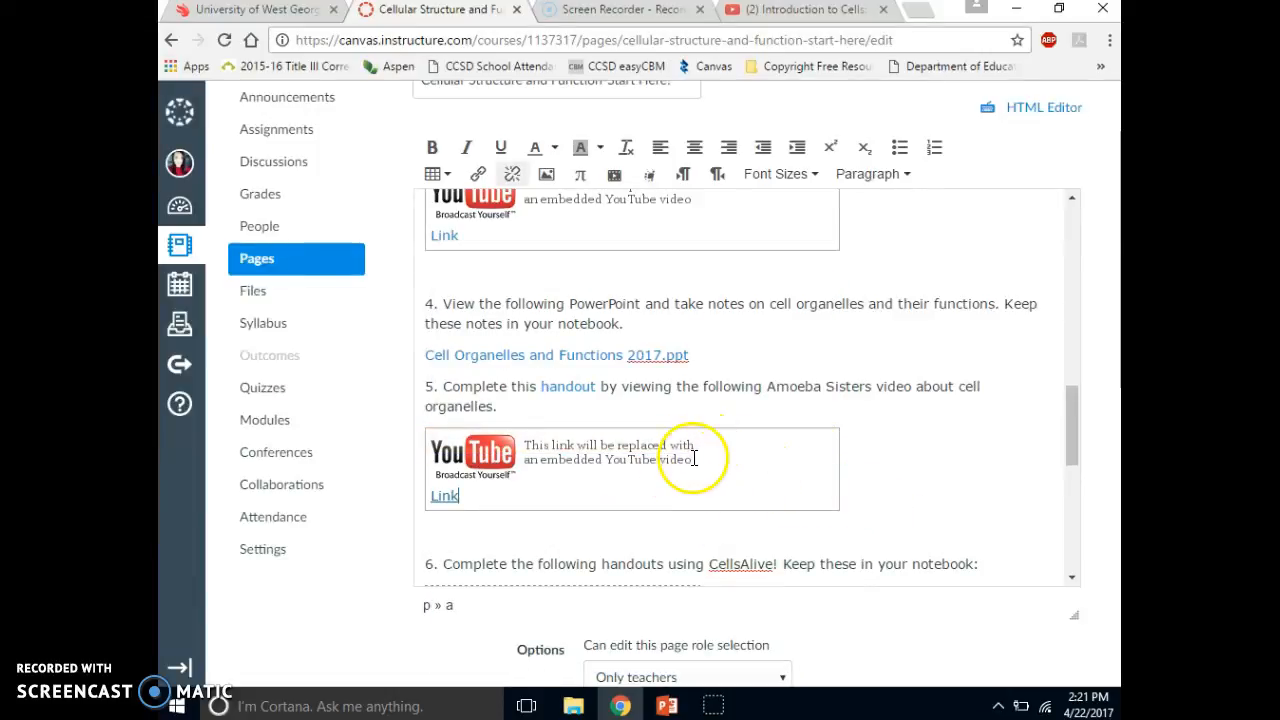
left_click(1090, 448)
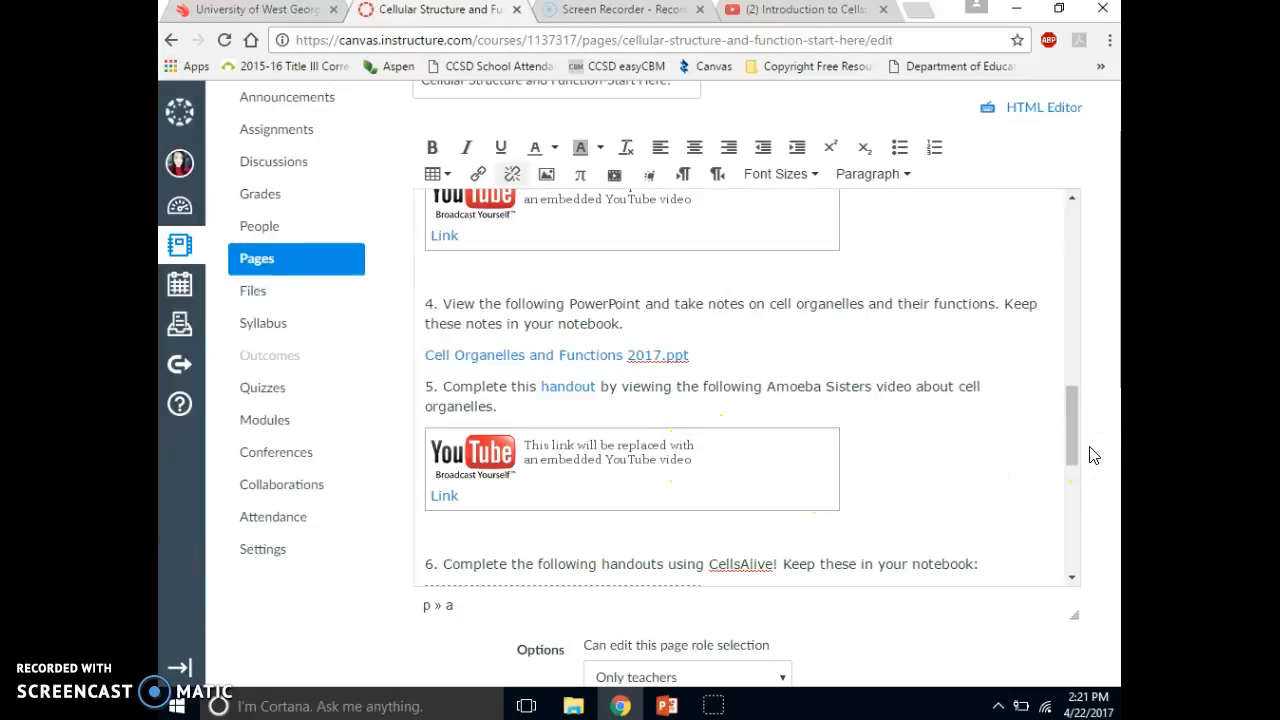
- Check the rest of the page content, and save and publish the page
left_click_drag(1075, 425, 1077, 467)
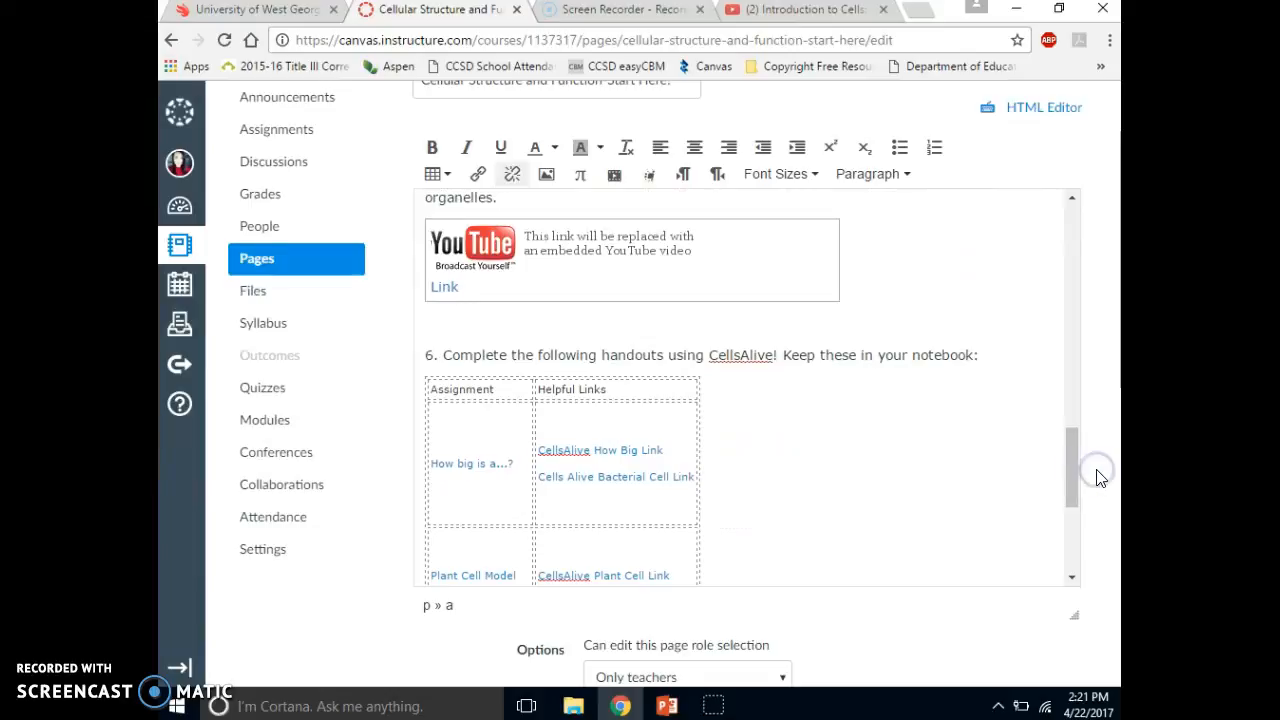
scroll(1100, 478, "down", 1)
left_click_drag(1074, 447, 1057, 251)
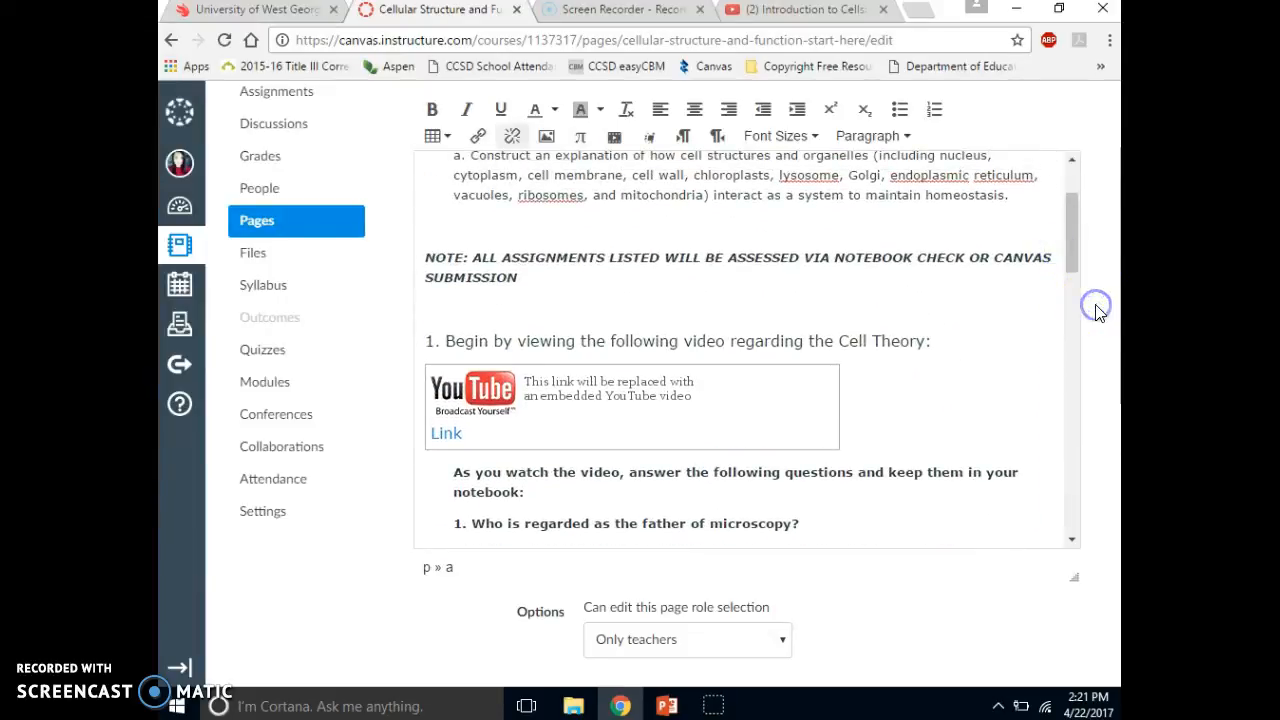
scroll(1097, 313, "down", 3)
scroll(1097, 313, "down", 1)
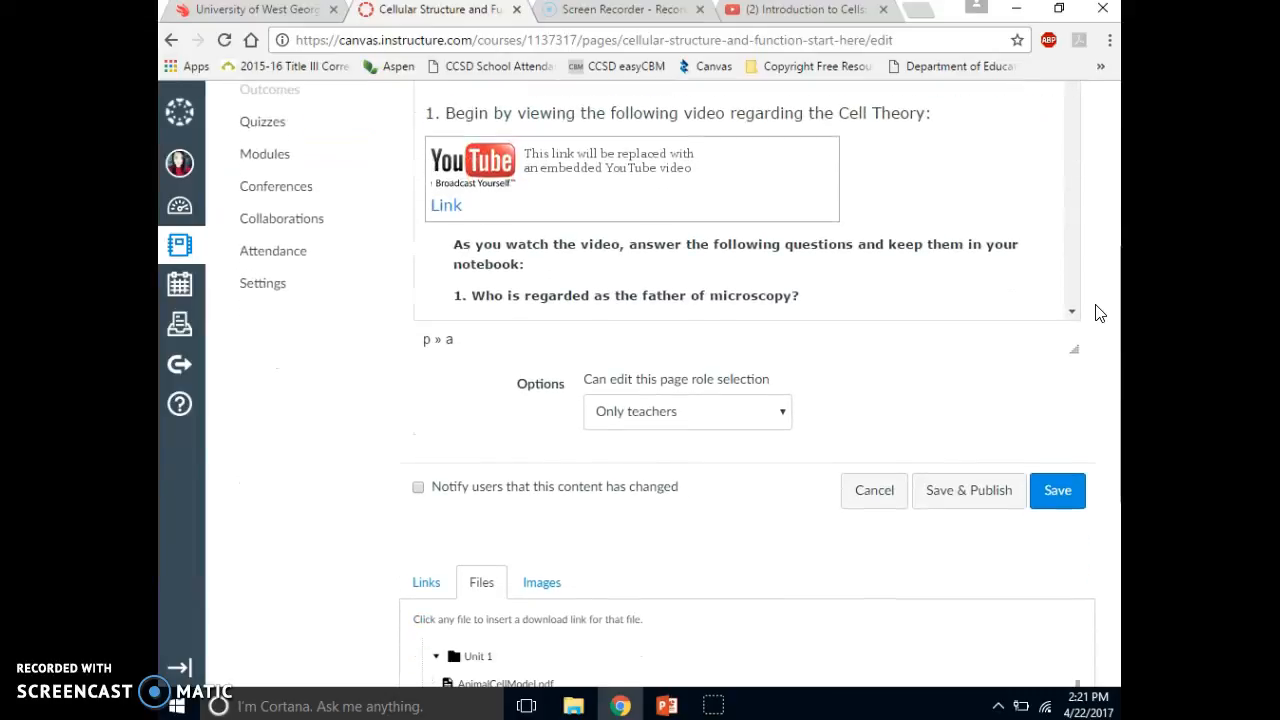
left_click(949, 506)
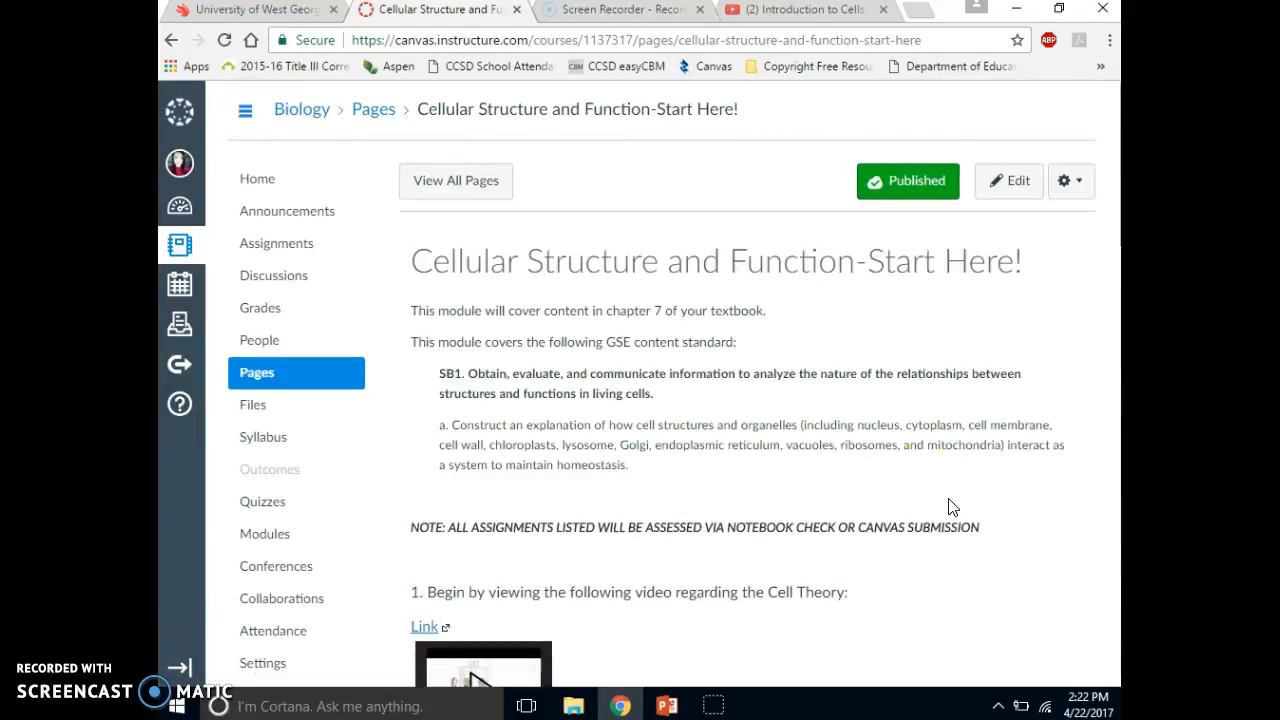
- Reopen the page for editing and add a line reading "Back to home page" and "Back to Unit one" above the first sentence
scroll(882, 527, "down", 3)
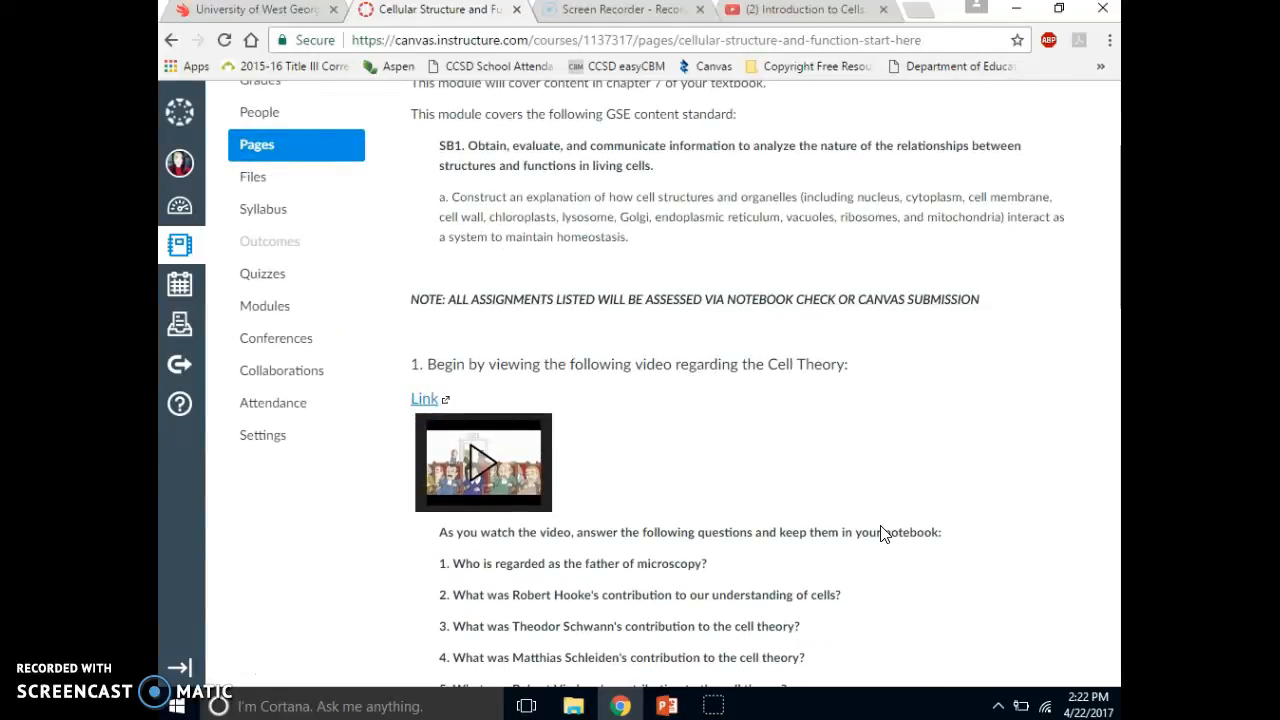
scroll(882, 533, "up", 2)
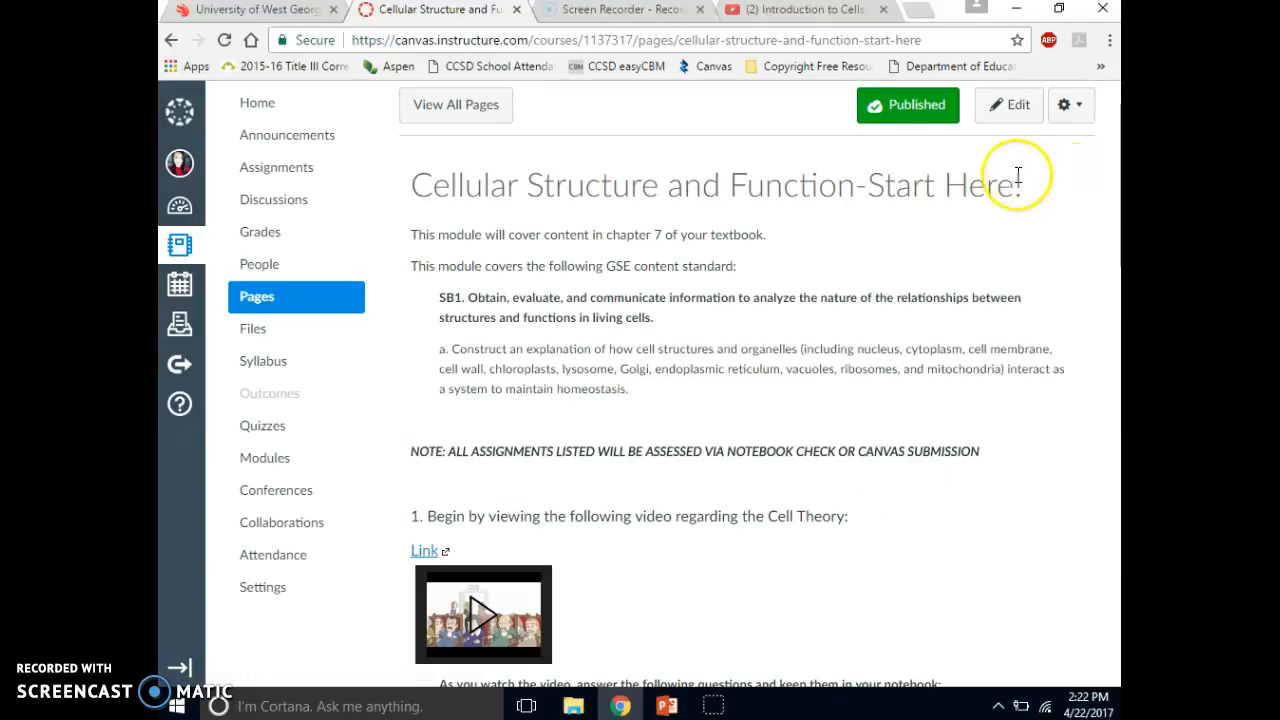
left_click(1022, 117)
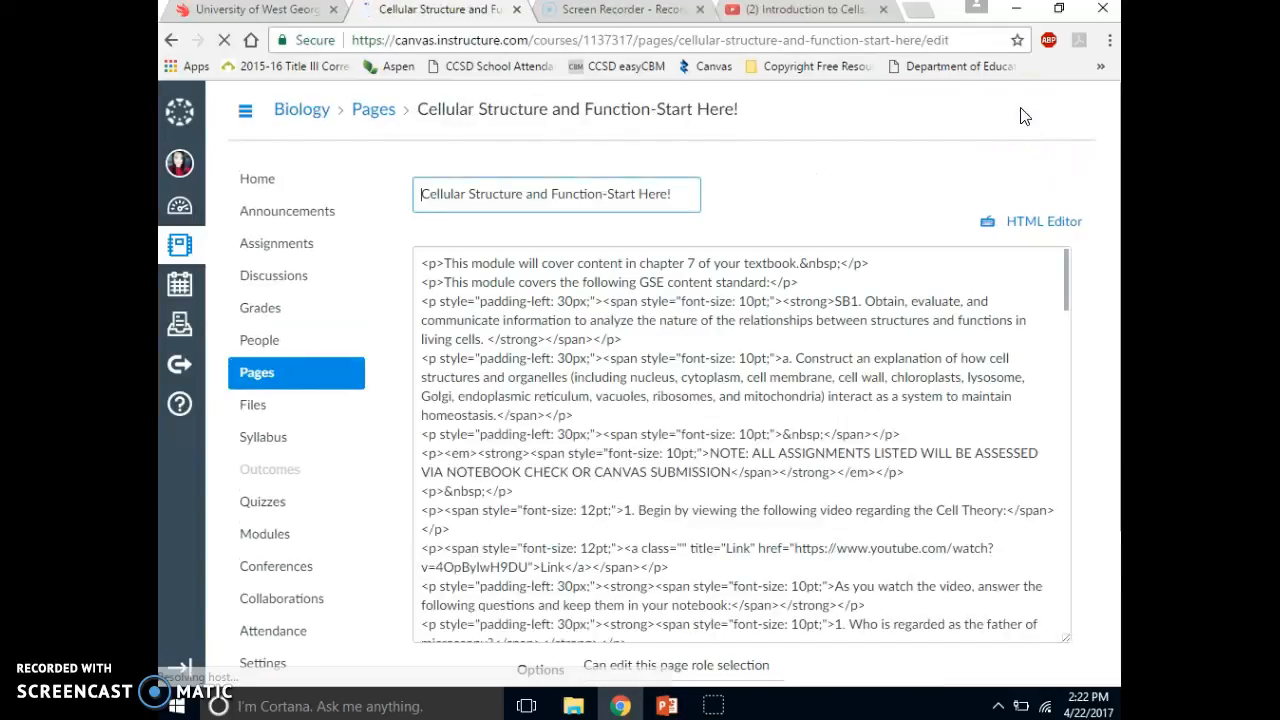
left_click(1069, 342)
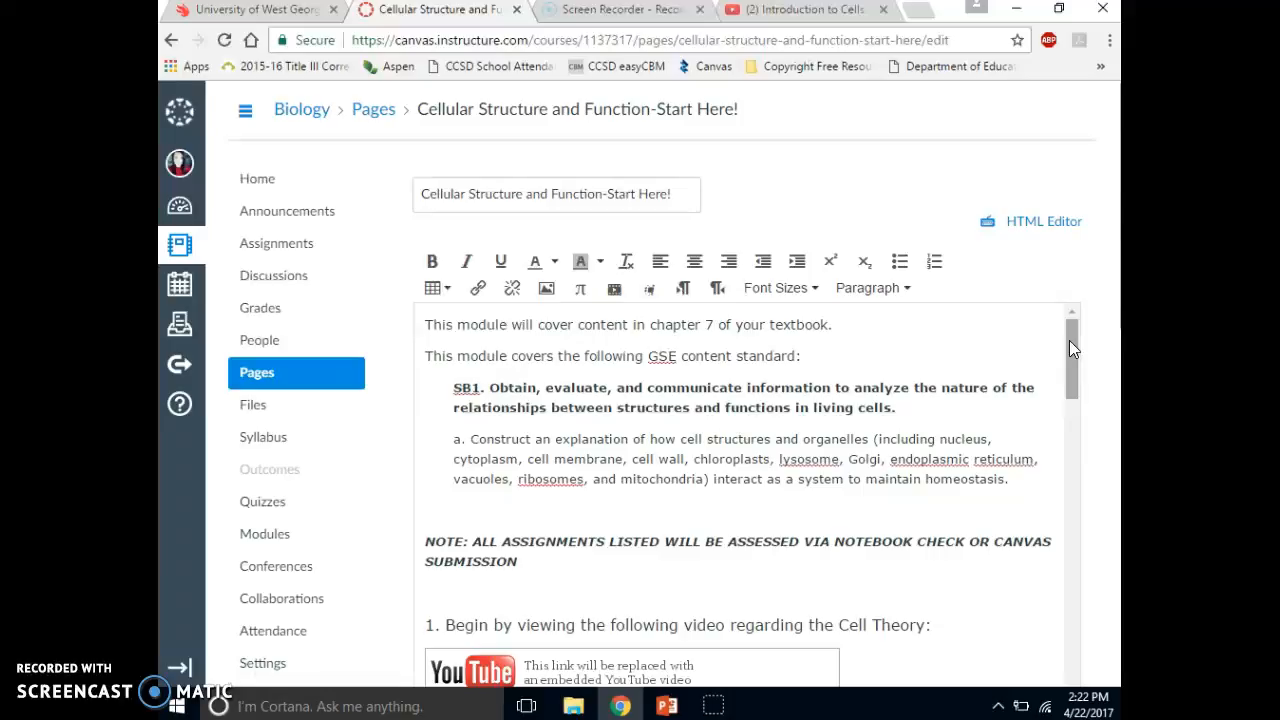
key("Return")
key("Return")
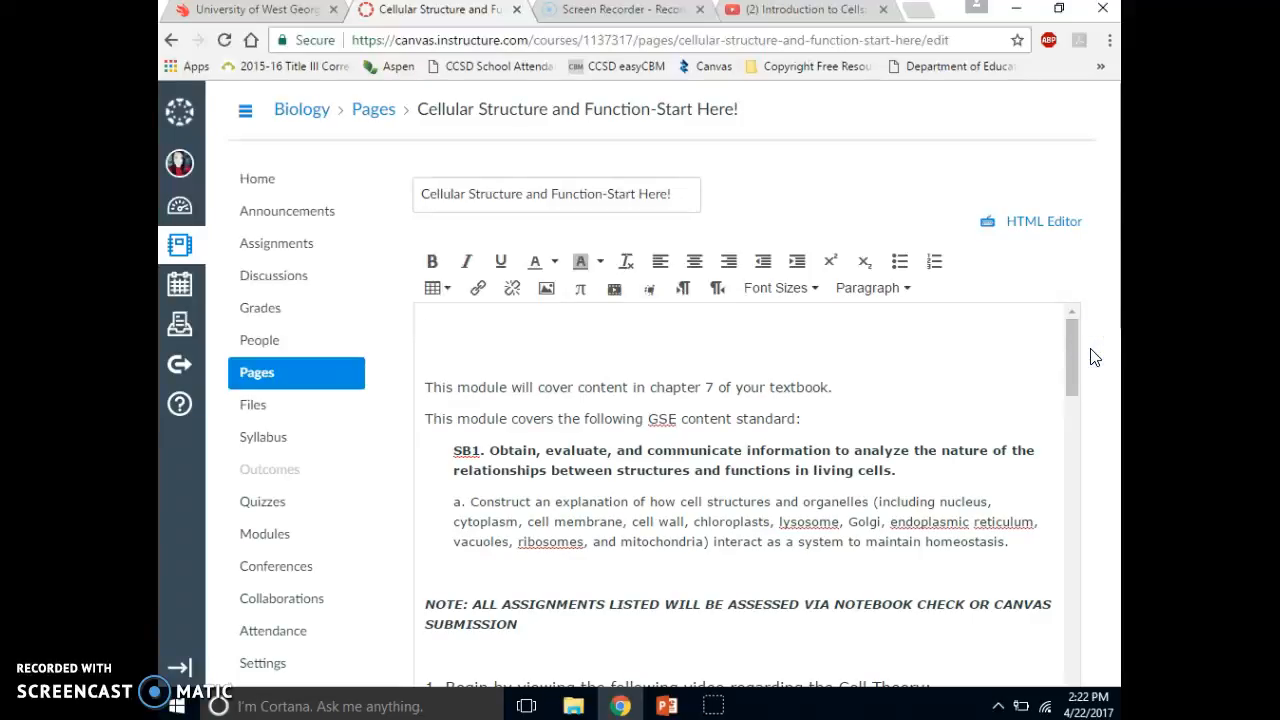
left_click(455, 326)
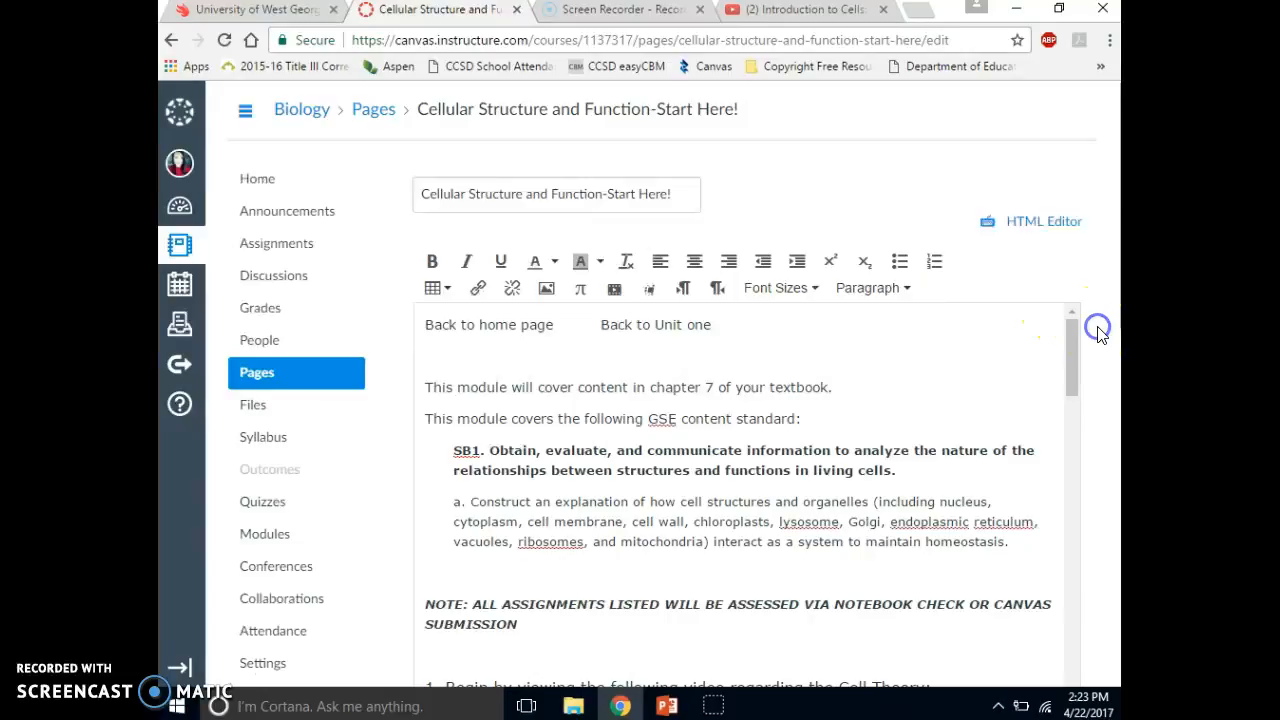
scroll(1100, 335, "down", 3)
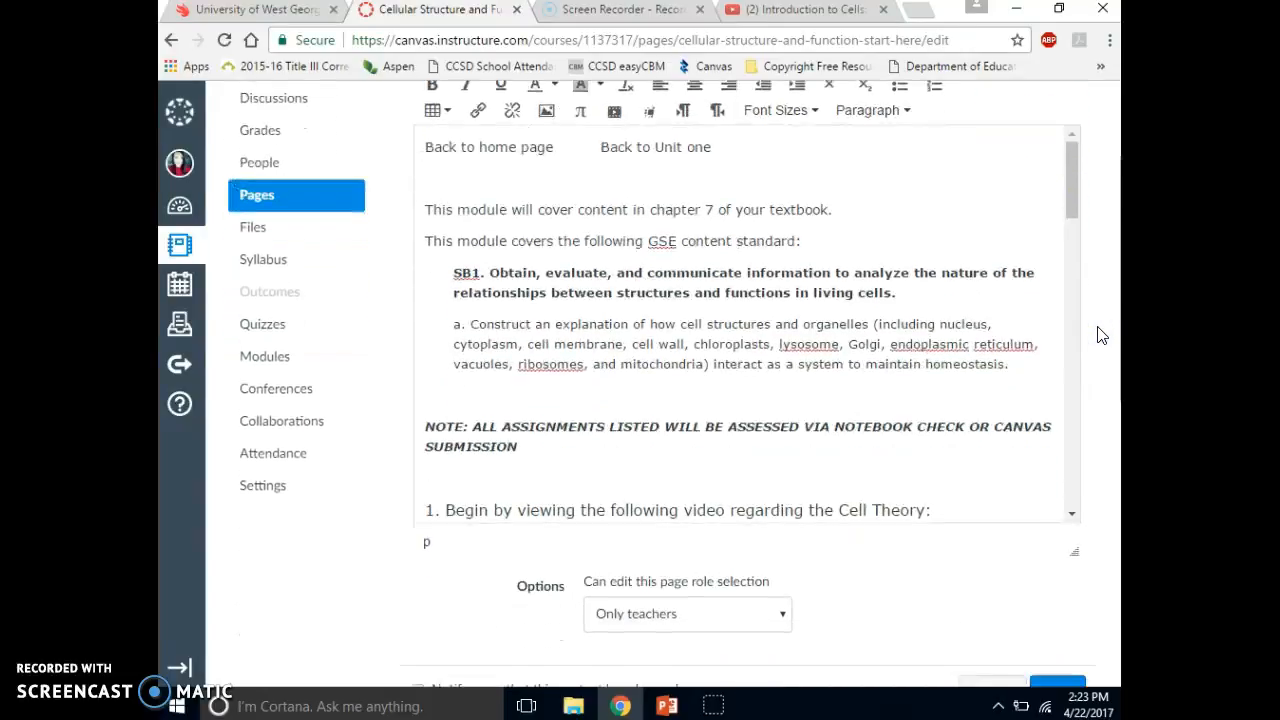
scroll(1100, 335, "up", 1)
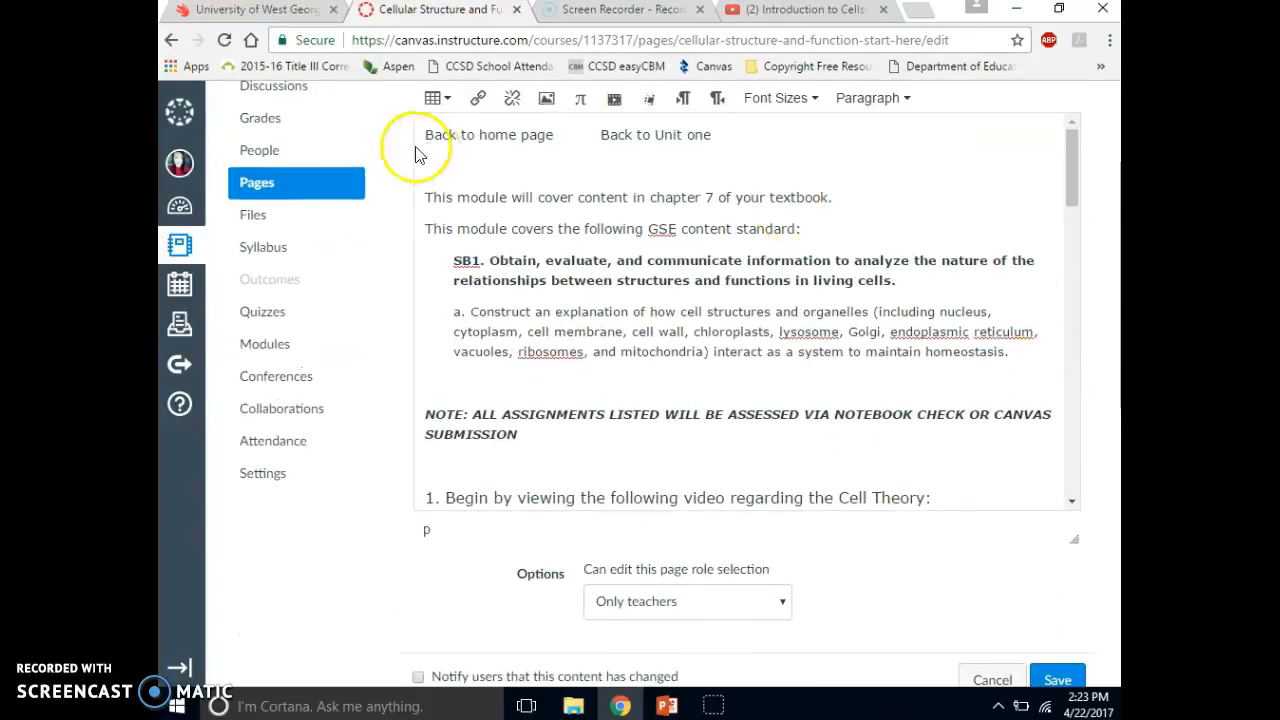
- Link the "Back to home page" text at the start of the page to the course's homepage page
left_click_drag(510, 133, 451, 138)
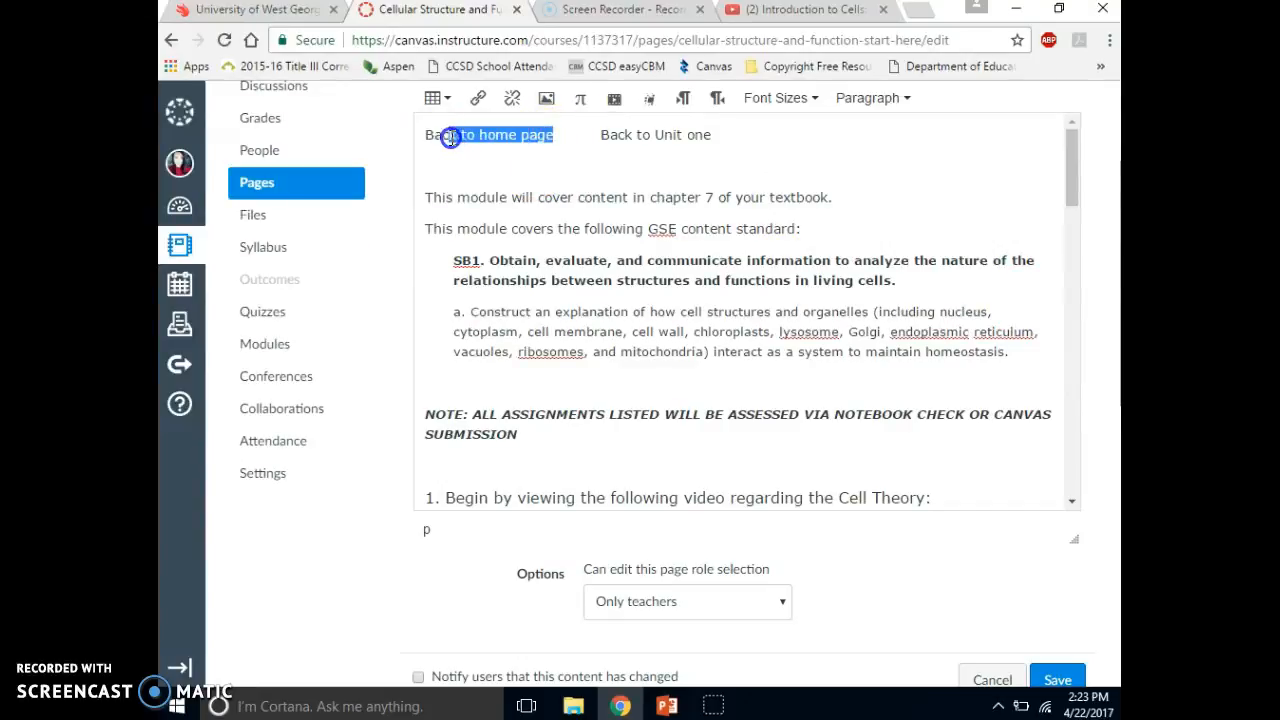
left_click(1107, 490)
scroll(1107, 493, "down", 3)
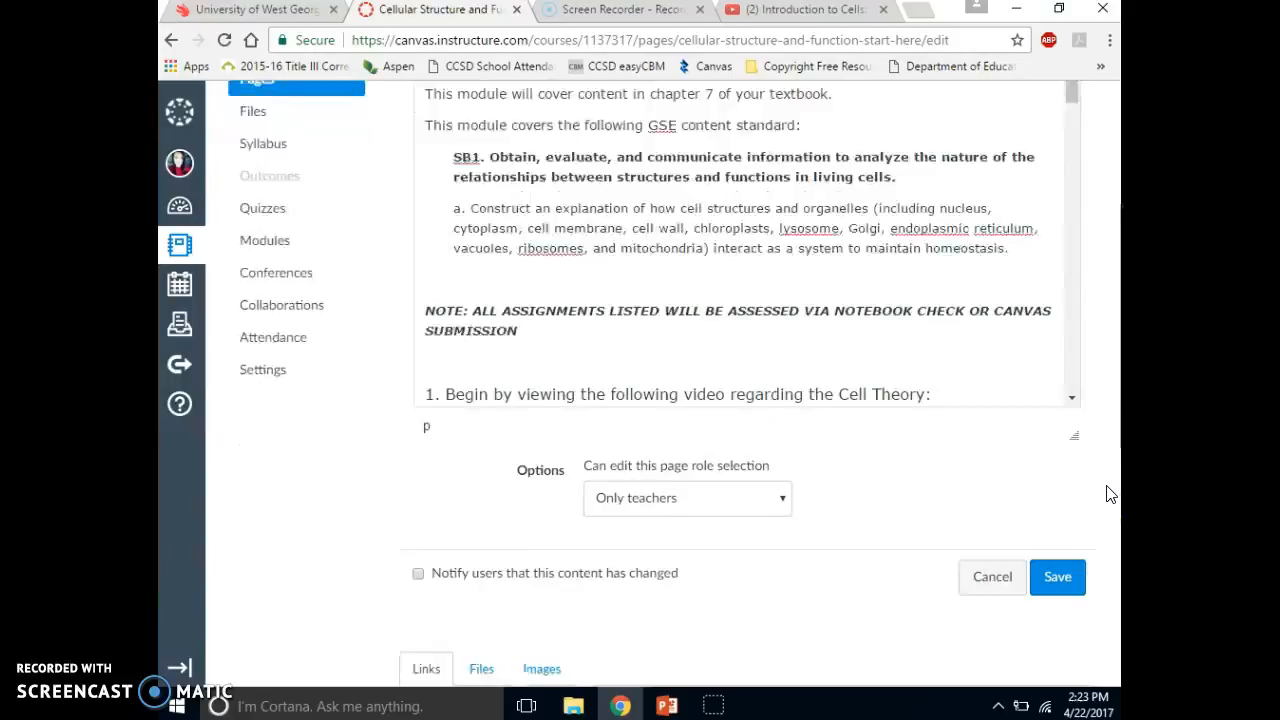
scroll(1107, 493, "down", 2)
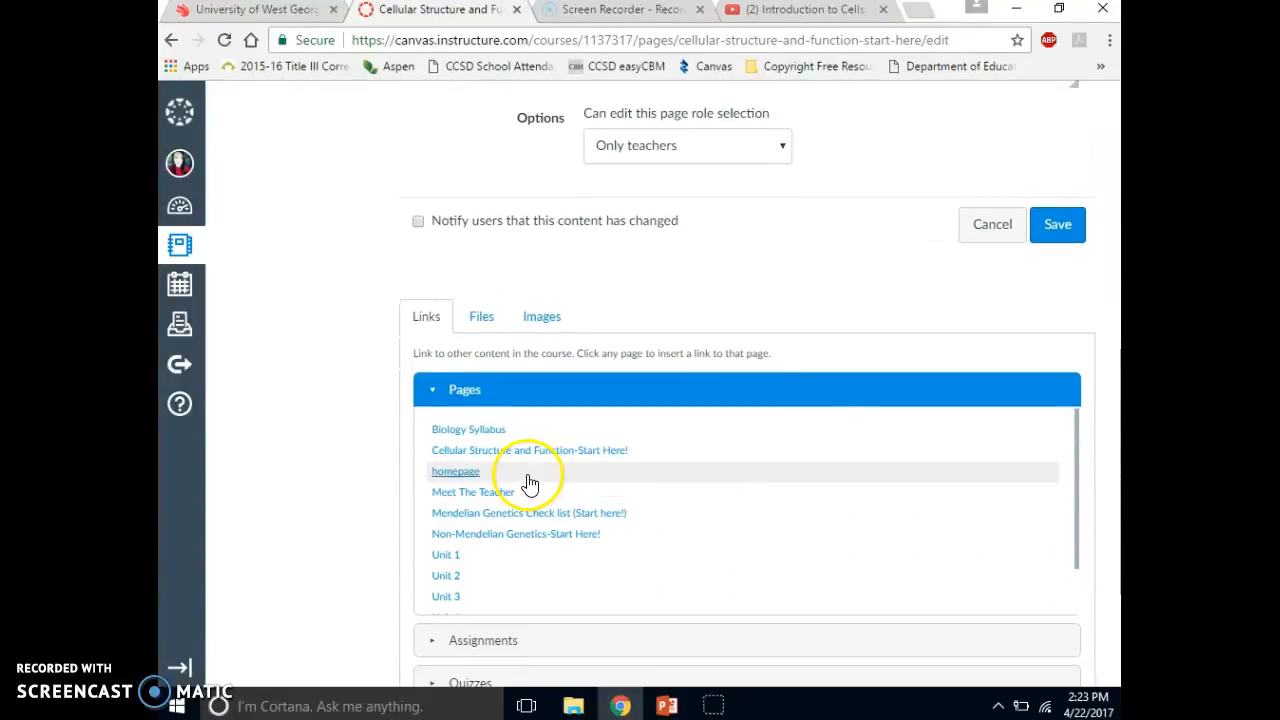
left_click(461, 473)
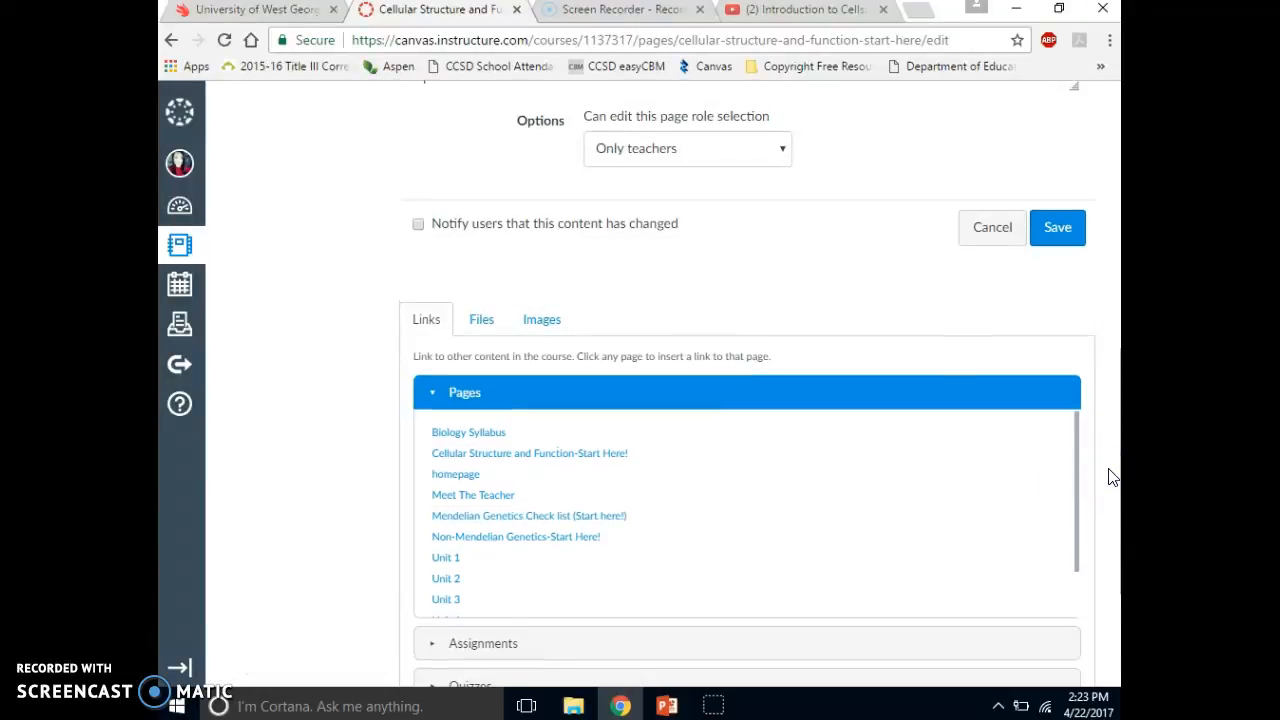
- Link the "Back to Unit one" text in the first line to the Unit 1 course page
scroll(1110, 475, "up", 10)
left_click_drag(425, 324, 727, 333)
left_click(729, 332)
left_click_drag(712, 325, 600, 325)
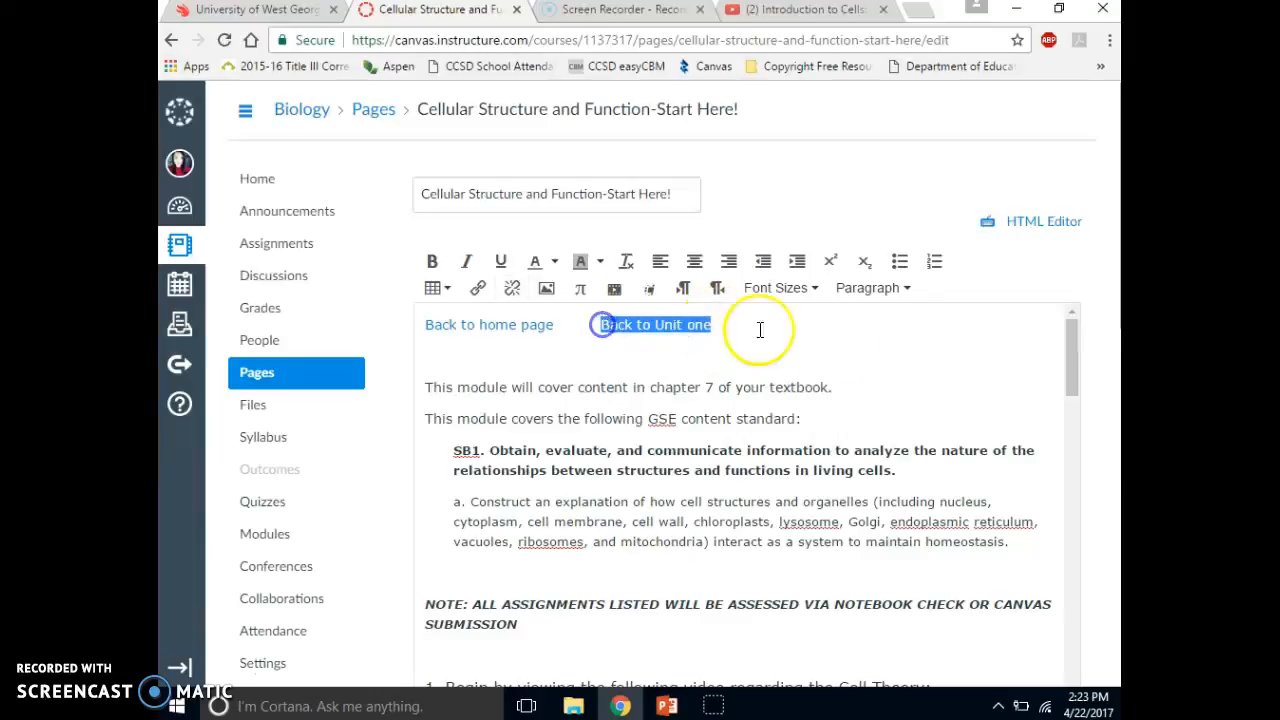
left_click(1093, 414)
scroll(1093, 414, "down", 5)
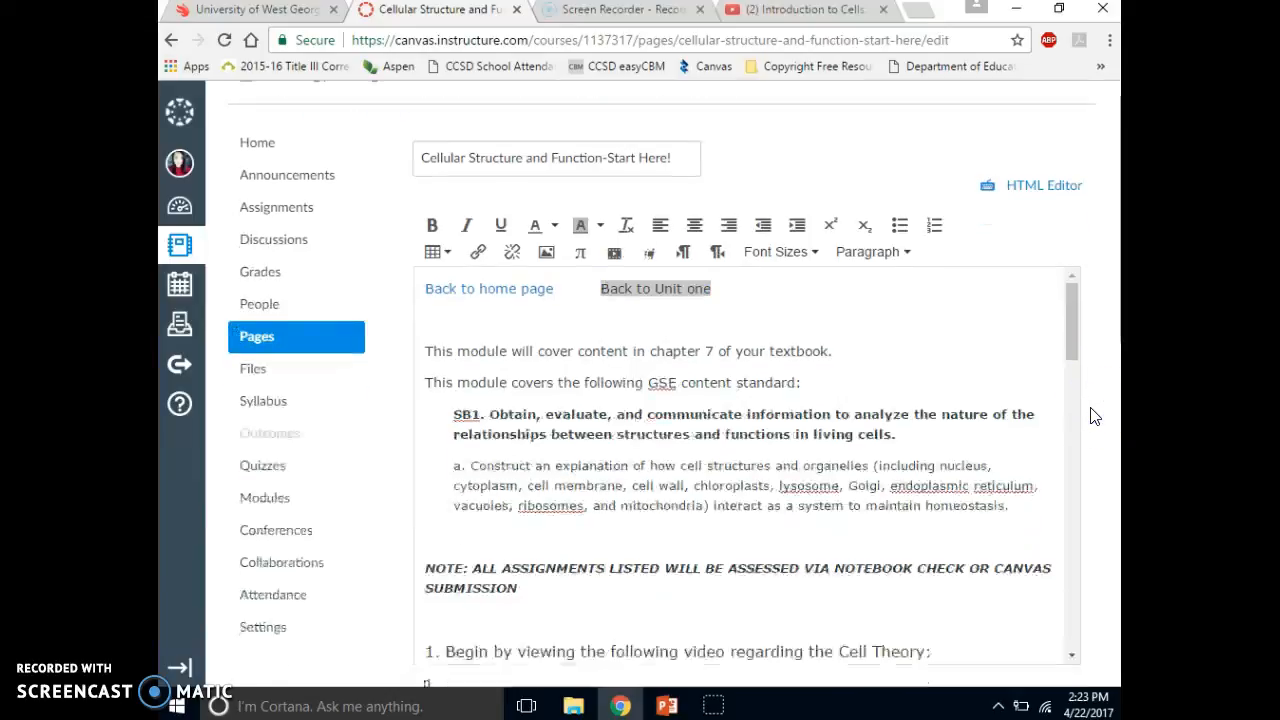
scroll(1093, 414, "down", 3)
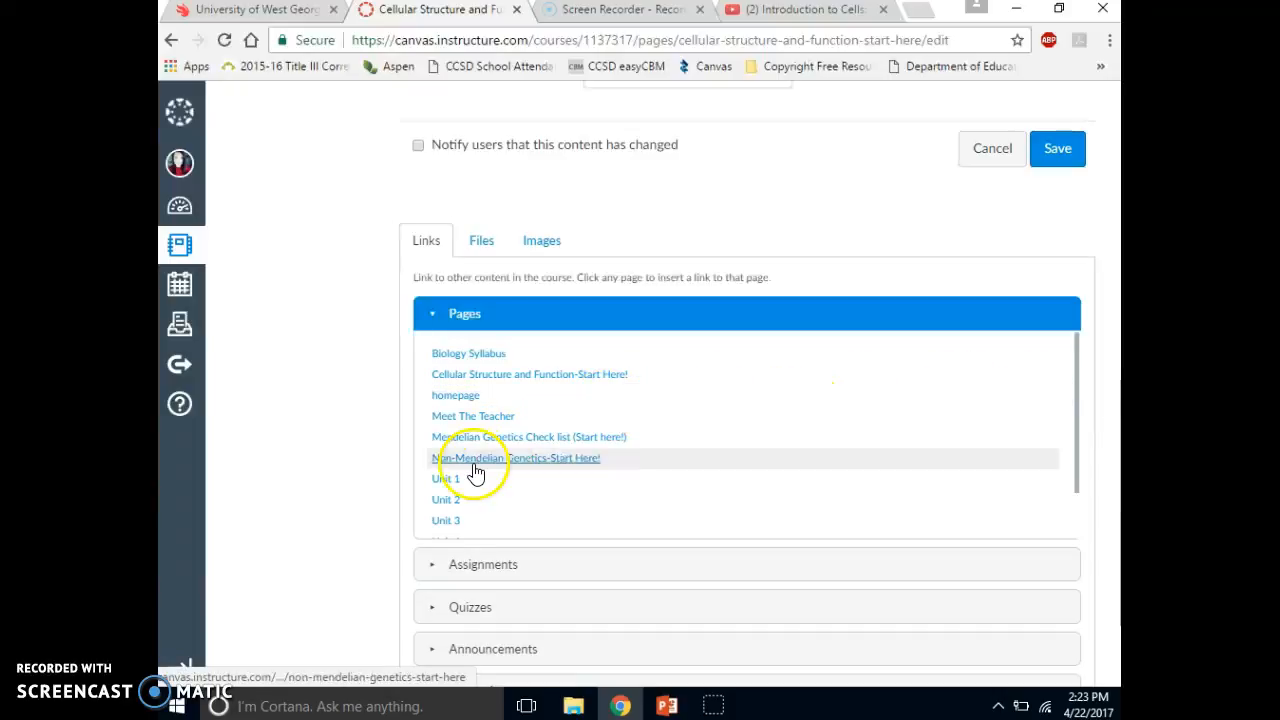
left_click(447, 480)
- Check the two navigation links in the first line and save the page
left_click(1018, 233)
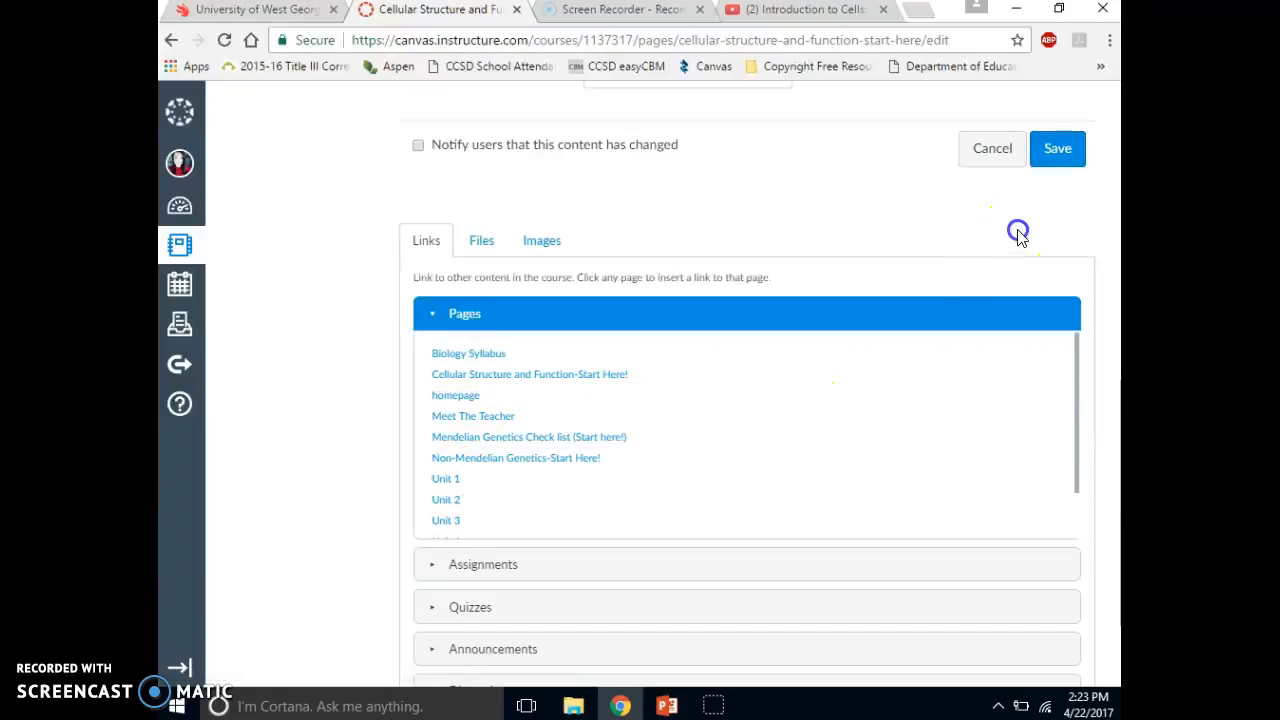
scroll(1018, 236, "up", 4)
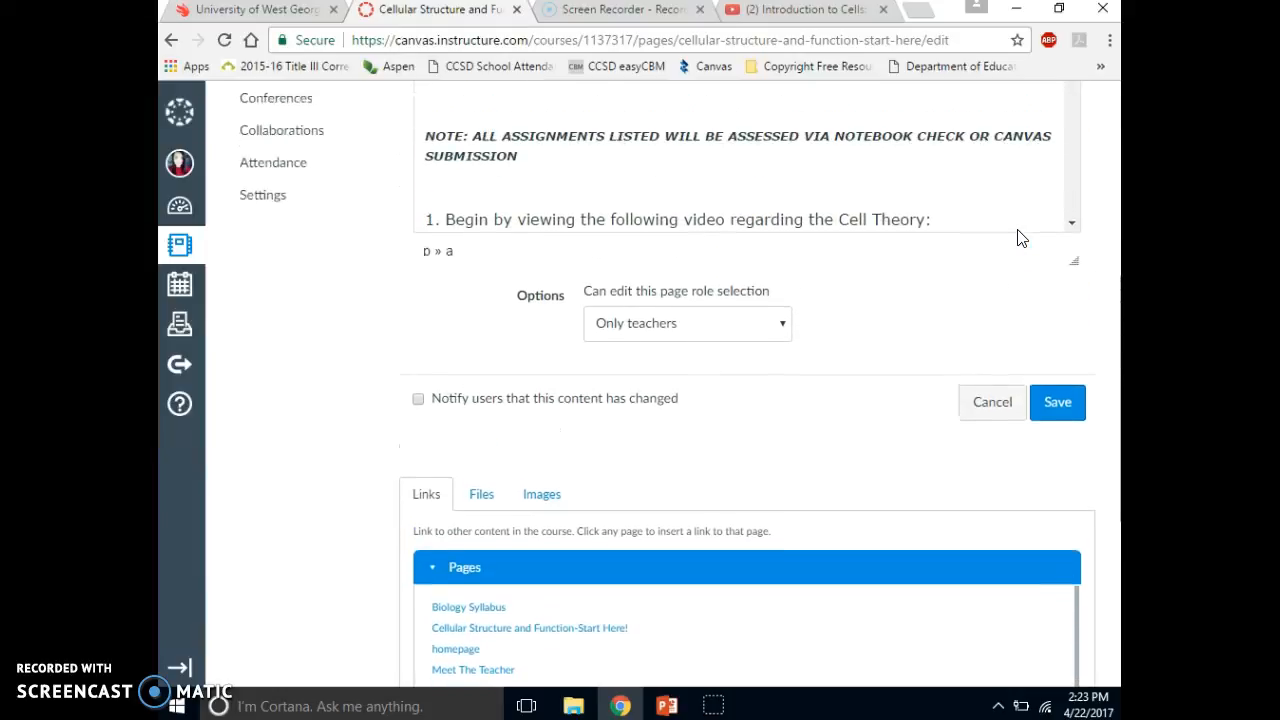
scroll(1018, 236, "up", 2)
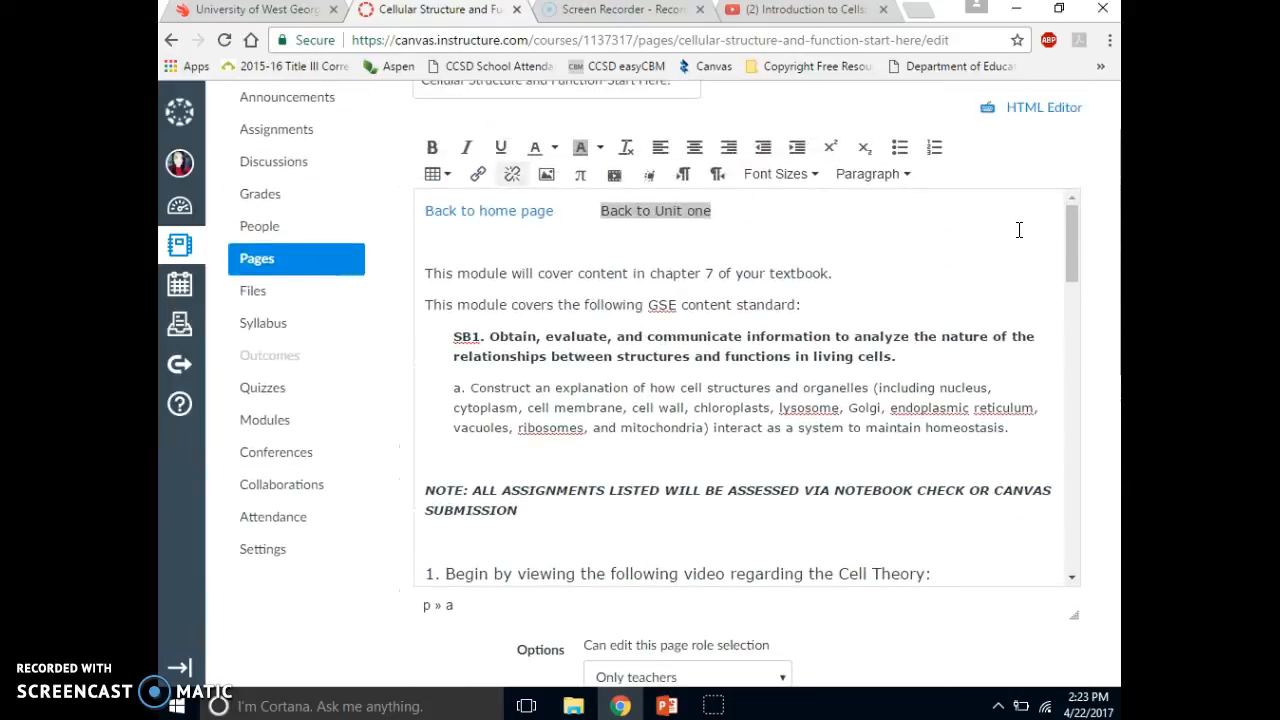
left_click(1018, 230)
left_click(1000, 241)
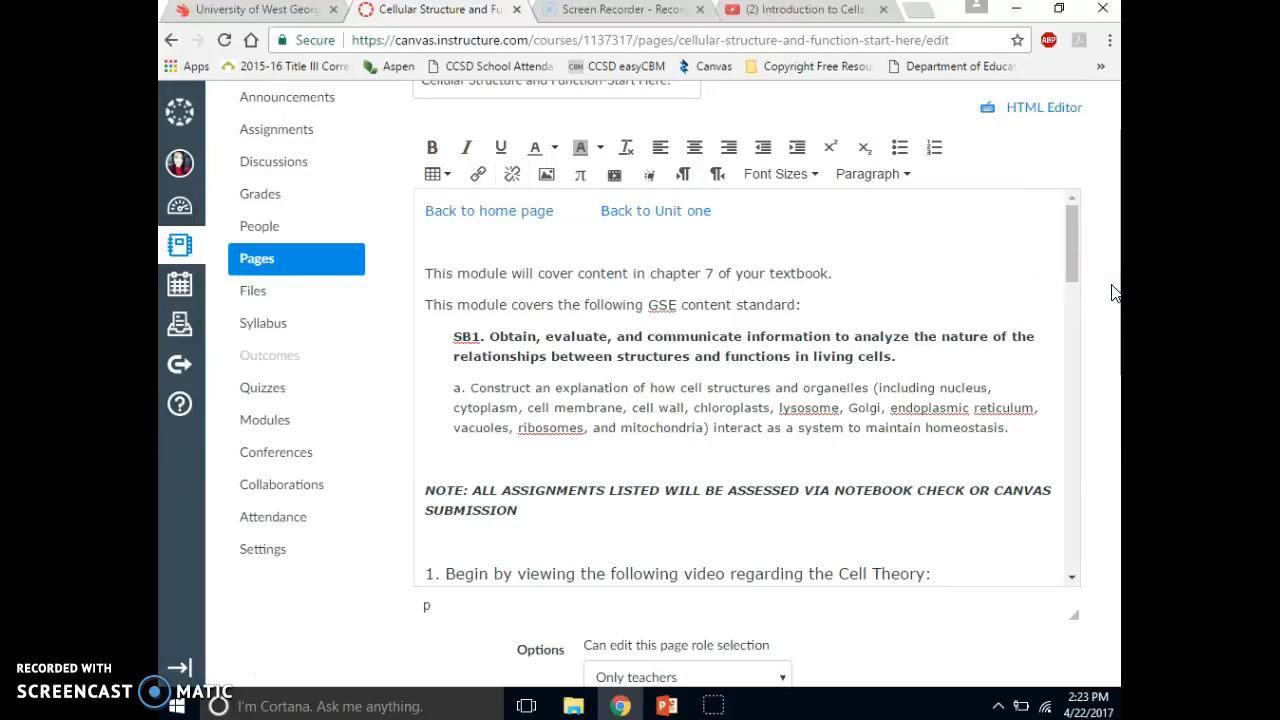
scroll(1115, 292, "down", 2)
left_click(1047, 521)
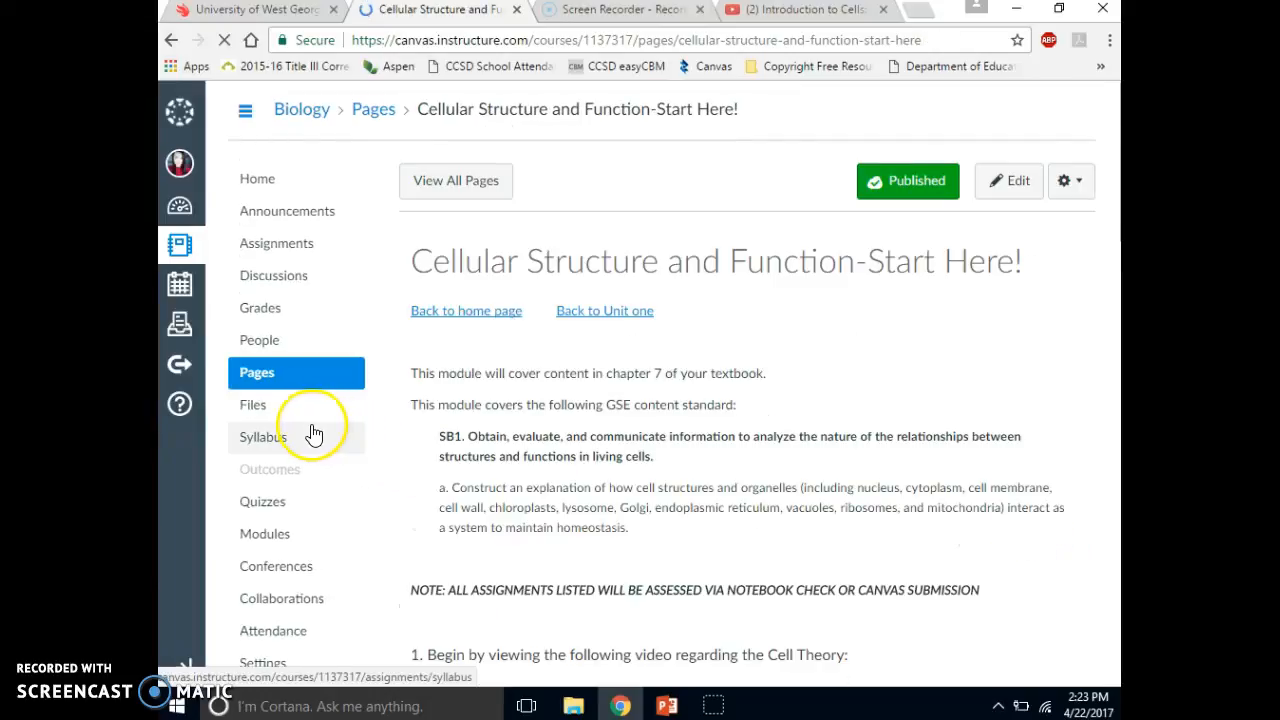
- Start a new course module named "Cells and Organelles" with Scientific Method as its prerequisite
left_click(258, 538)
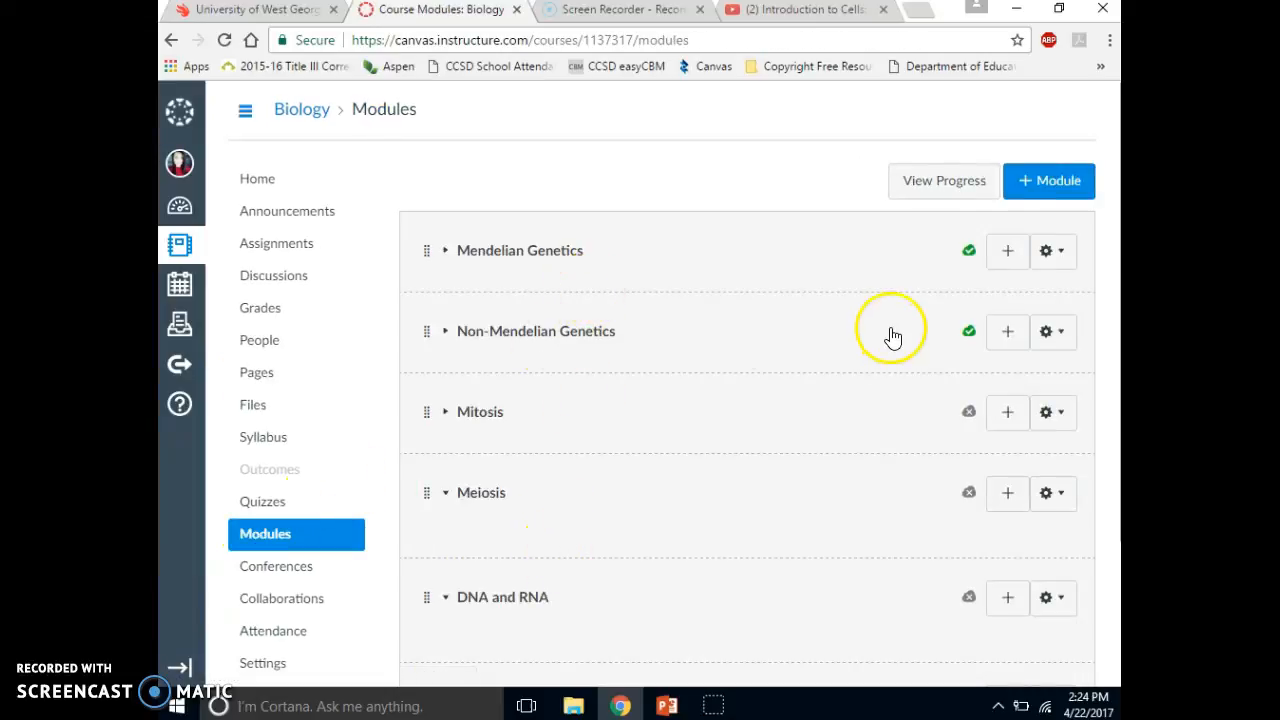
left_click(1055, 188)
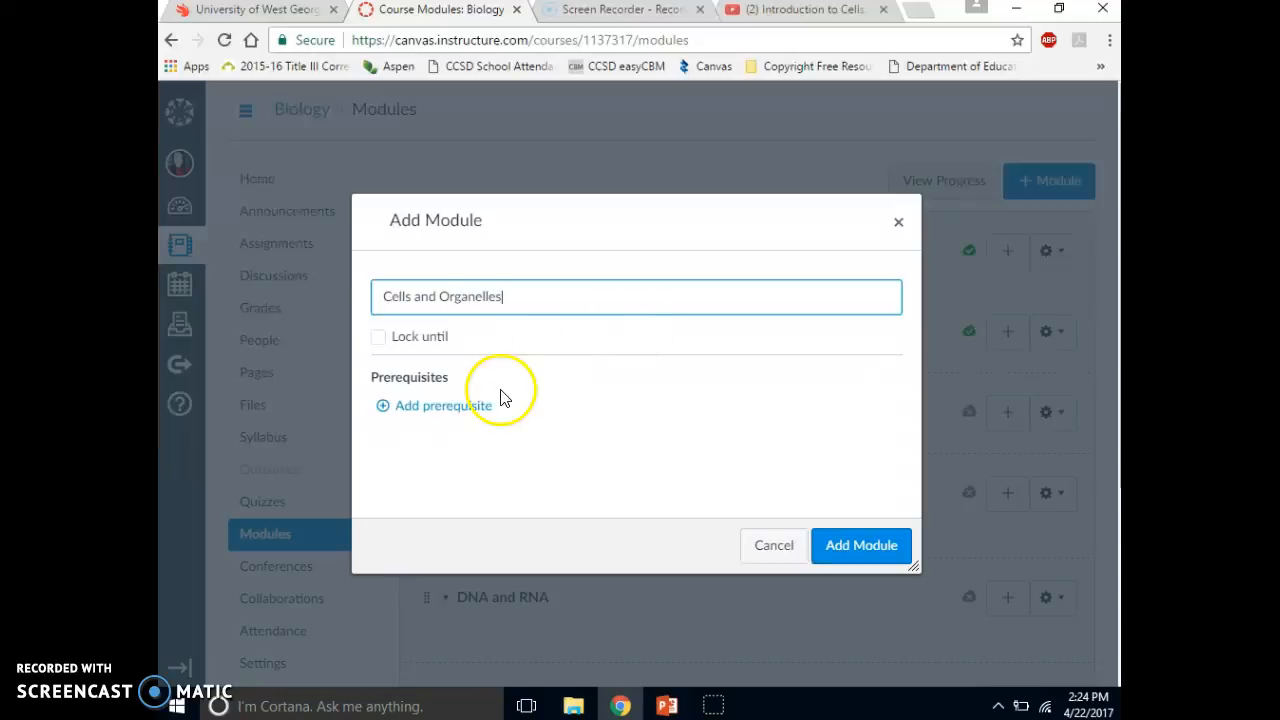
left_click(450, 408)
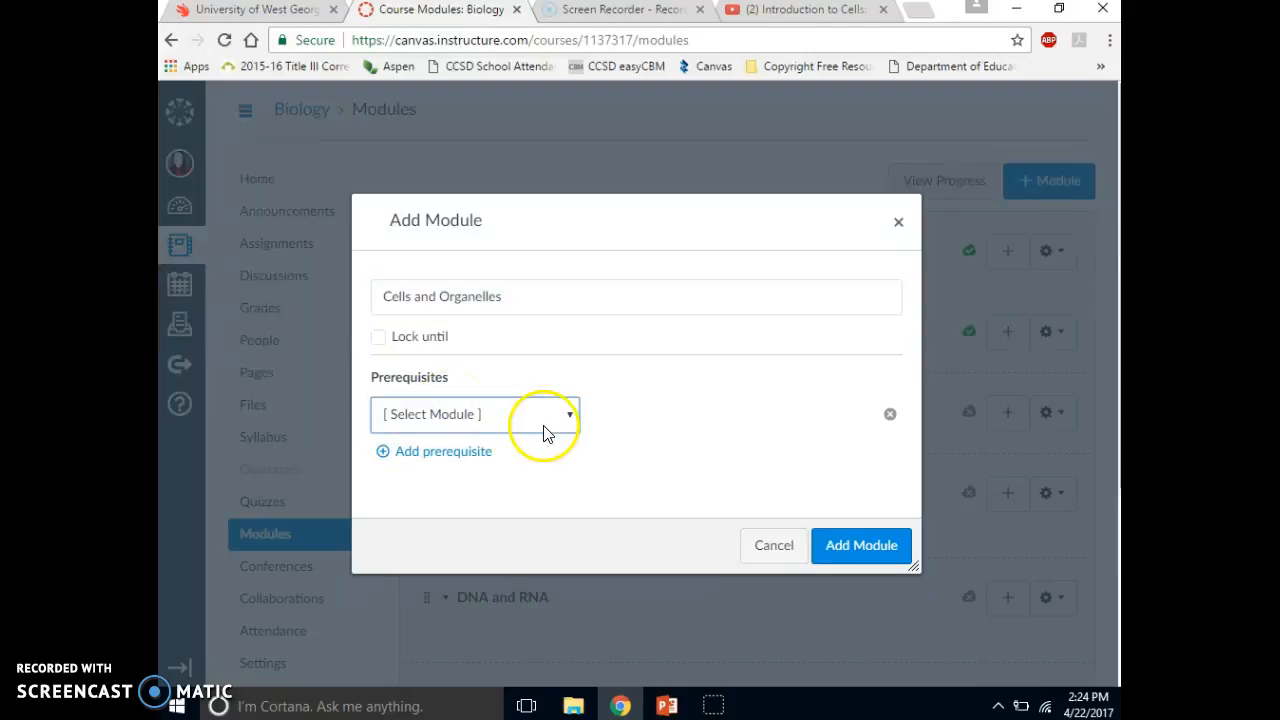
left_click(572, 415)
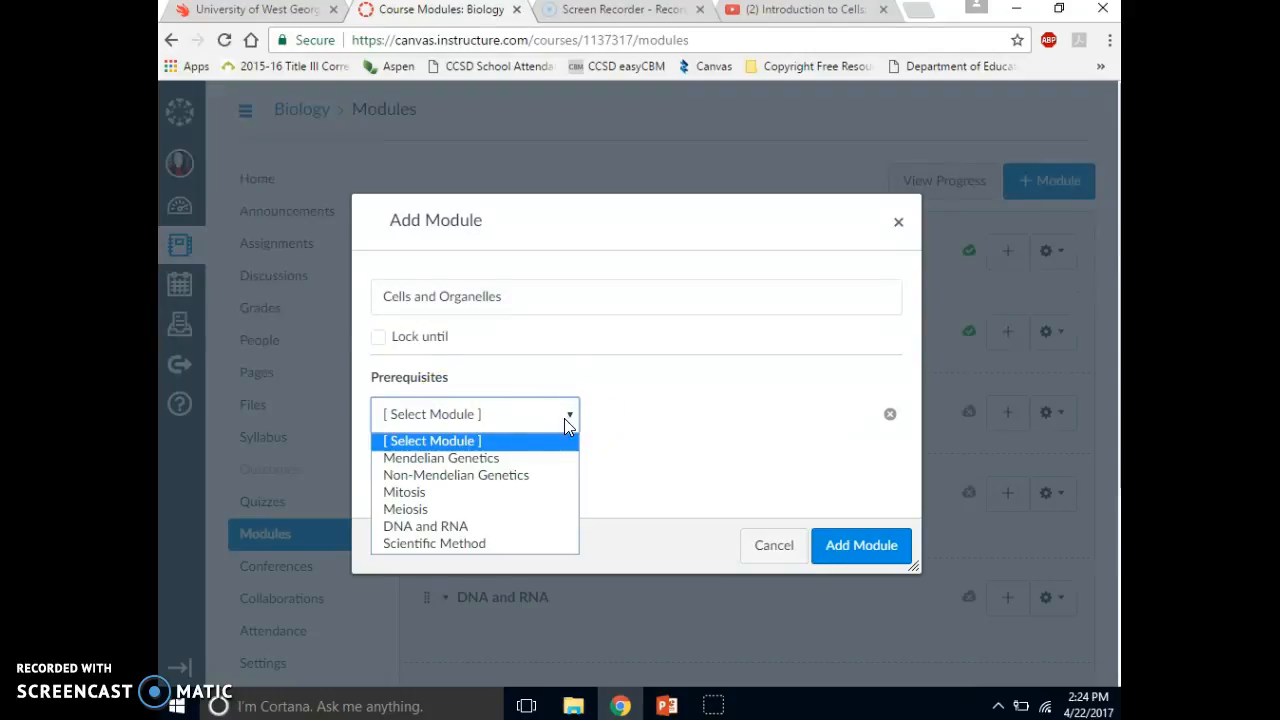
left_click(465, 542)
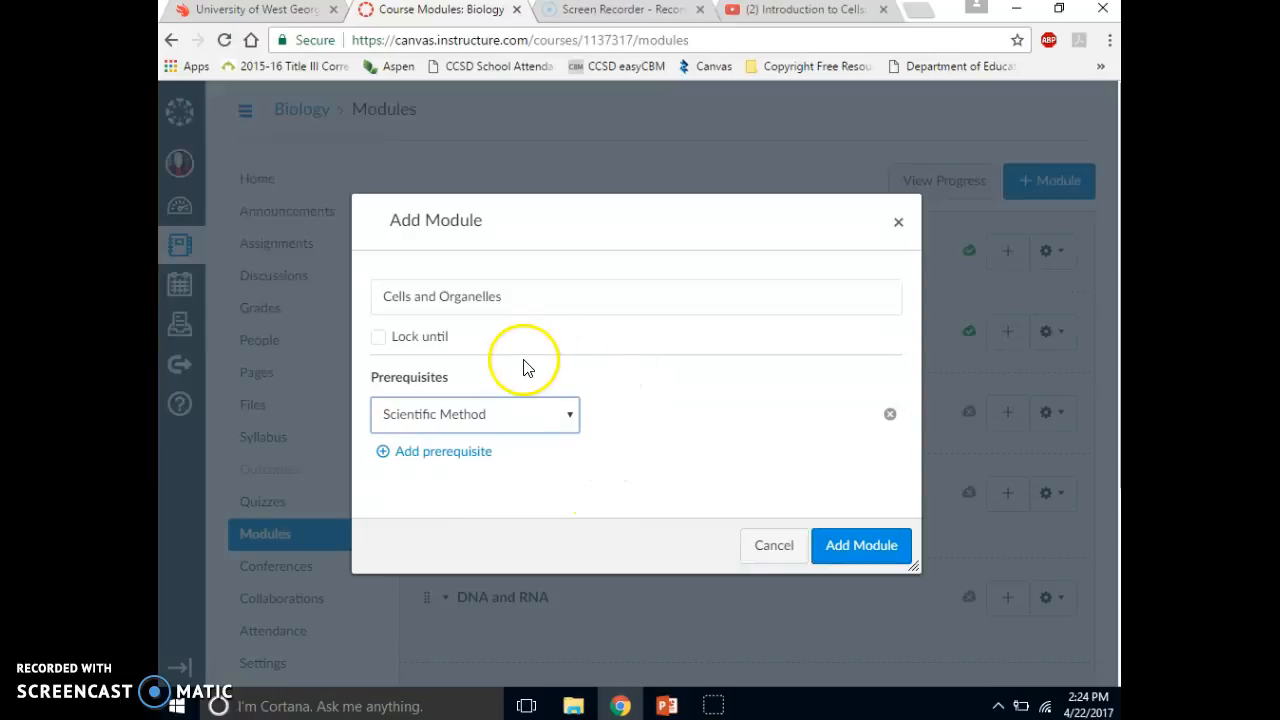
- Lock the new module until Aug 15, 2017 and add it to the course
left_click(379, 337)
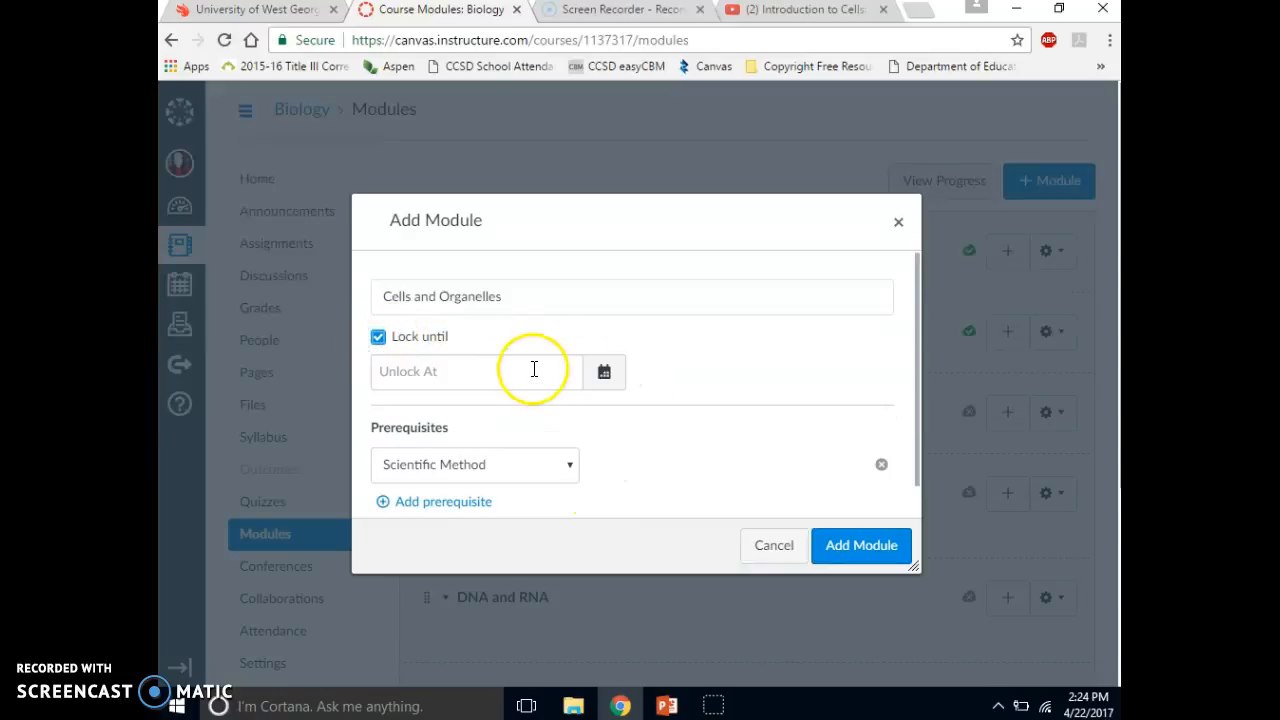
left_click(601, 371)
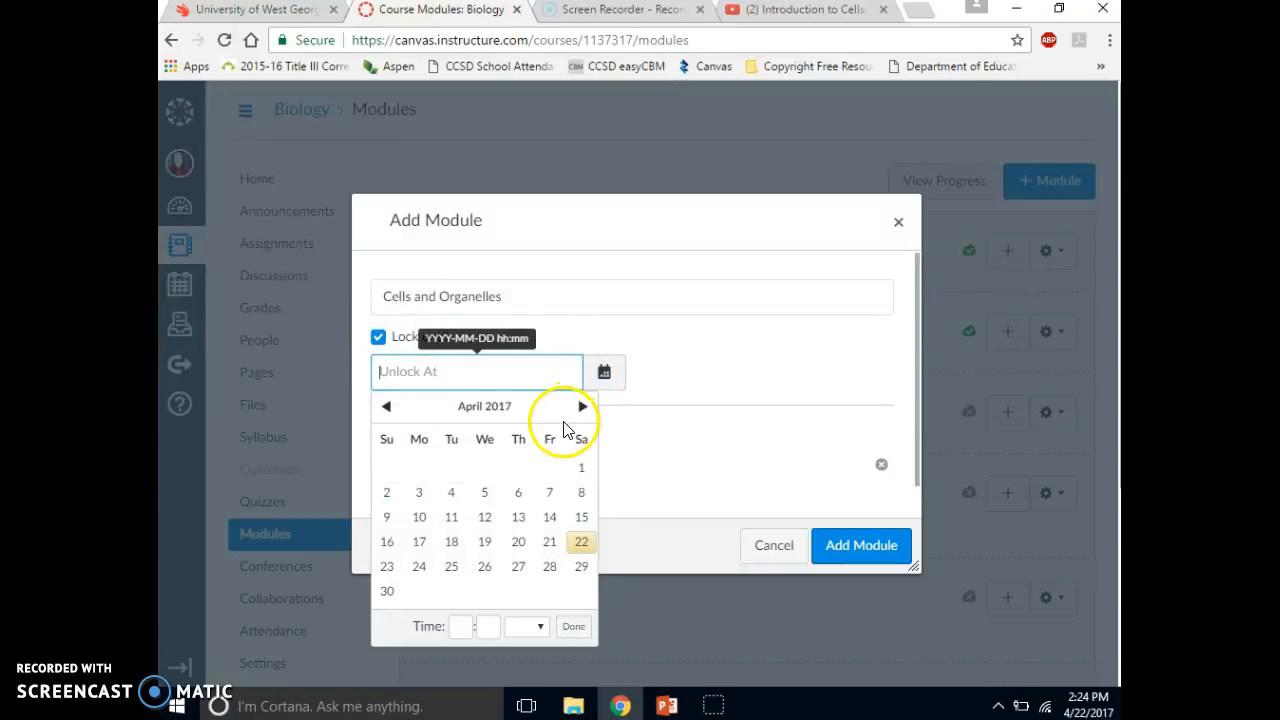
left_click(582, 406)
left_click(582, 406)
left_click(582, 406)
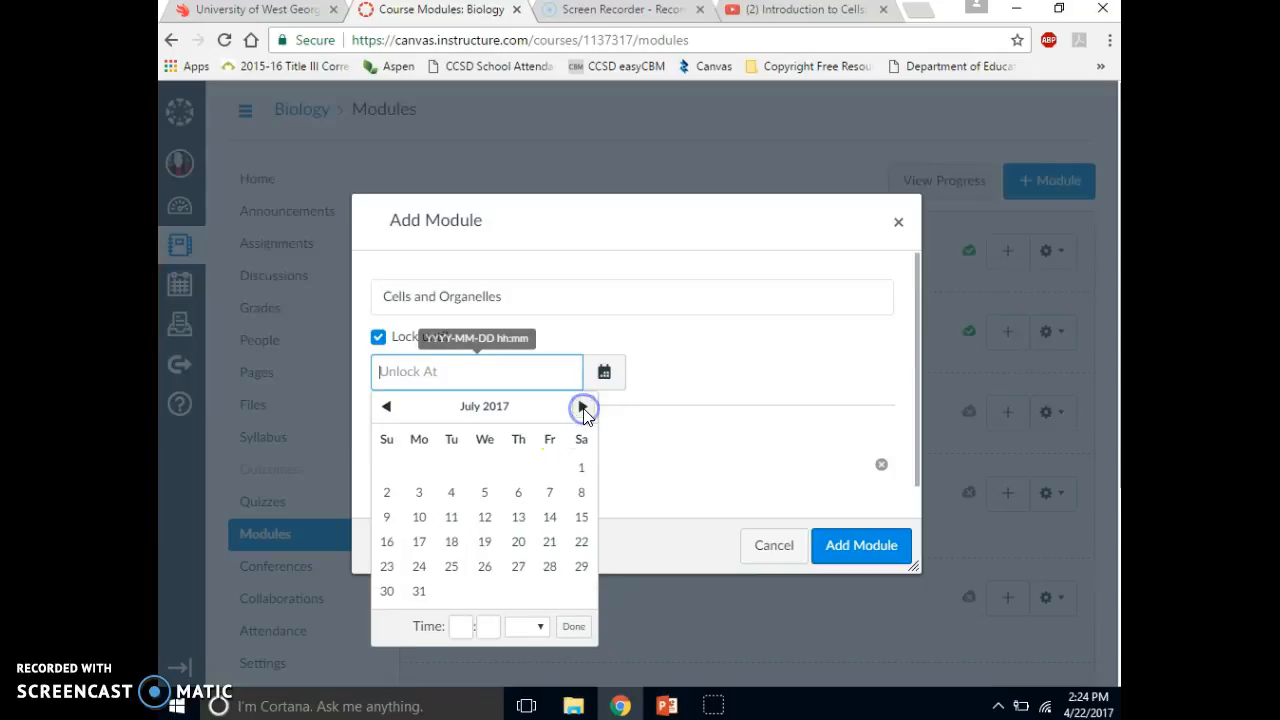
left_click(582, 406)
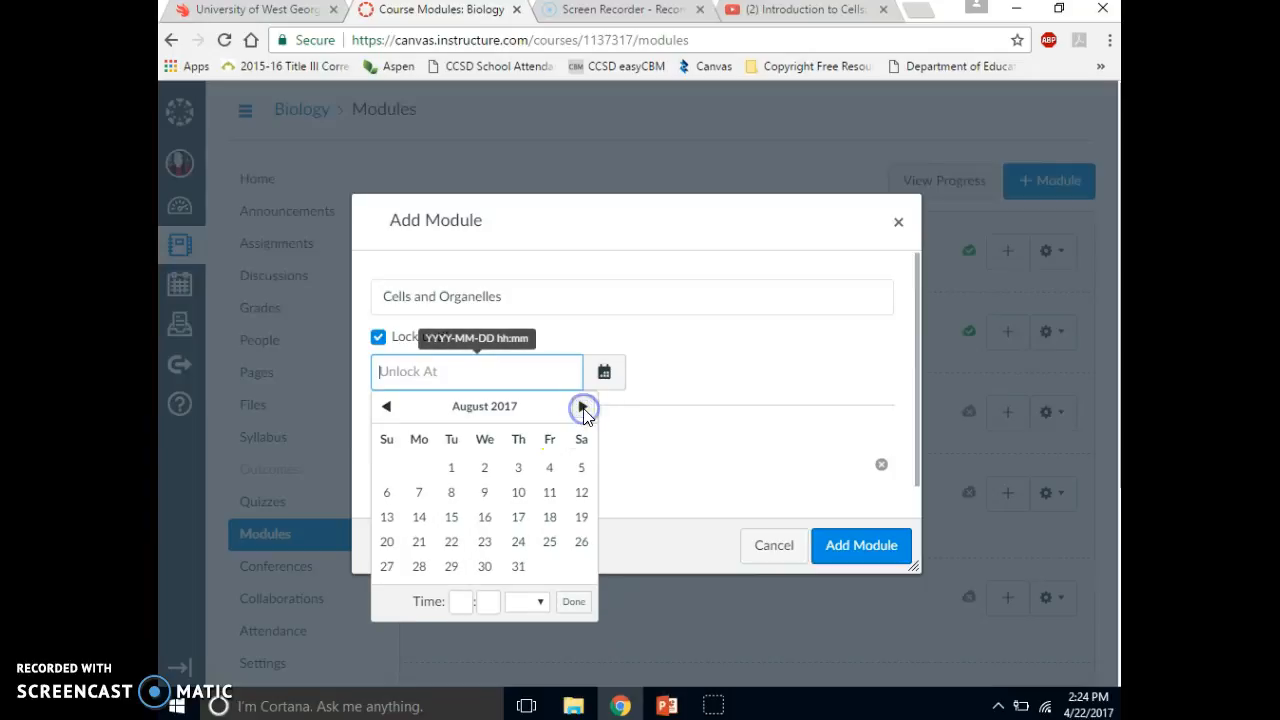
left_click(452, 518)
left_click(685, 510)
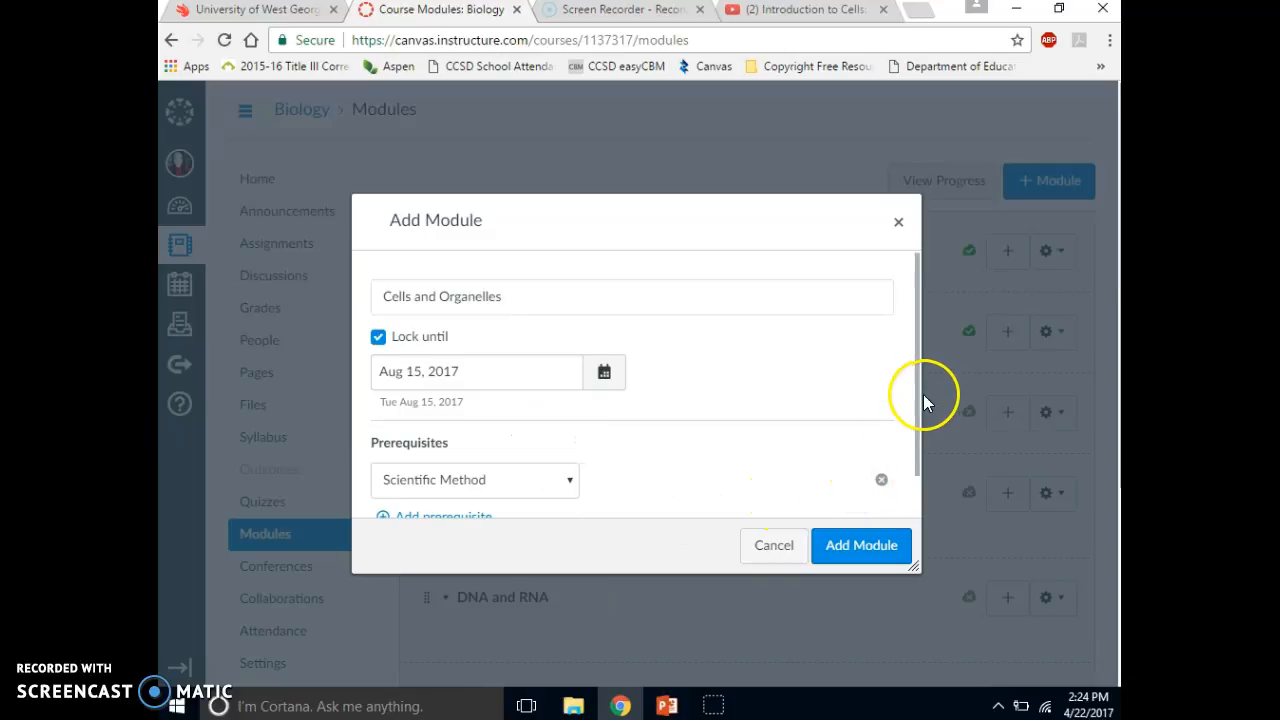
left_click_drag(917, 387, 915, 433)
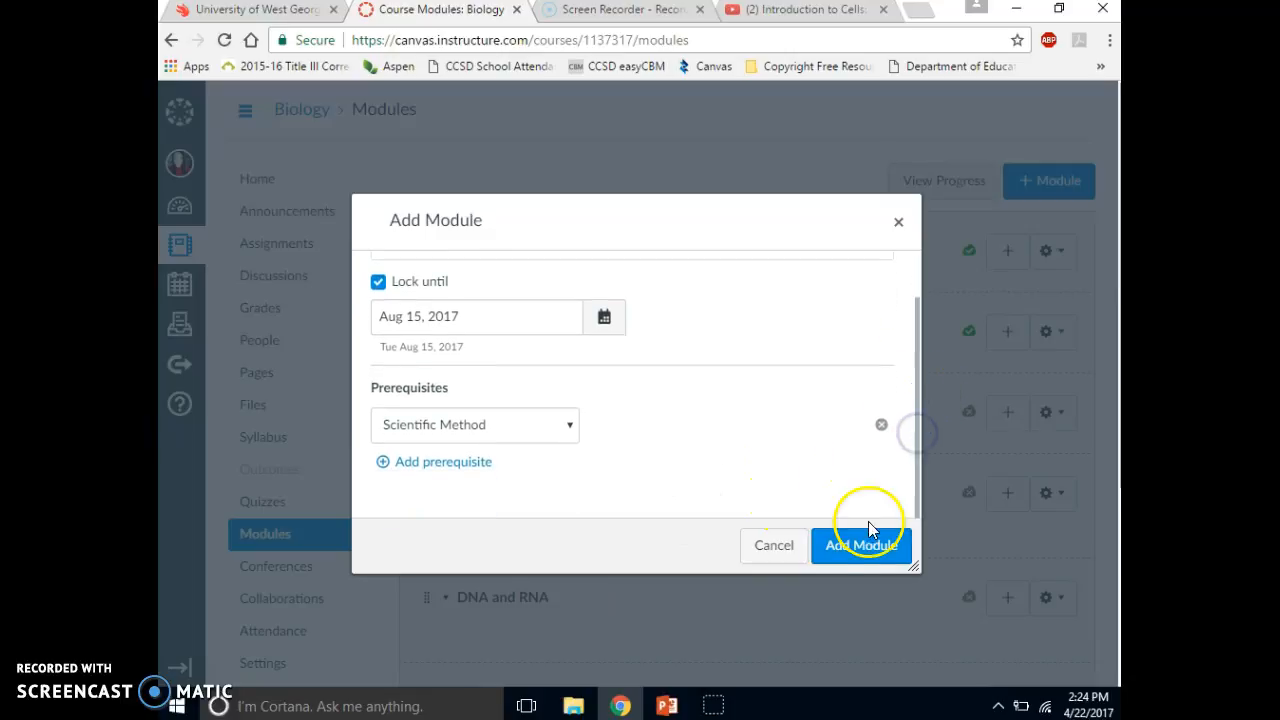
left_click(866, 548)
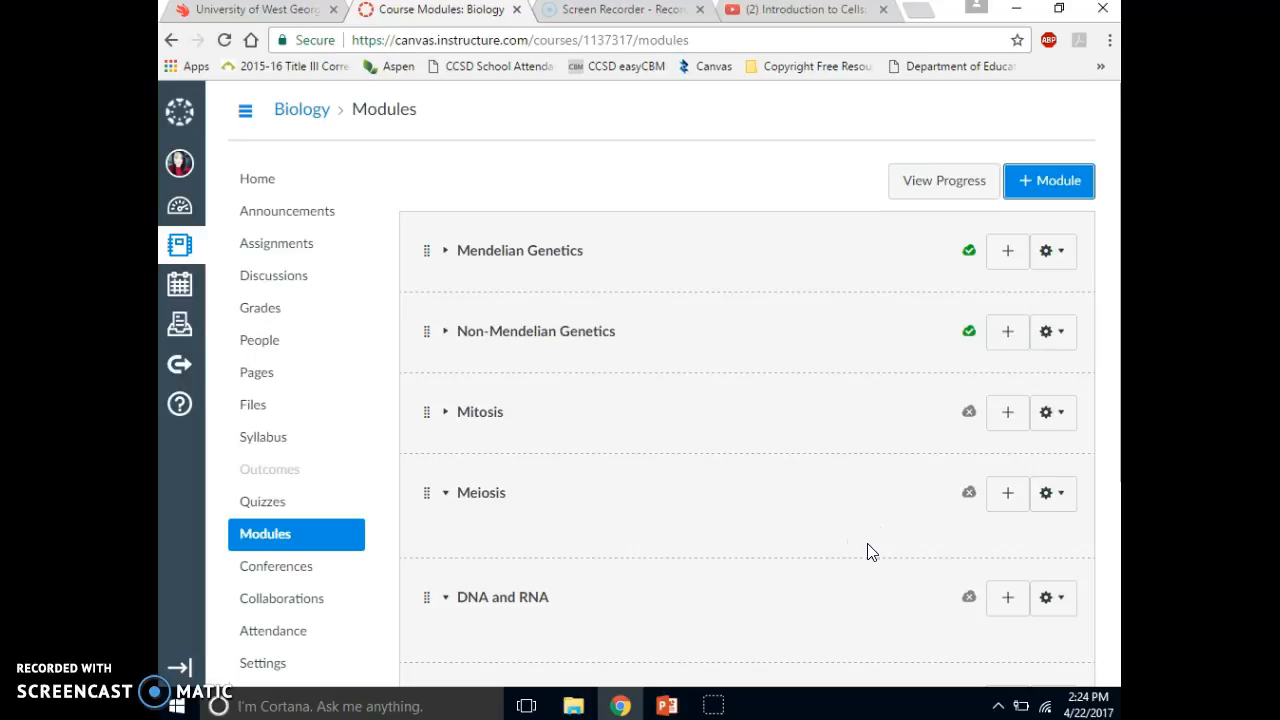
- Locate the Cells and Organelles module in the module list and check its prerequisite and unlock date
left_click(1106, 500)
key("Tab")
key("Tab")
key("Tab")
key("Tab")
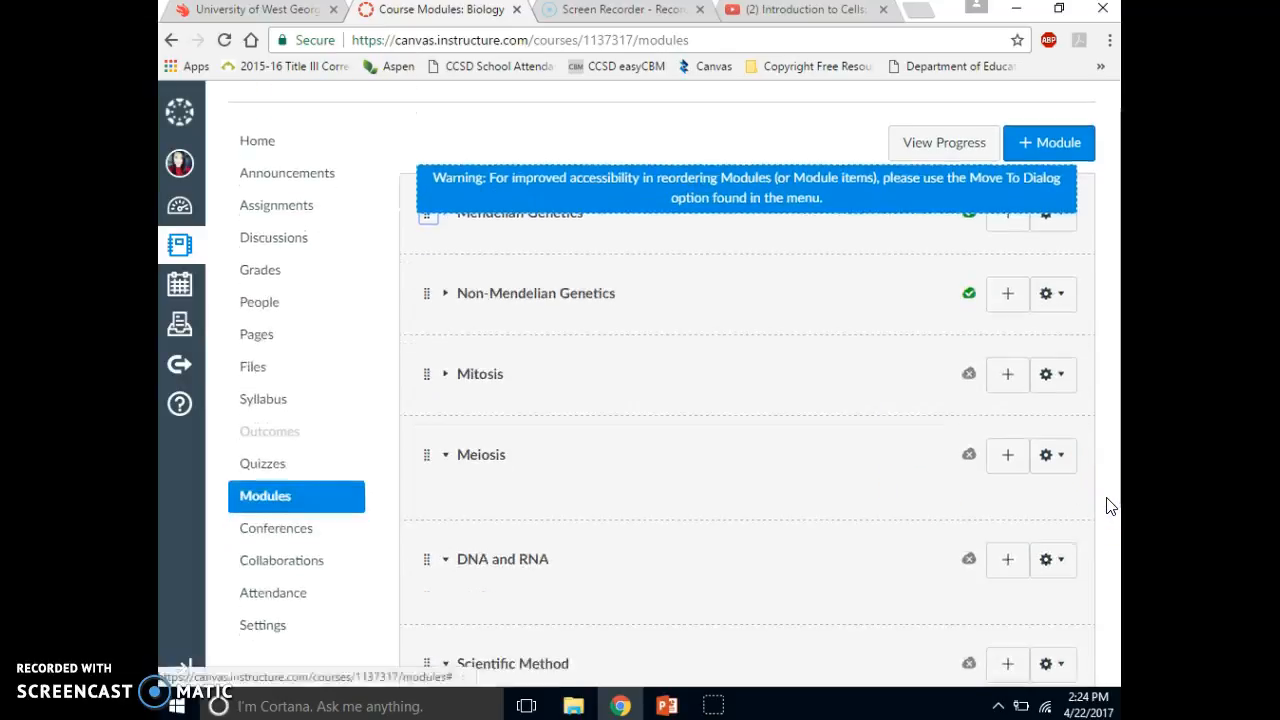
key("Tab")
key("Tab")
key("Tab")
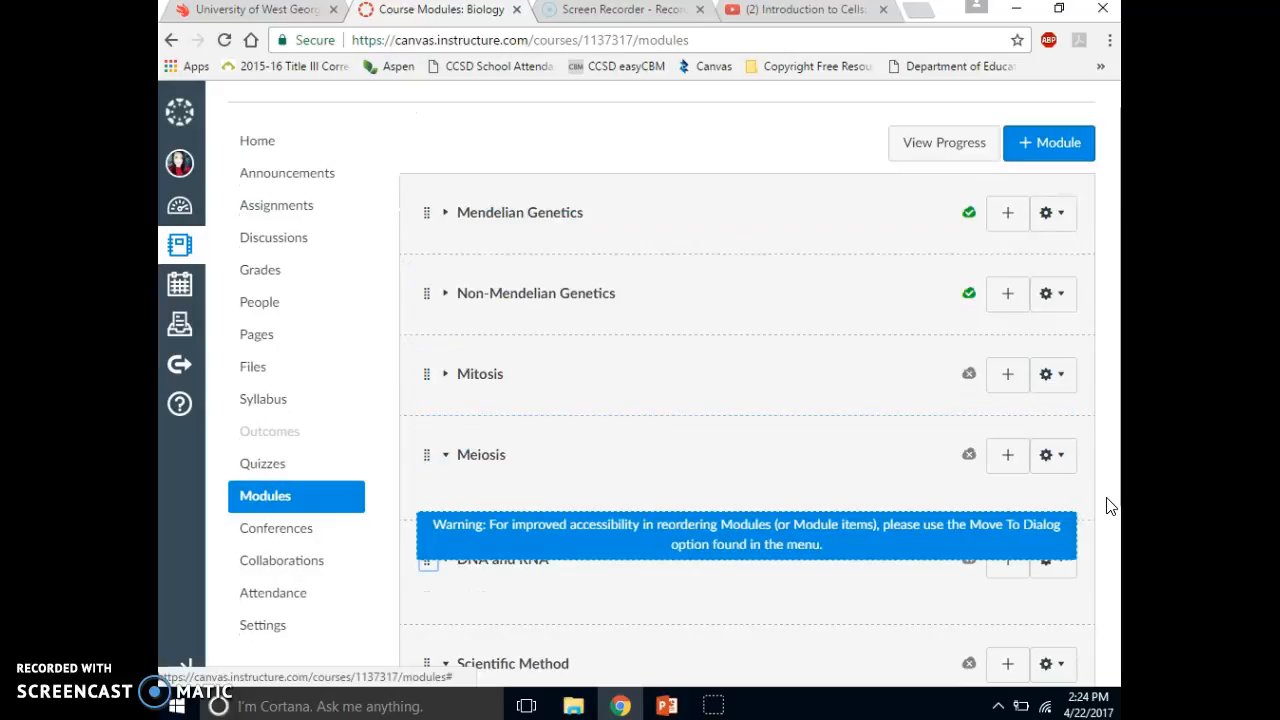
left_click(1003, 523)
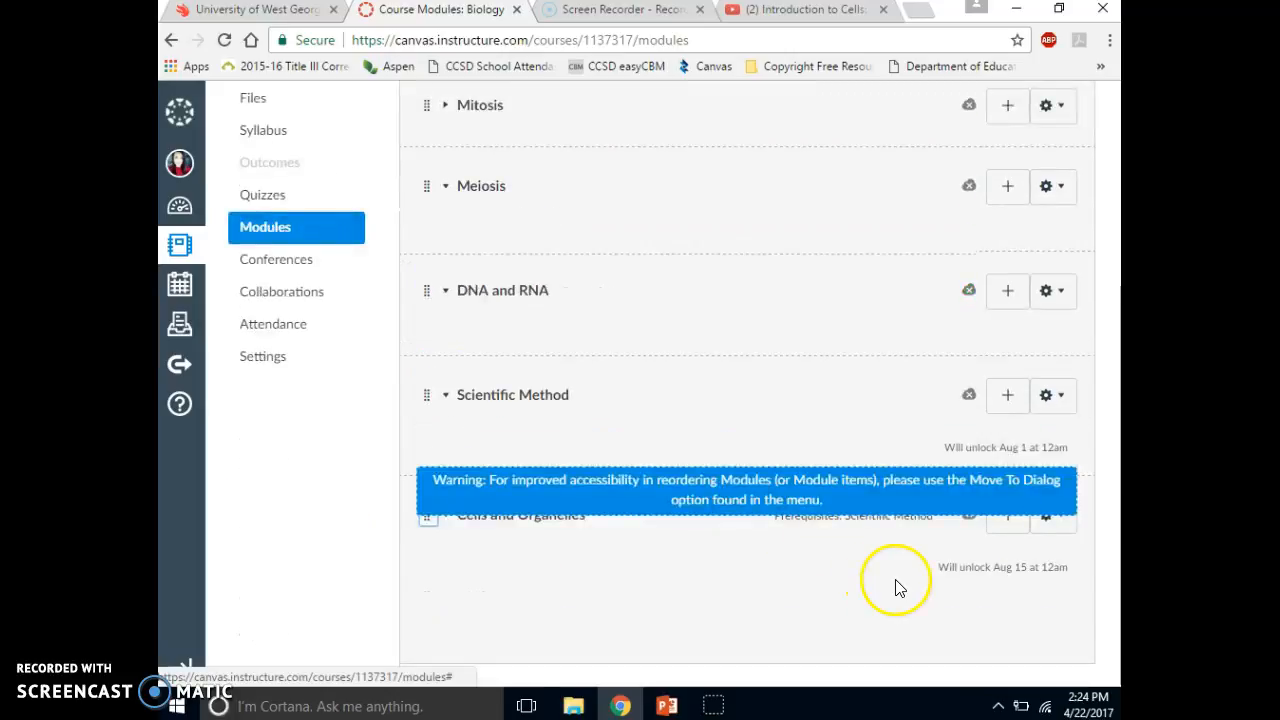
left_click(1100, 608)
left_click(1014, 541)
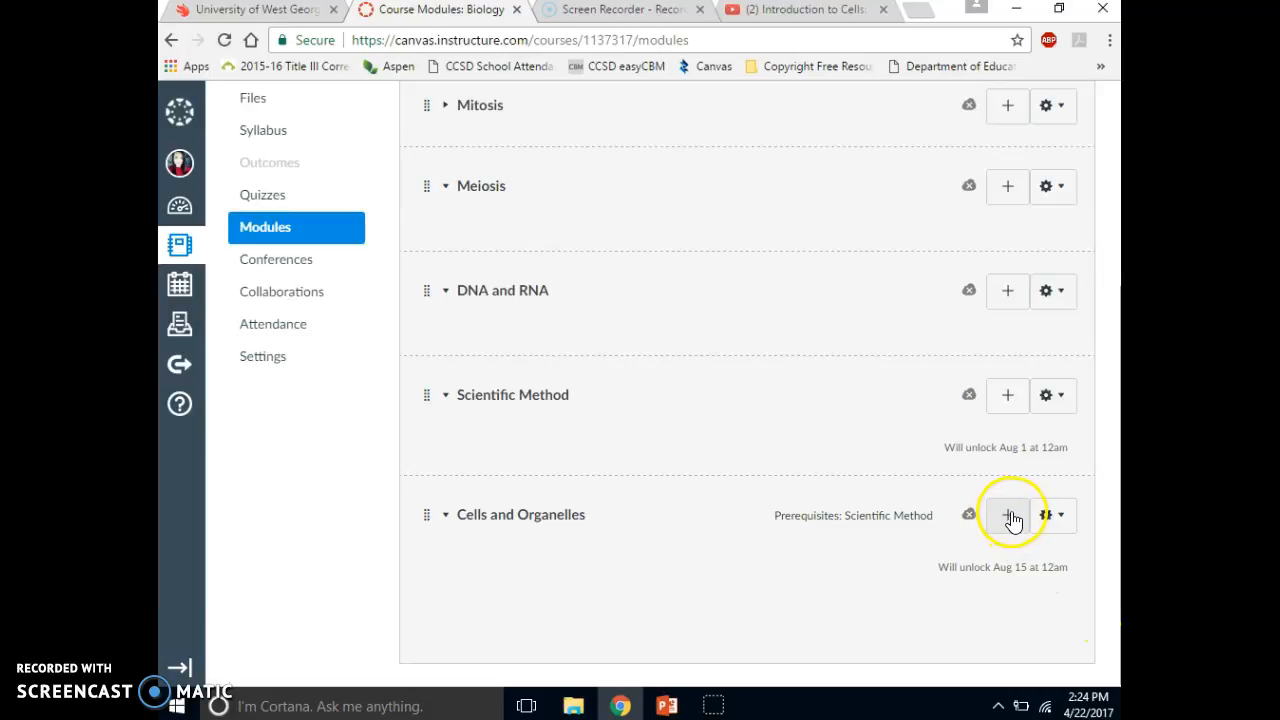
- Add the content page "Cellular Structure and Function-Start Here!" to the Cells and Organelles module without indentation
left_click(1009, 516)
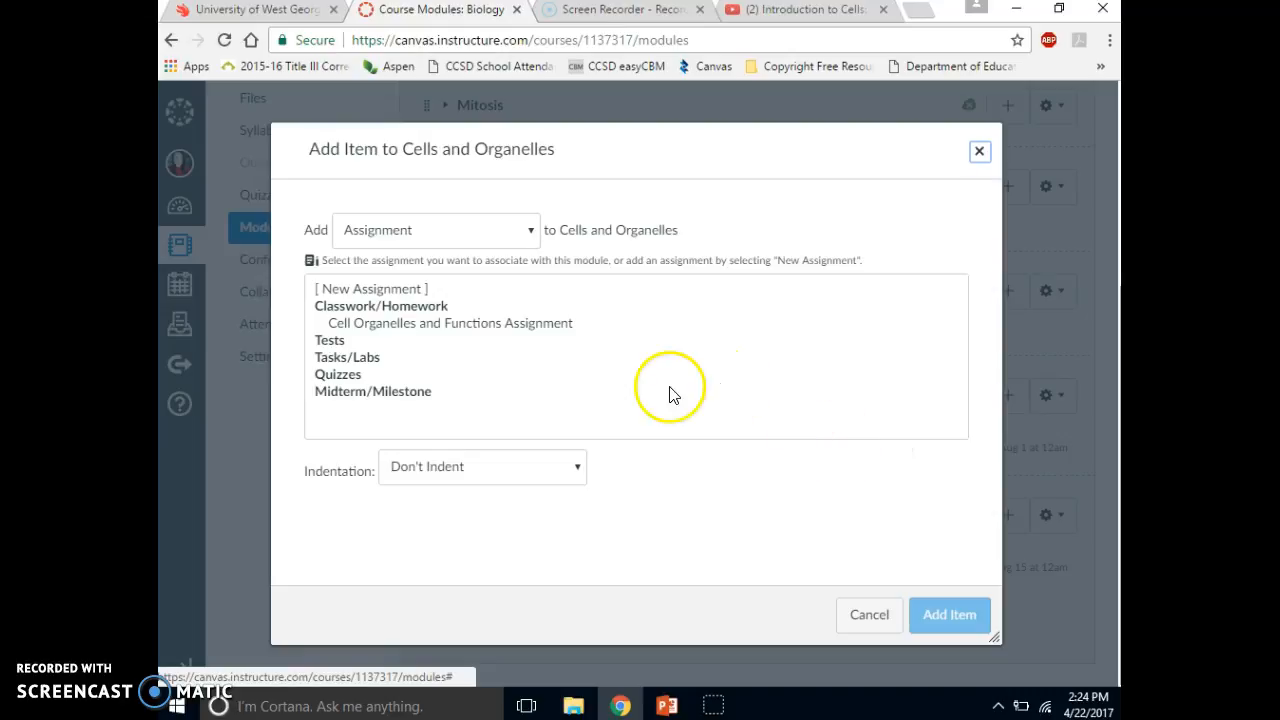
left_click(533, 231)
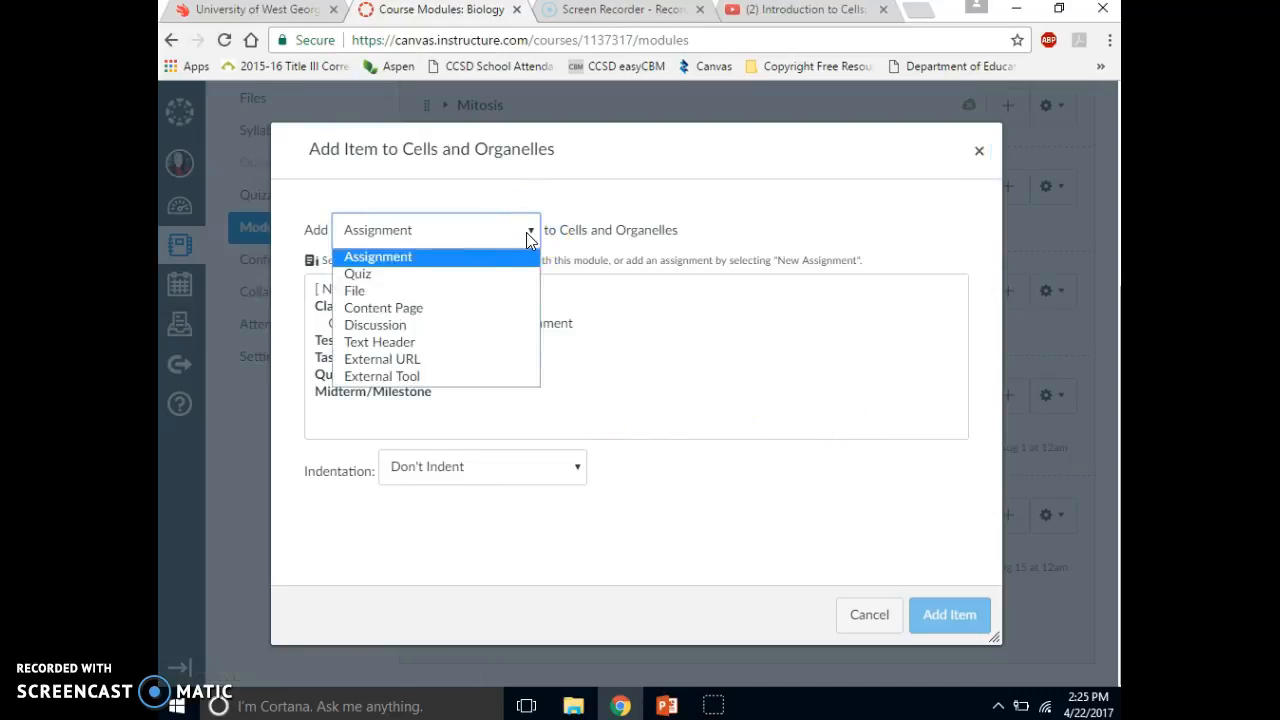
left_click(460, 308)
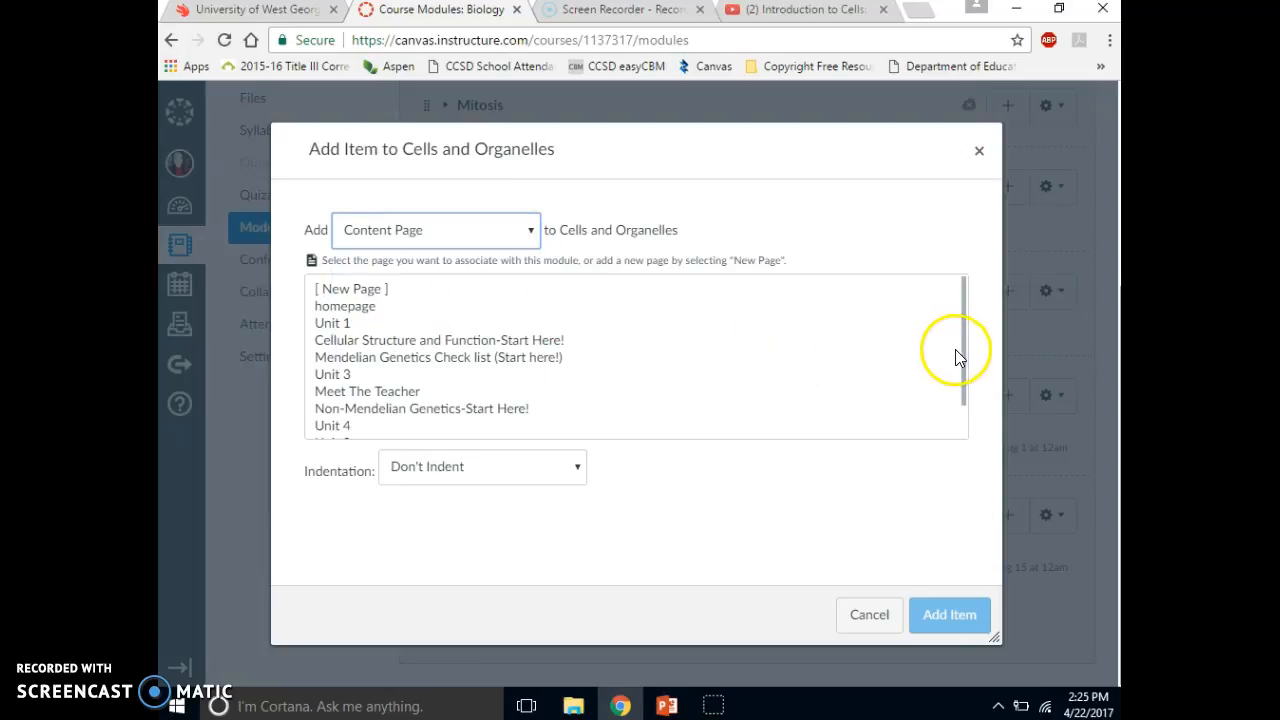
mouse_move(965, 342)
left_mouse_down()
mouse_move(965, 378)
mouse_move(963, 366)
left_mouse_up()
left_click(533, 303)
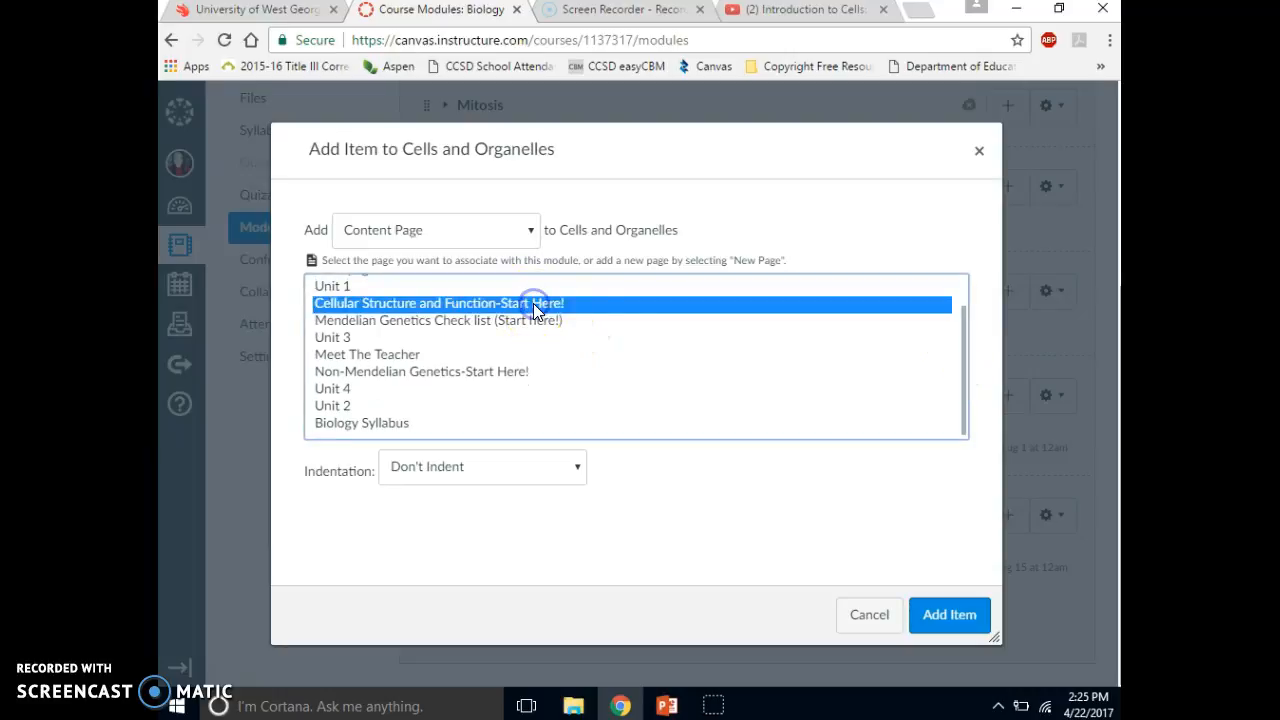
left_click(949, 614)
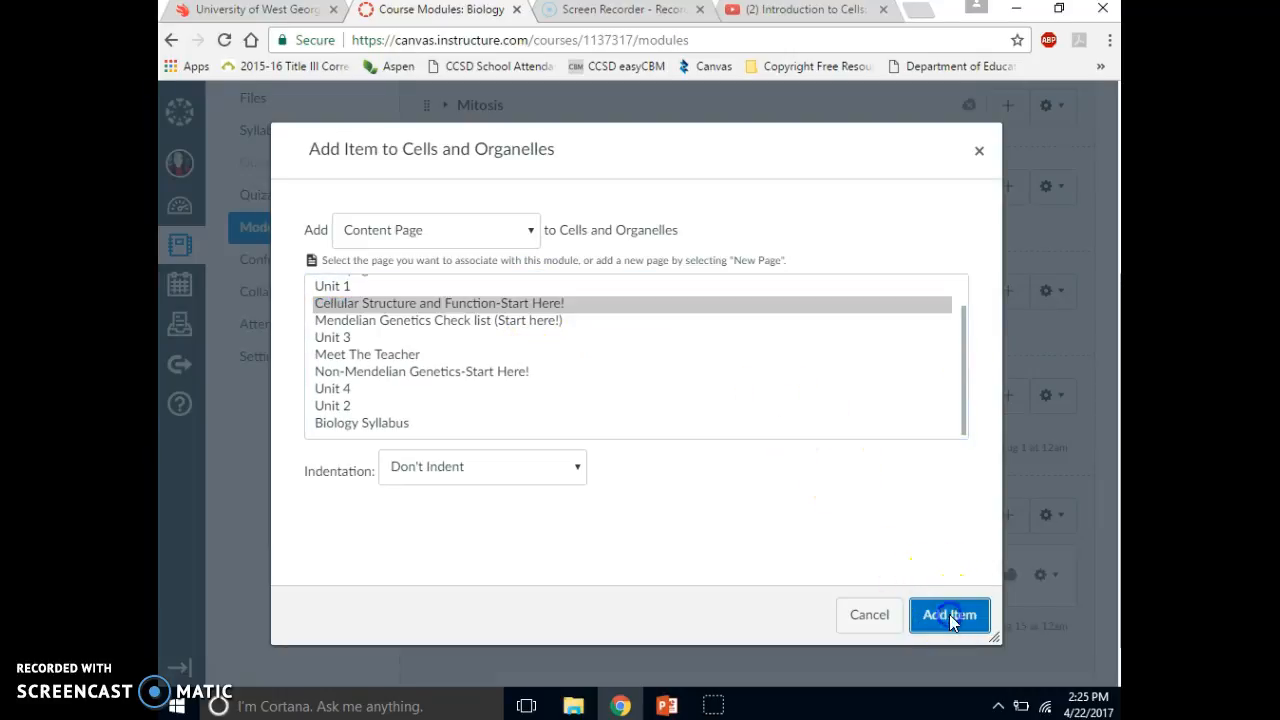
- Add all eight files from the Unit 1 folder, AnimalCellModel.pdf through Pro Eu Amoeba sisters 2017.pdf, to the Cells and Organelles module without indentation
left_click(1010, 517)
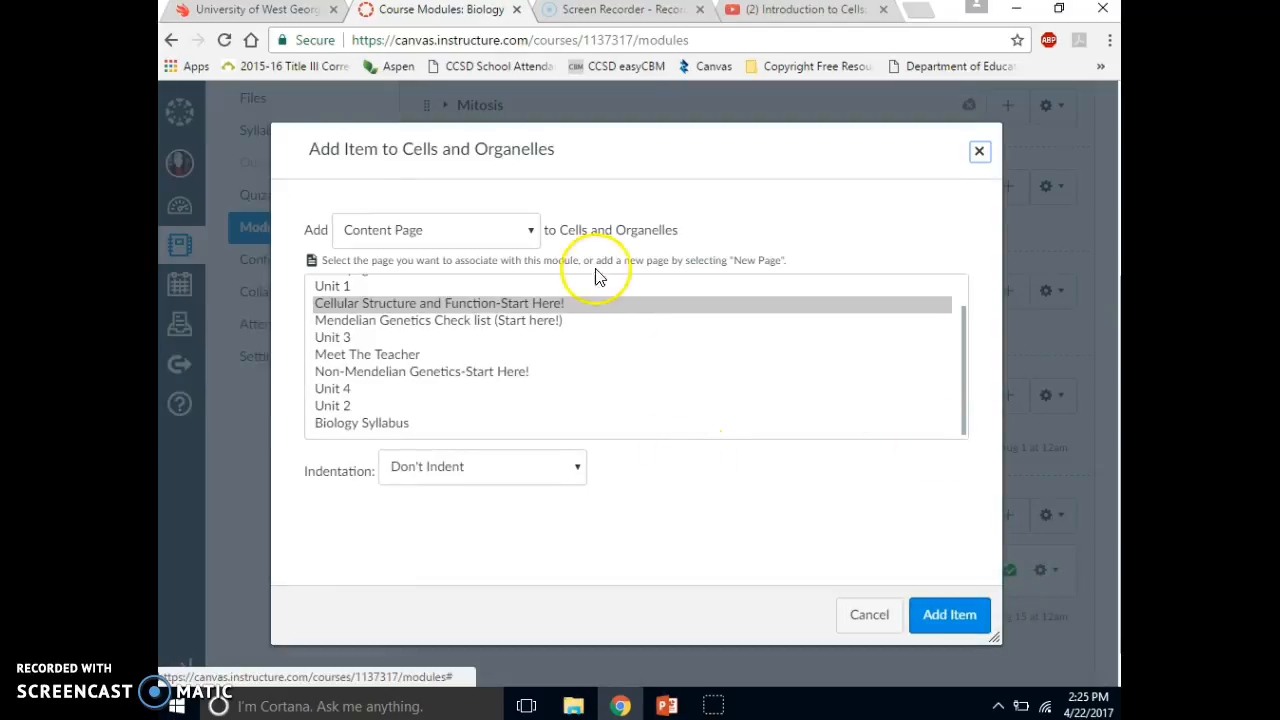
left_click(533, 232)
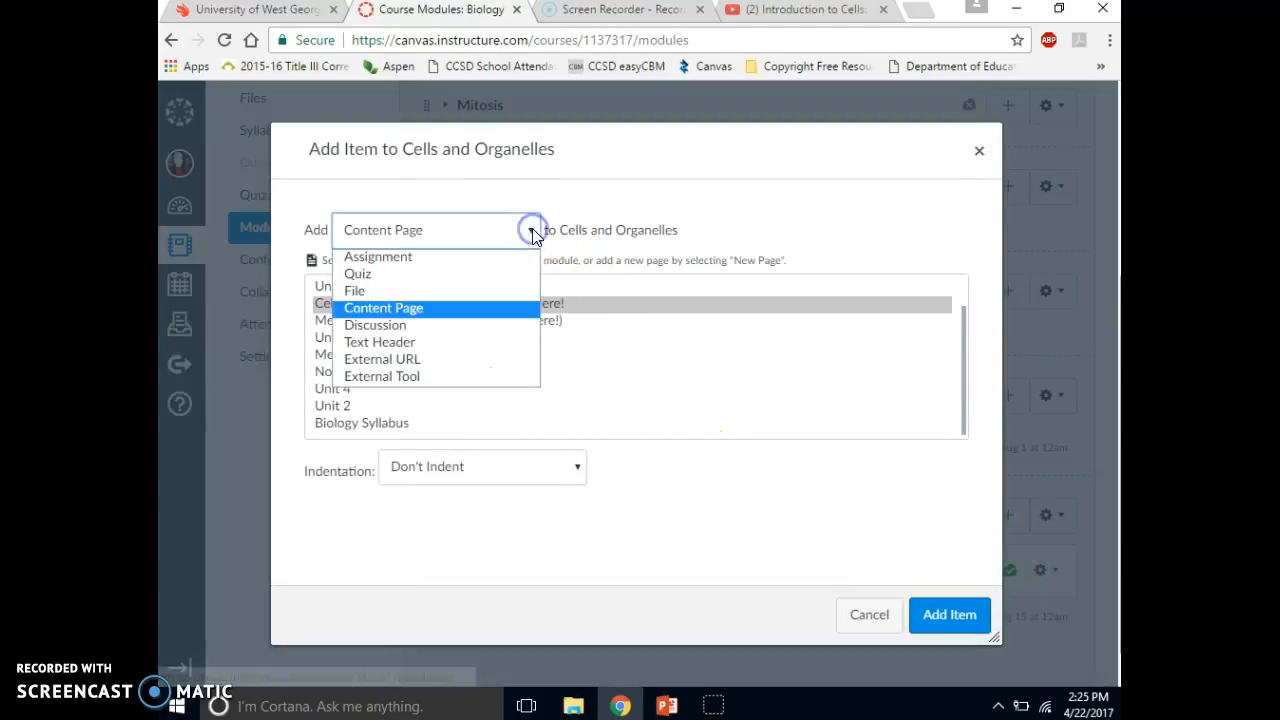
left_click(461, 294)
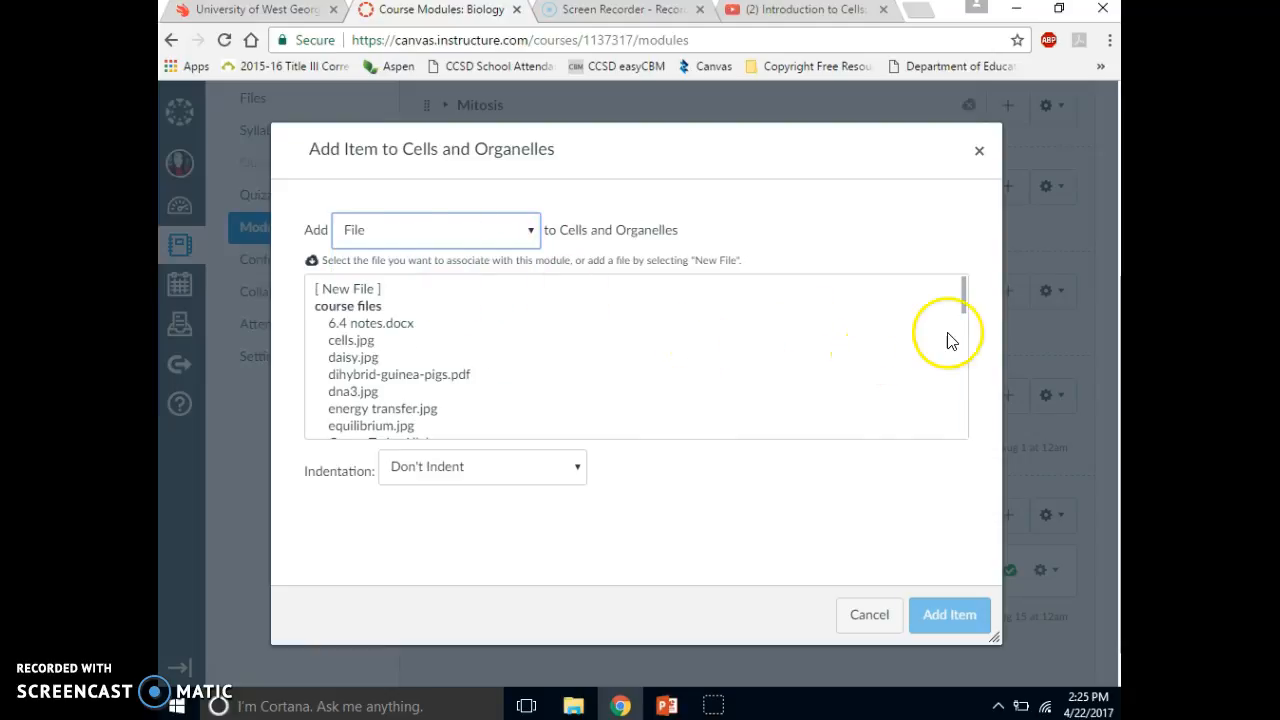
left_click_drag(963, 308, 957, 437)
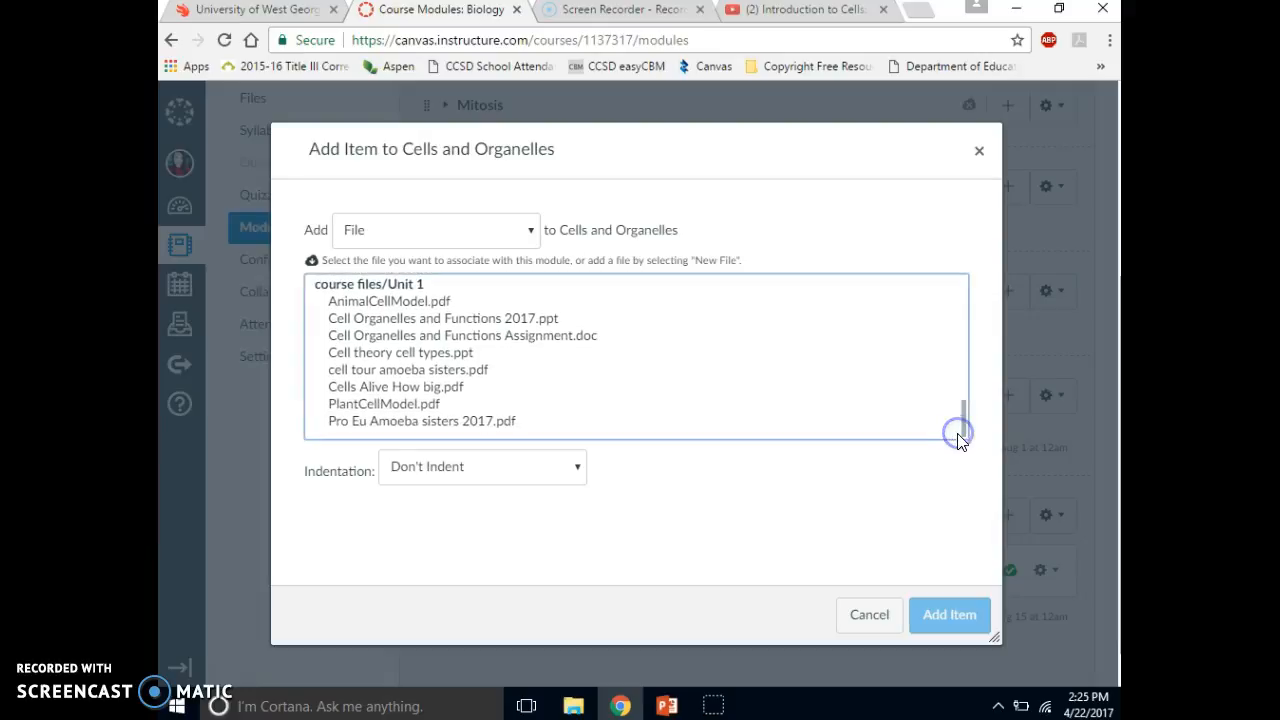
left_click(407, 303)
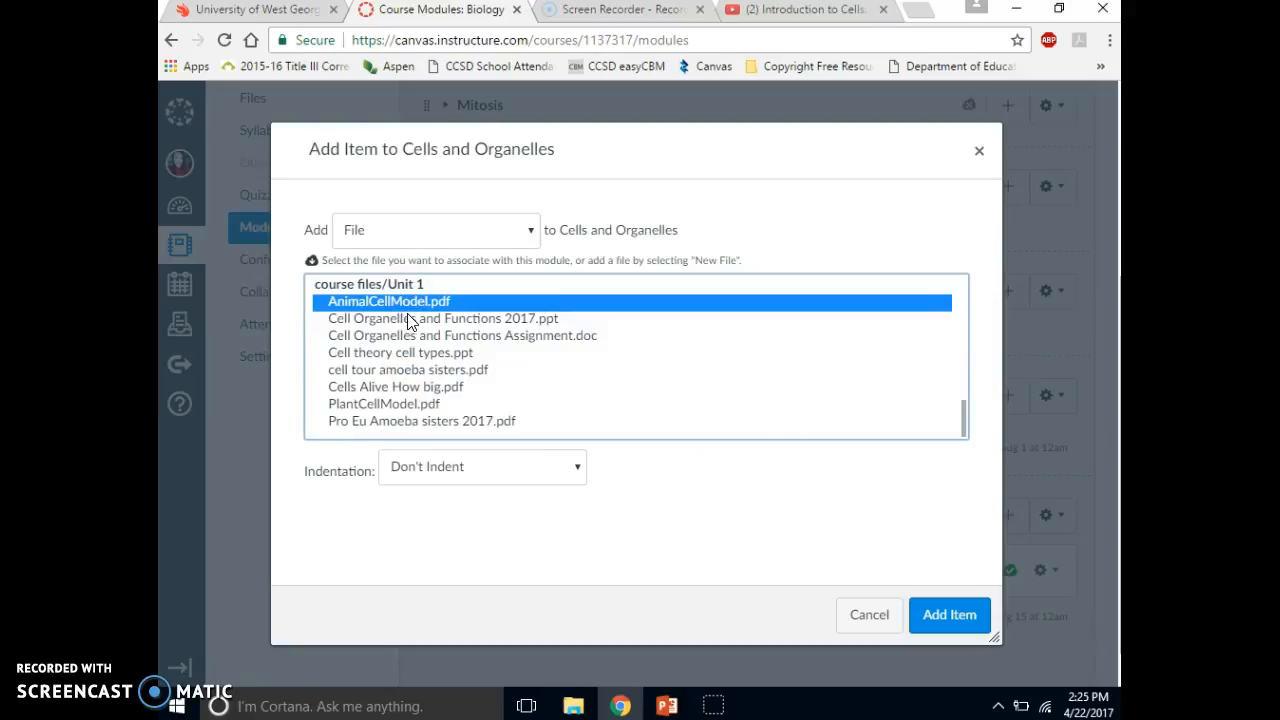
left_click(407, 318, "ctrl")
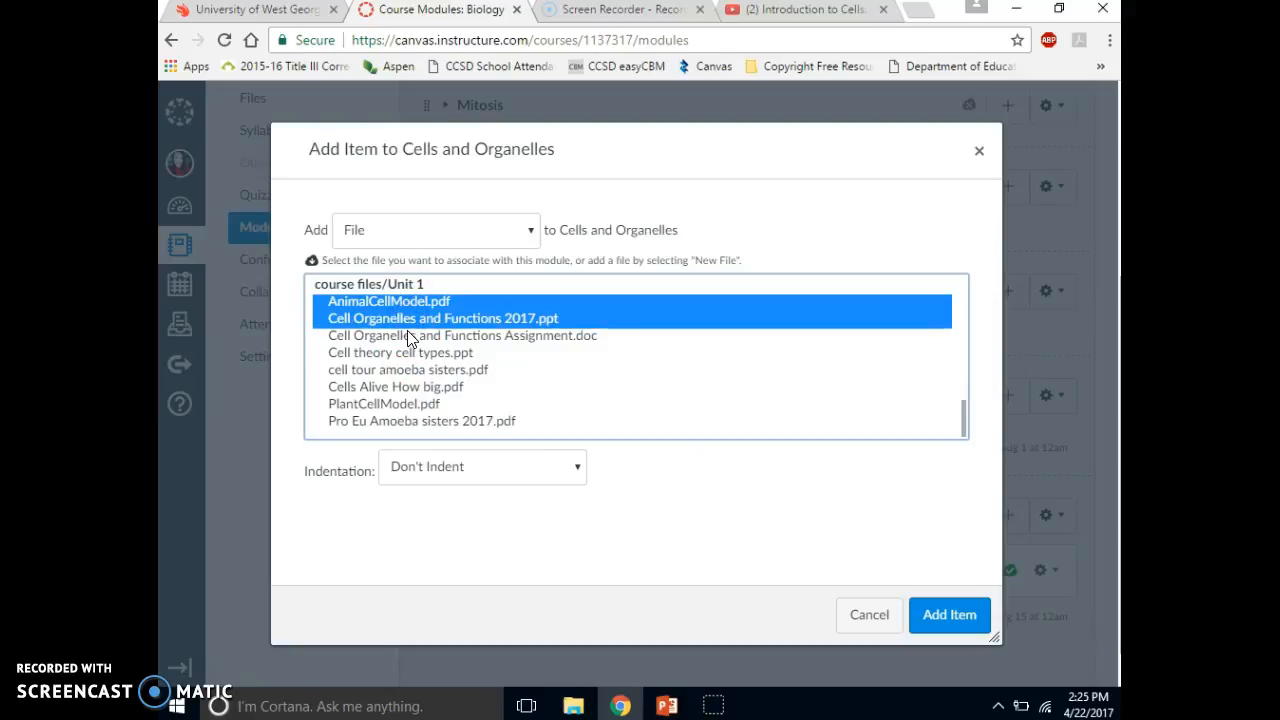
left_click(407, 335, "ctrl")
left_click(405, 353, "ctrl")
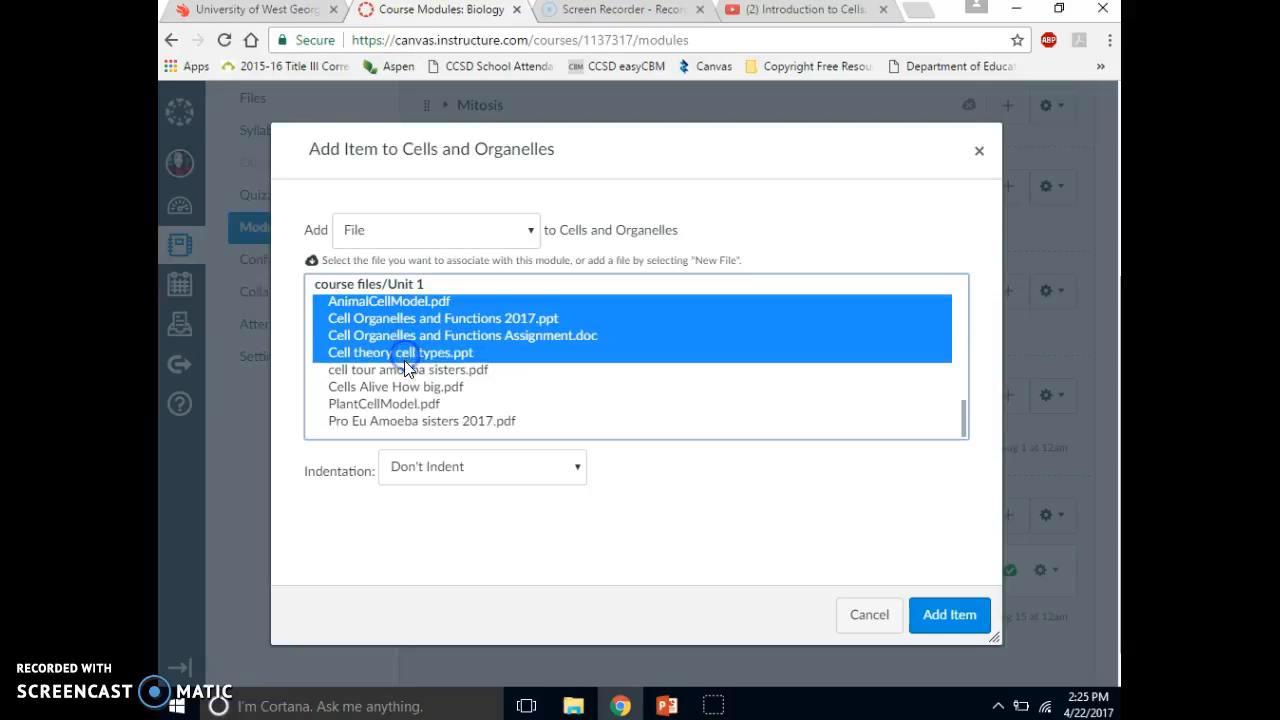
left_click(404, 370, "ctrl")
left_click(403, 386, "ctrl")
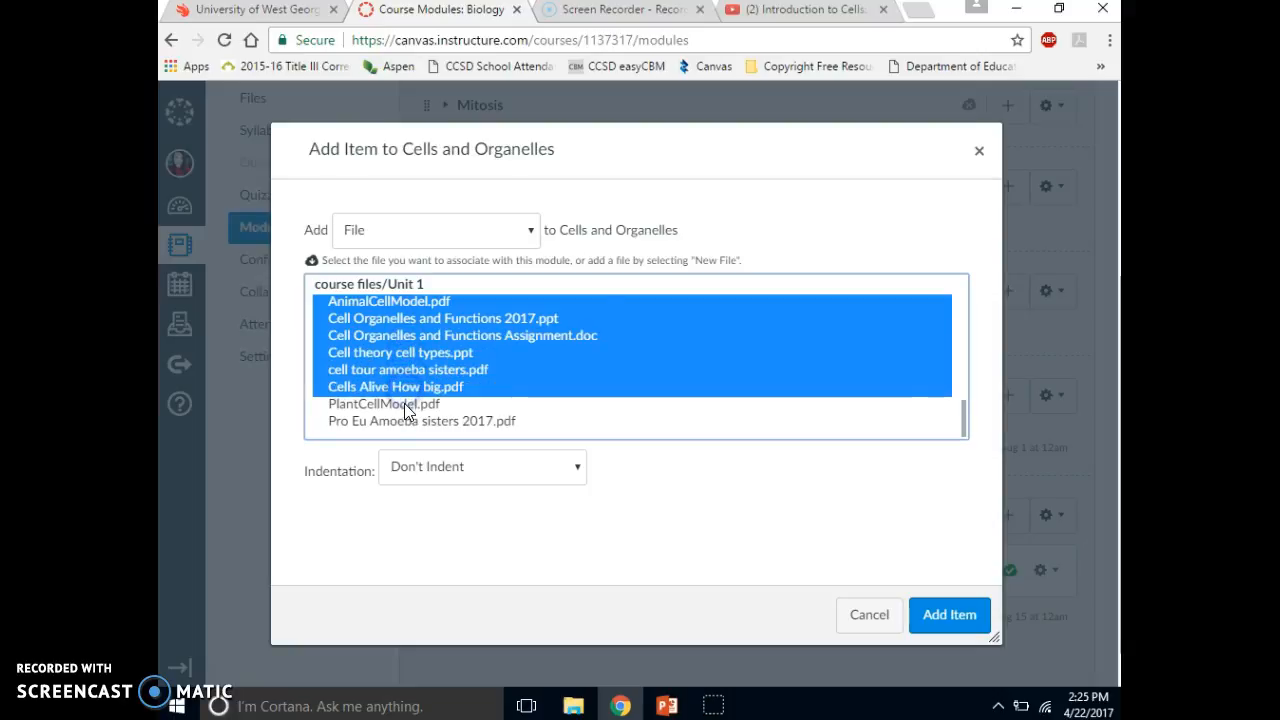
left_click(404, 403, "ctrl")
left_click(410, 421, "ctrl")
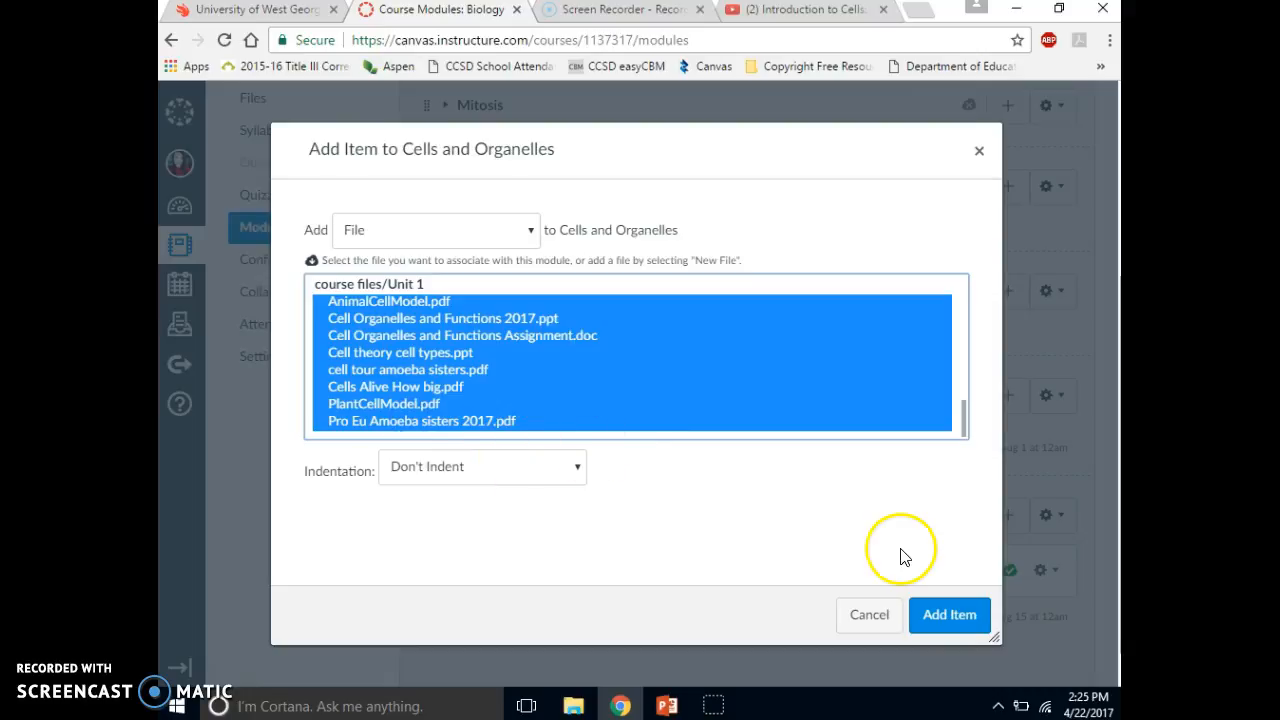
left_click(950, 615)
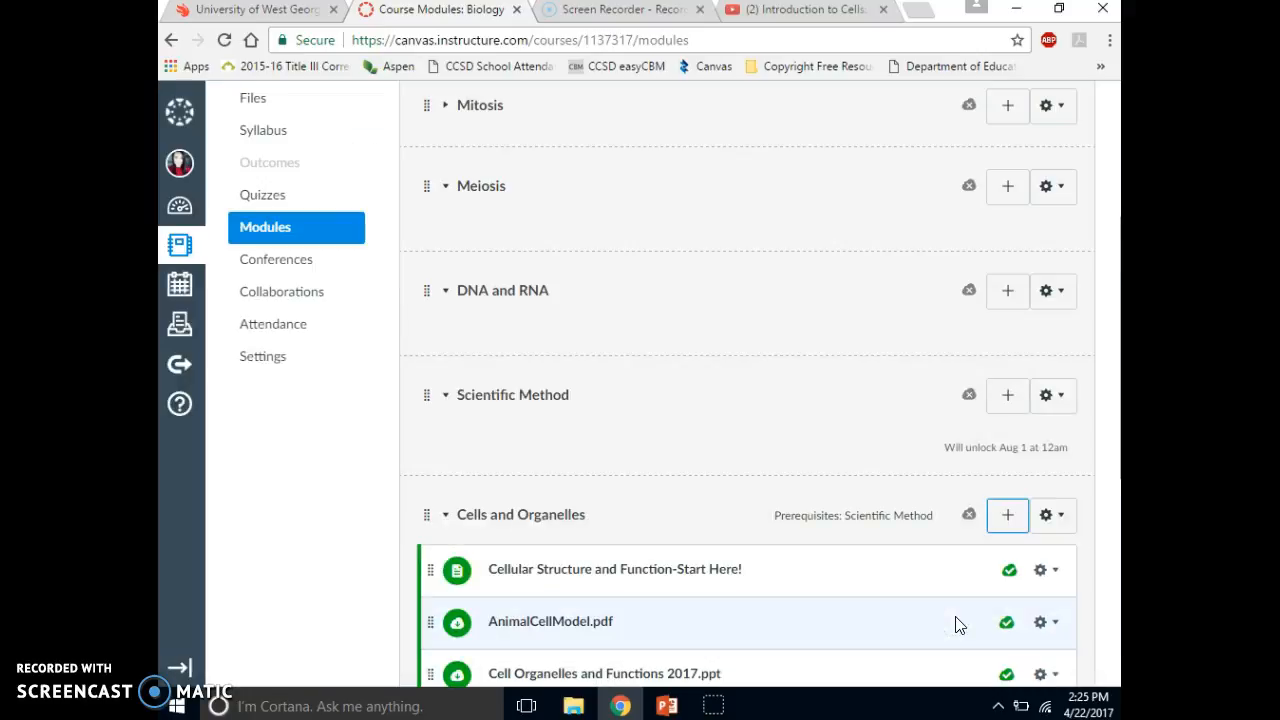
- Add the existing assignment "Cell Organelles and Functions Assignment" to the Cells and Organelles module without indentation
left_click(1108, 425)
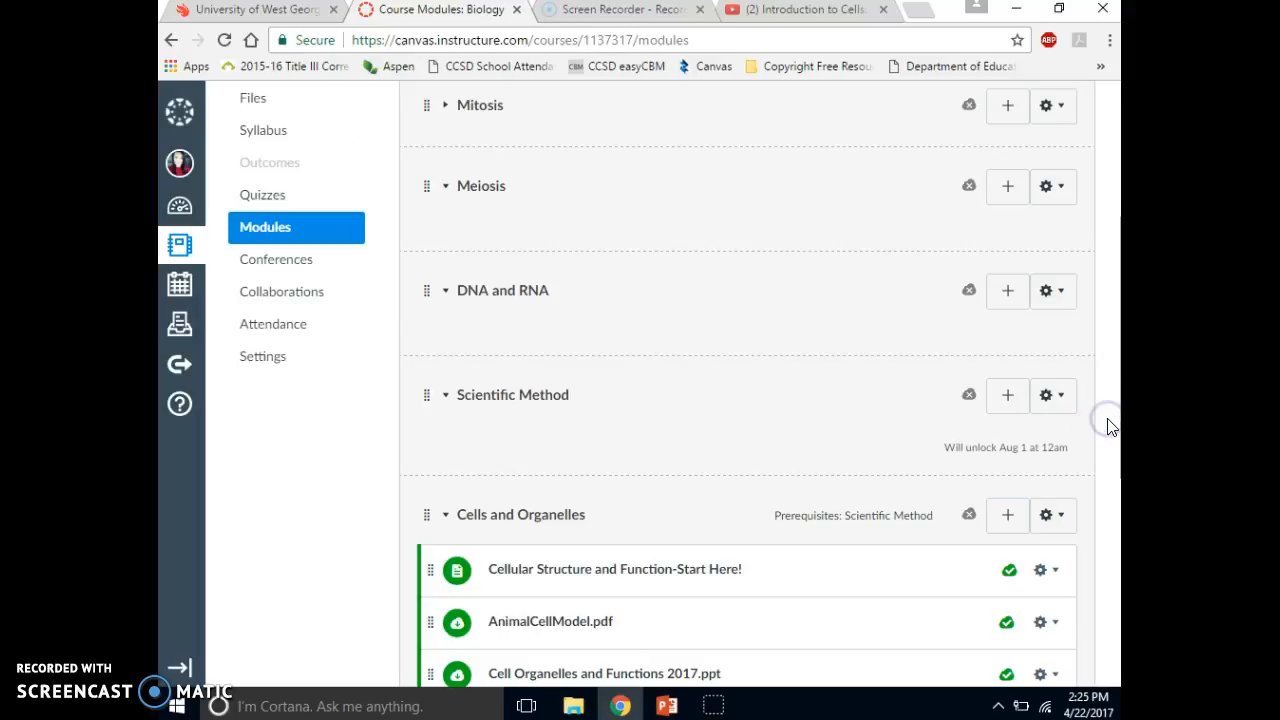
key("Tab")
key("Tab")
key("Tab")
key("Tab")
key("Tab")
key("Tab")
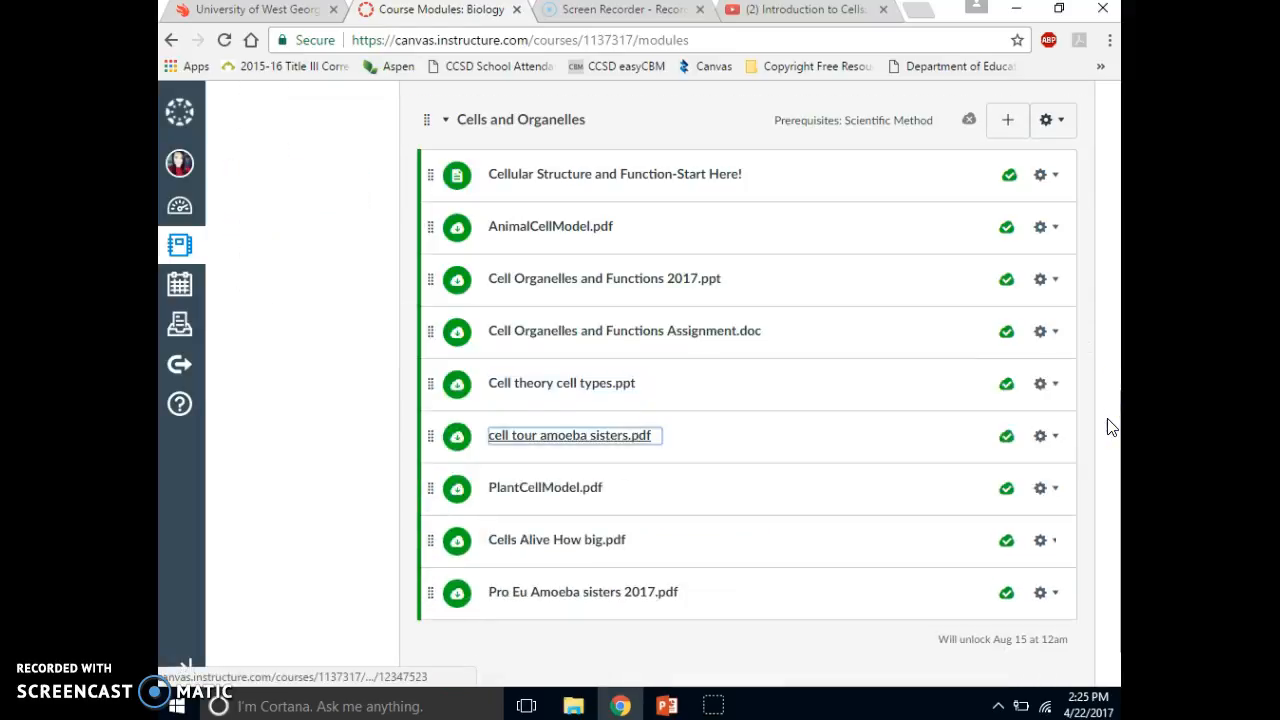
key("shift+Tab")
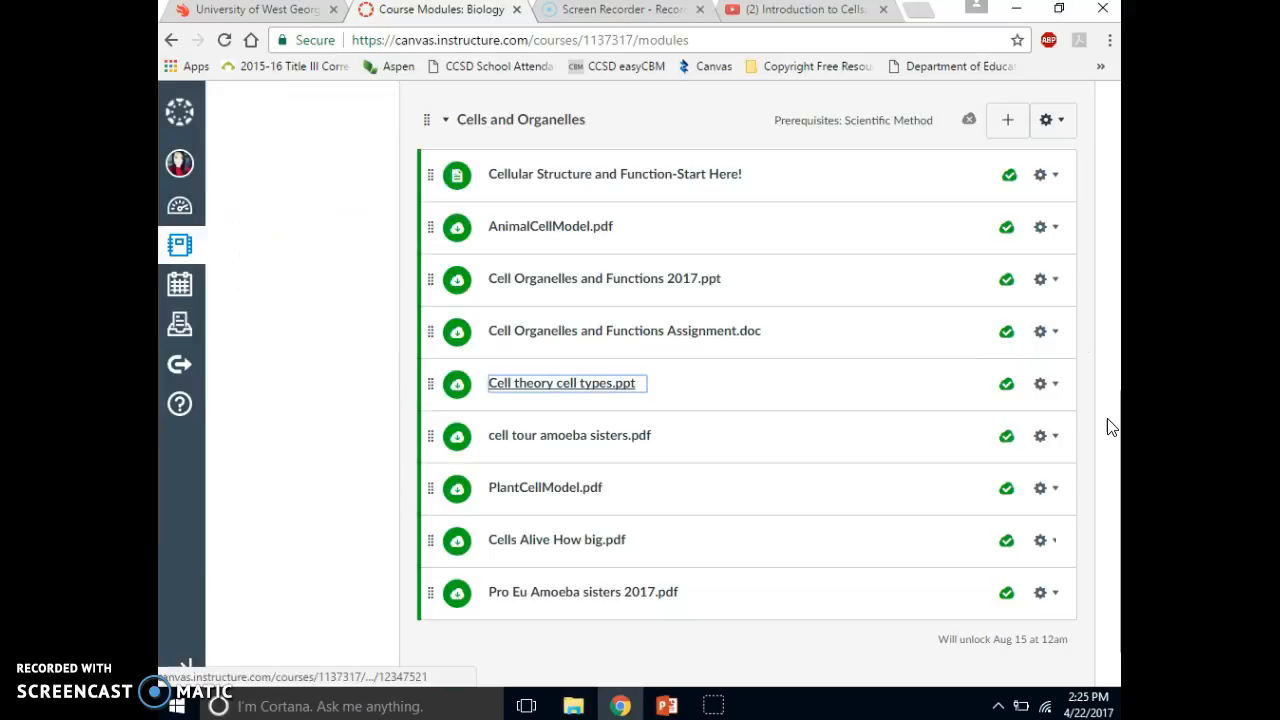
left_click(1009, 121)
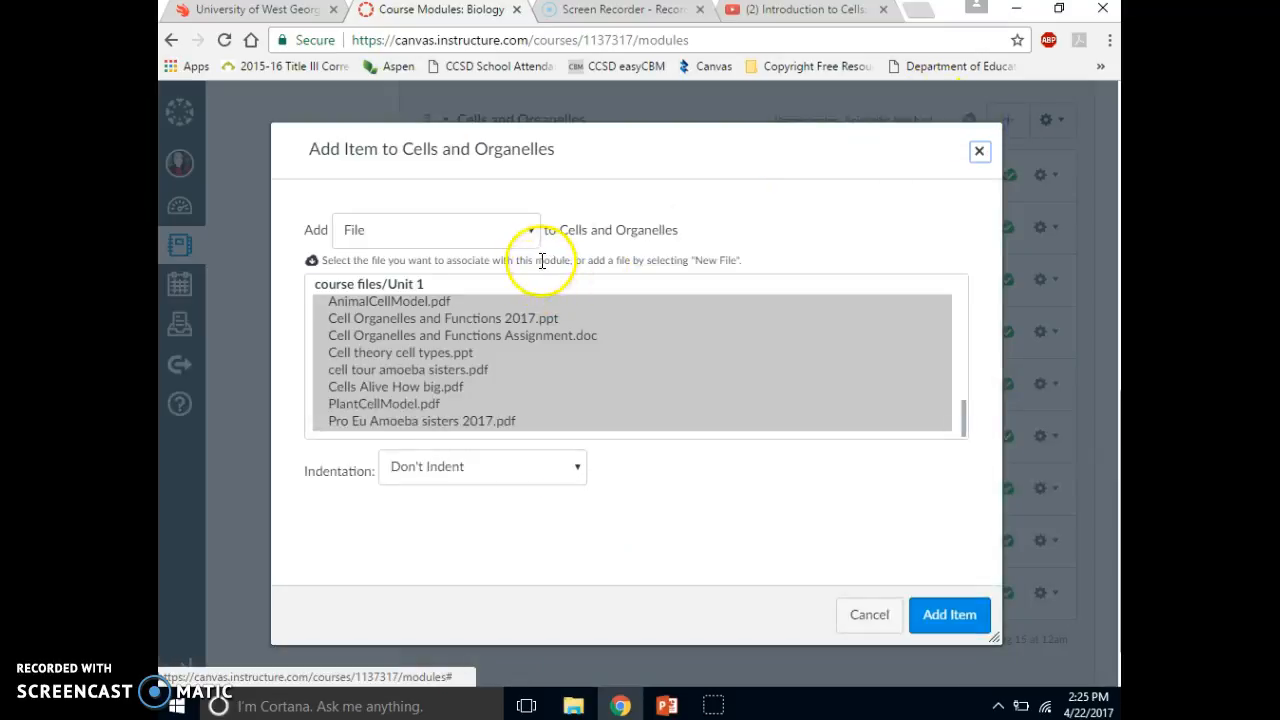
left_click(530, 232)
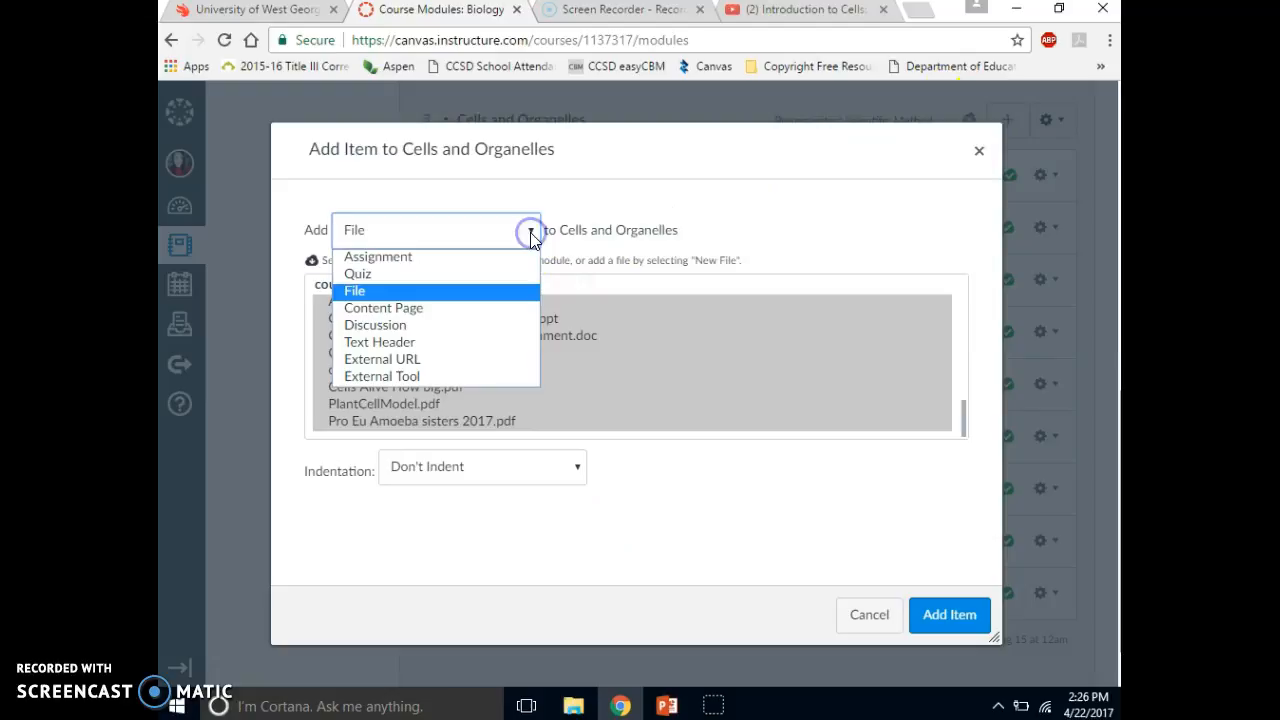
left_click(486, 262)
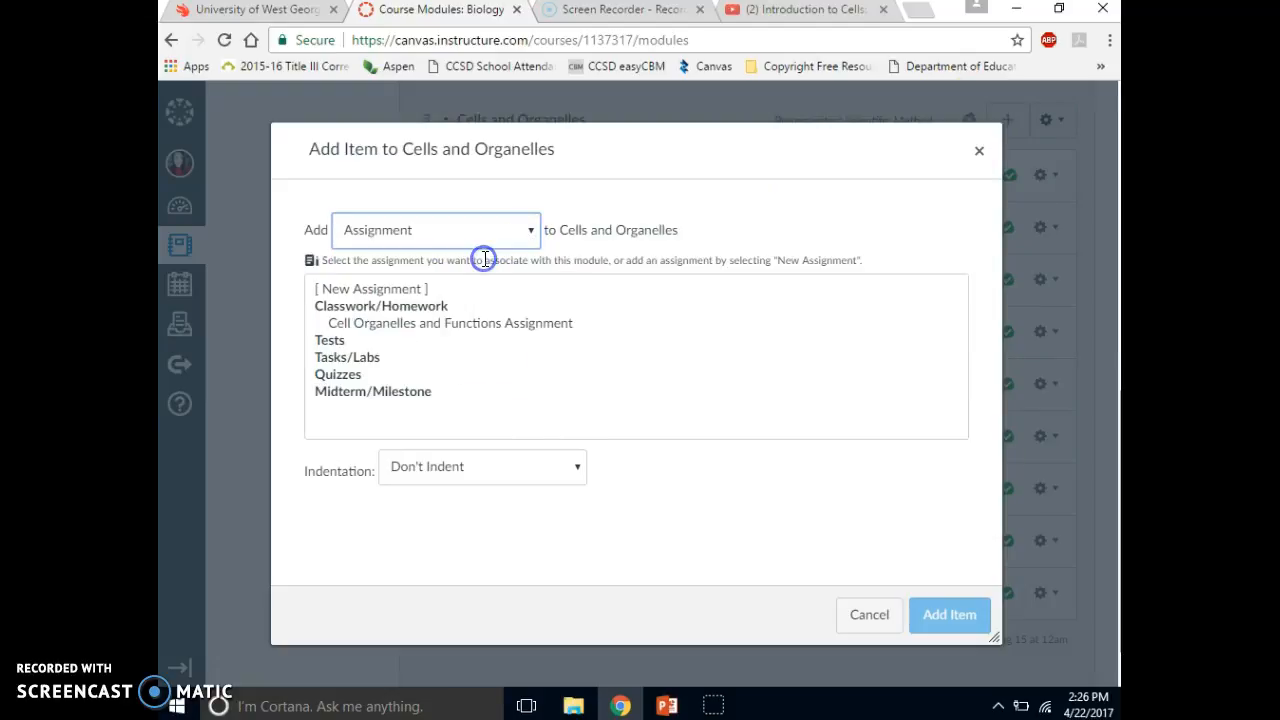
left_click(540, 330)
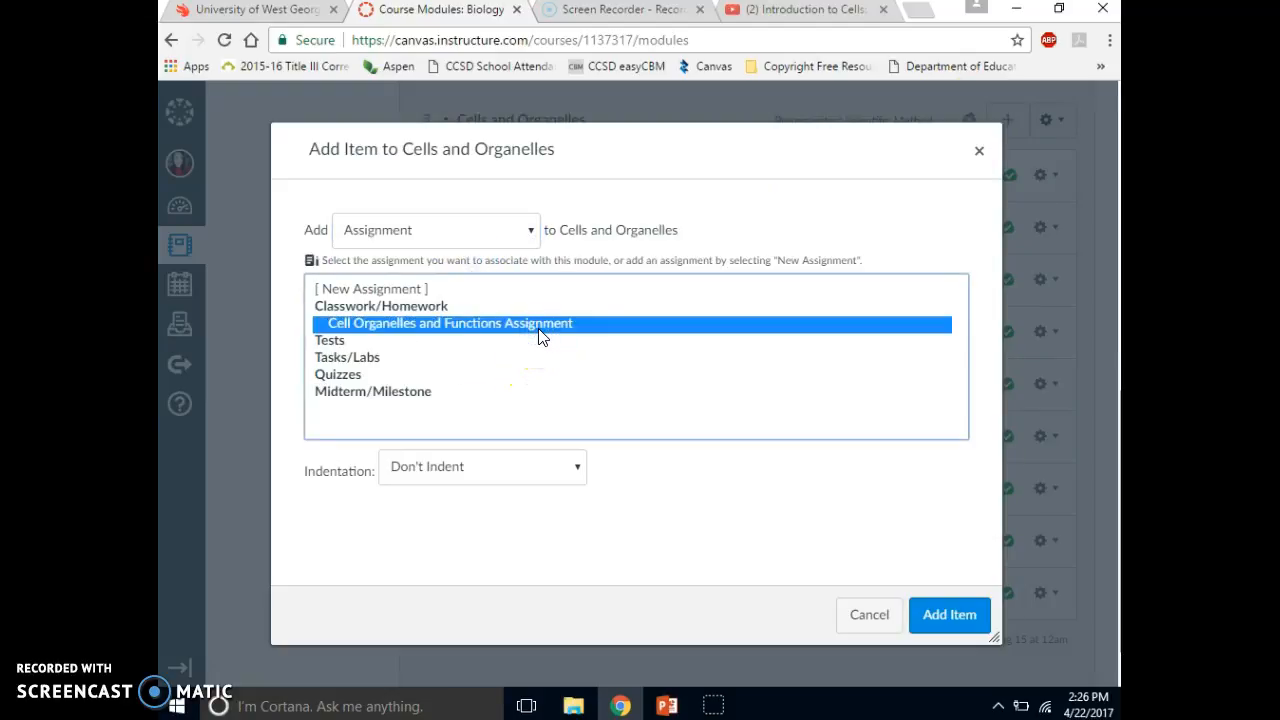
left_click(957, 618)
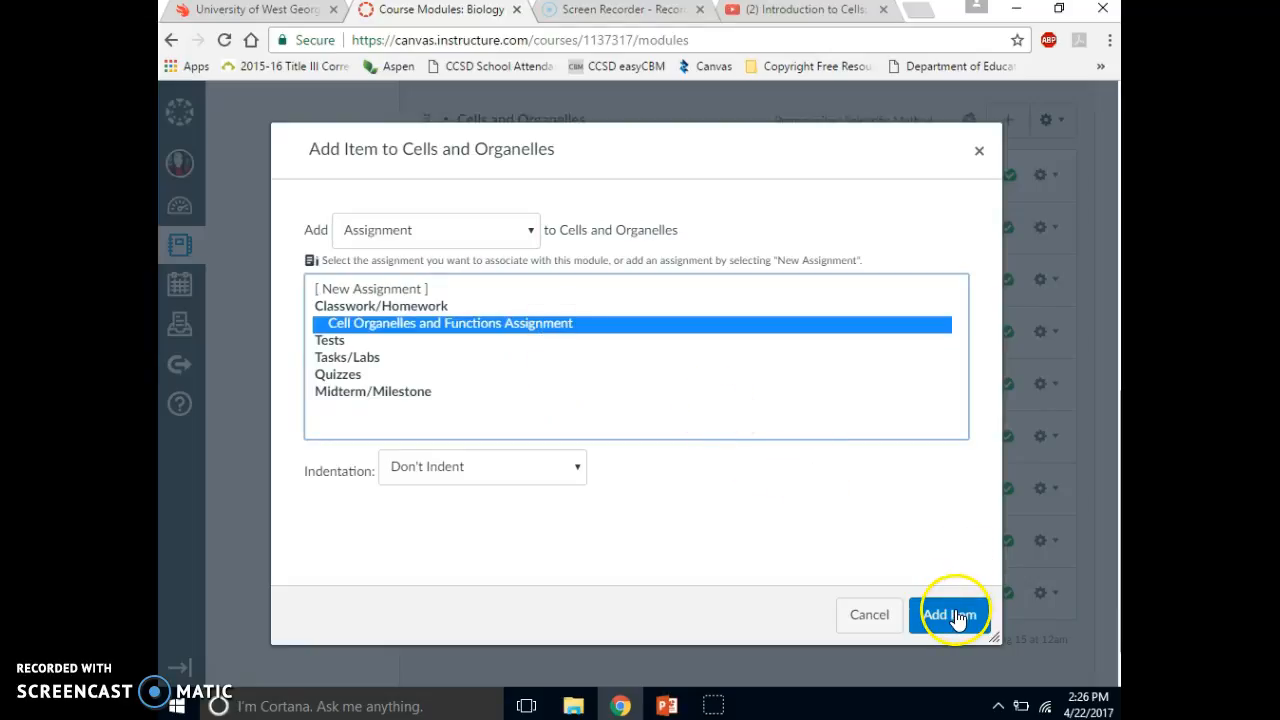
left_click(955, 620)
left_click(1066, 613)
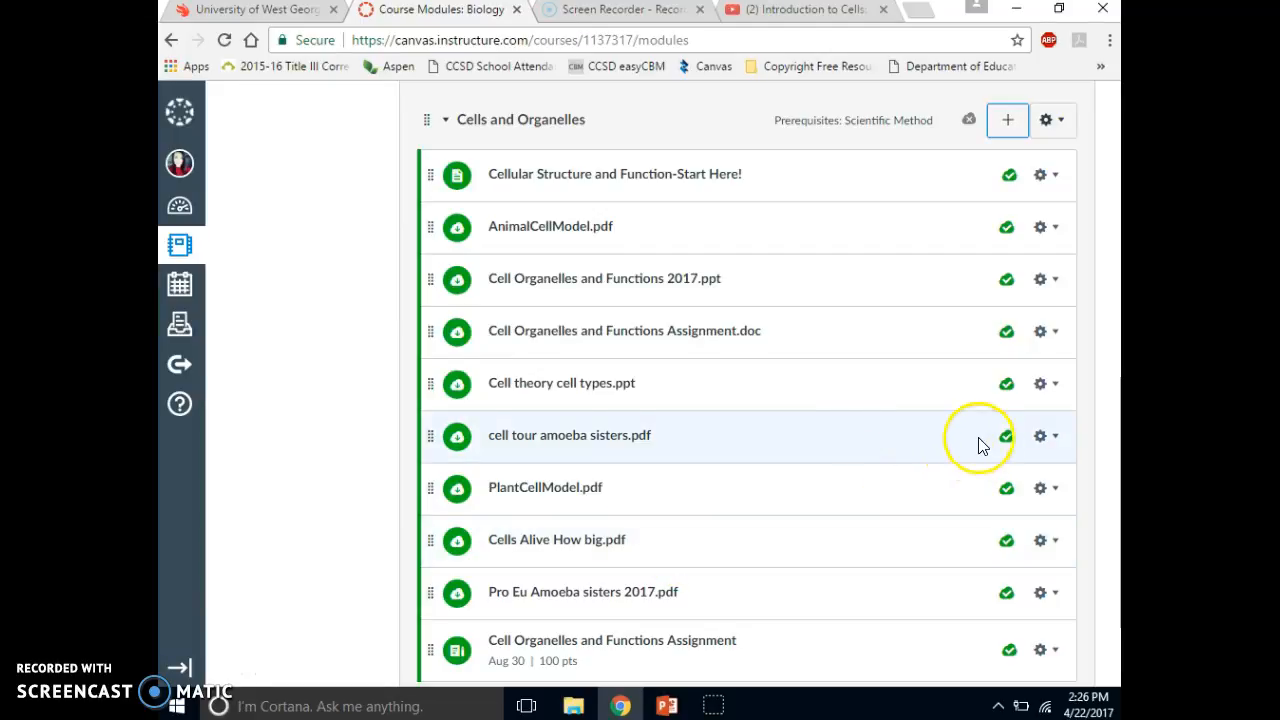
- Order Cell theory cell types.ppt, Pro Eu Amoeba sisters 2017.pdf and Cell Organelles and Functions 2017.ppt directly below the module's Start Here page
left_click_drag(432, 383, 434, 225)
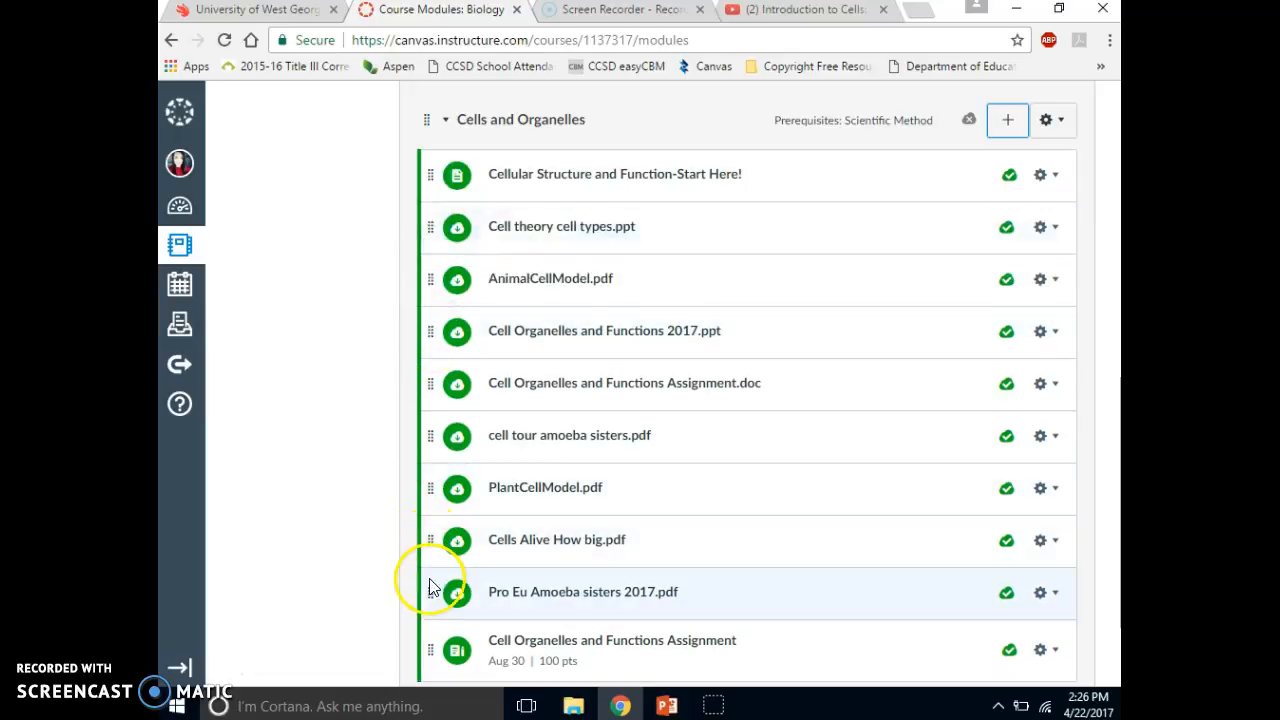
left_click_drag(432, 596, 411, 273)
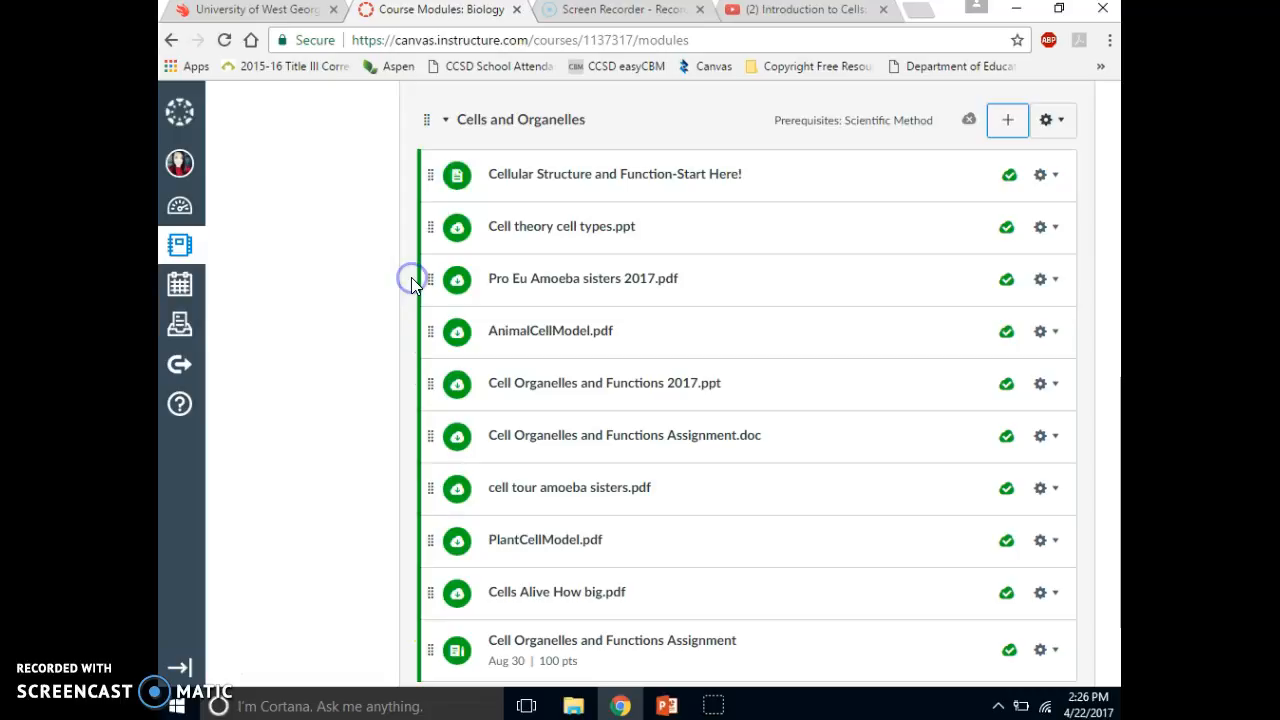
left_click_drag(429, 380, 429, 323)
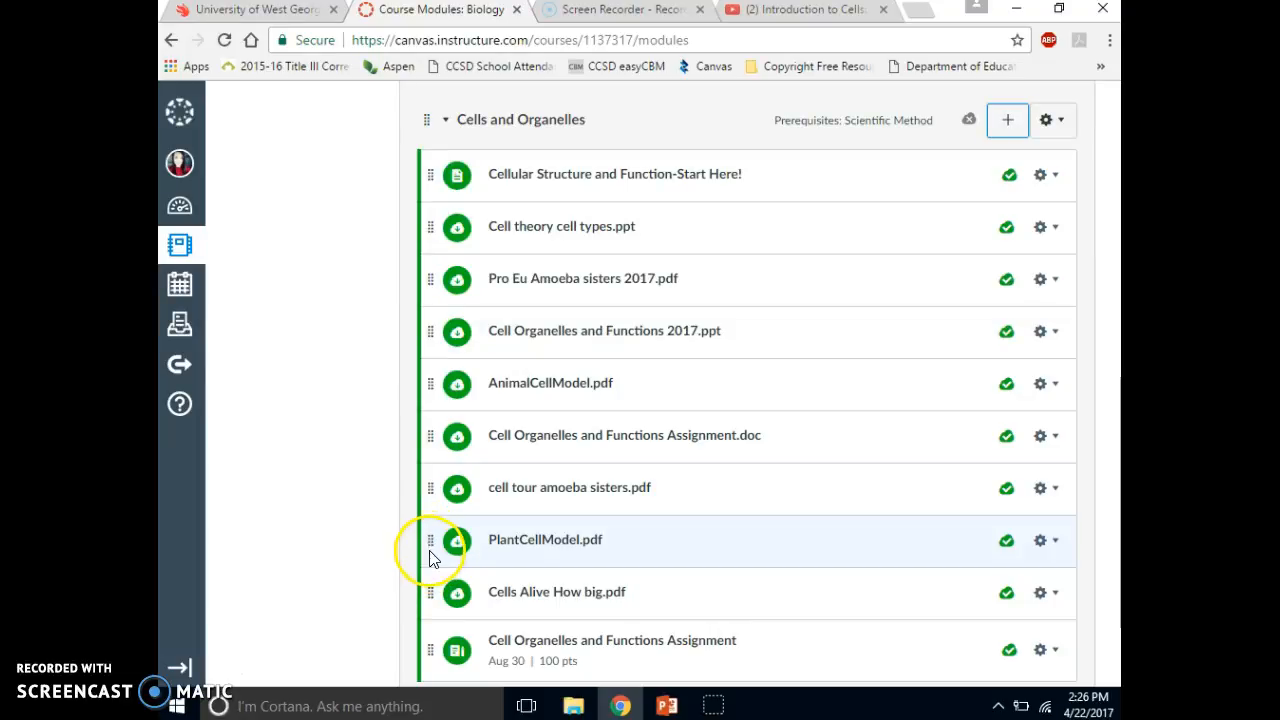
- Place PlantCellModel.pdf below AnimalCellModel.pdf, and Cells Alive How big.pdf and cell tour amoeba sisters.pdf directly below Cell Organelles and Functions 2017.ppt
left_click_drag(430, 540, 426, 432)
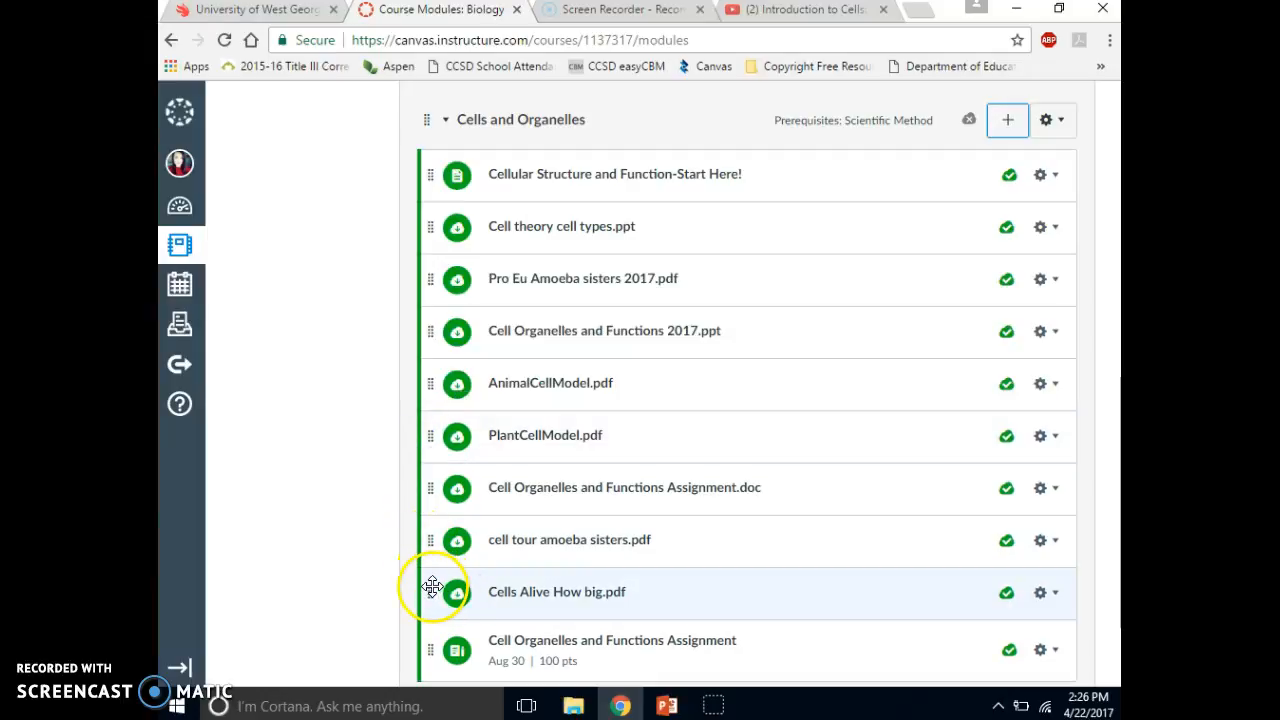
left_click_drag(437, 548, 438, 374)
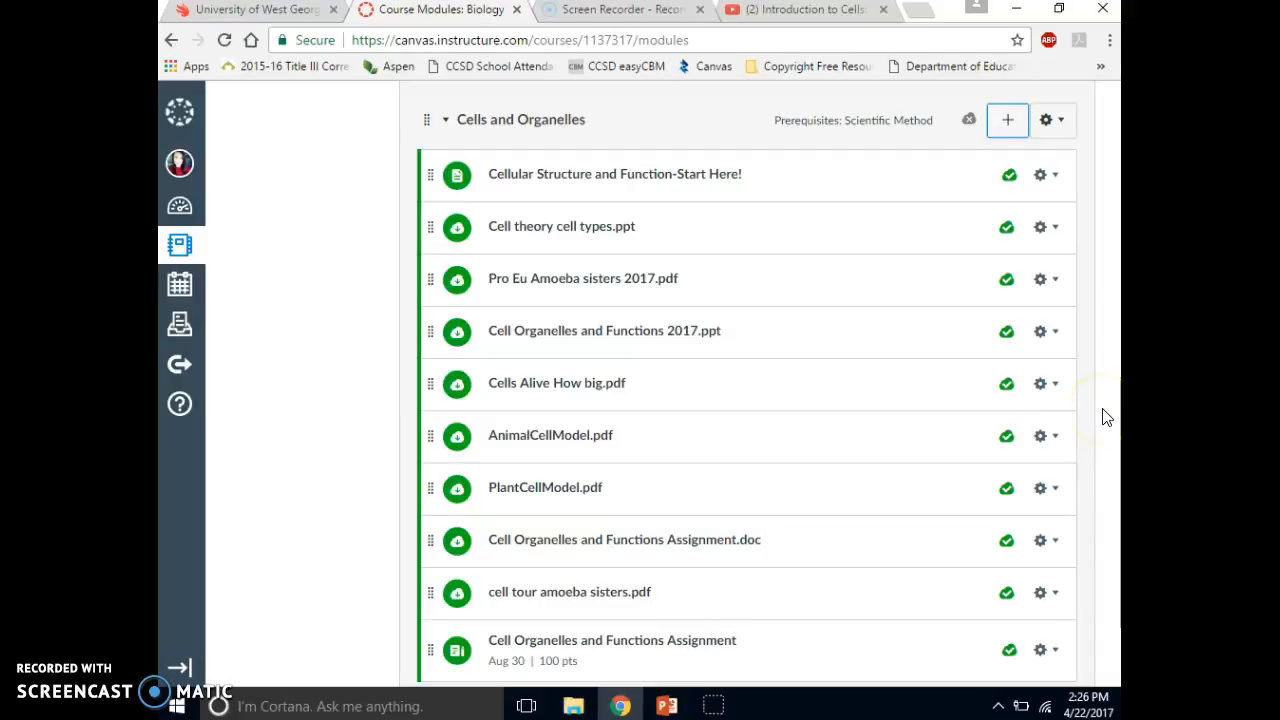
key("Down")
key("Down")
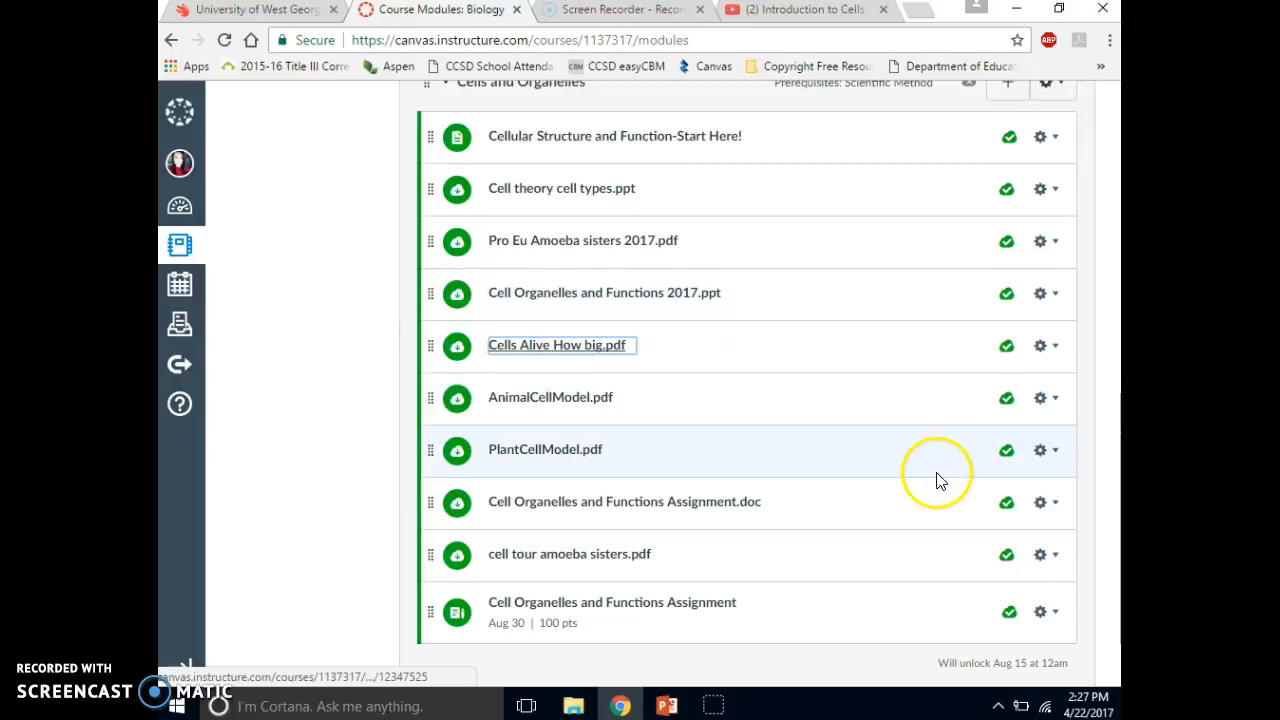
left_click_drag(429, 551, 425, 388)
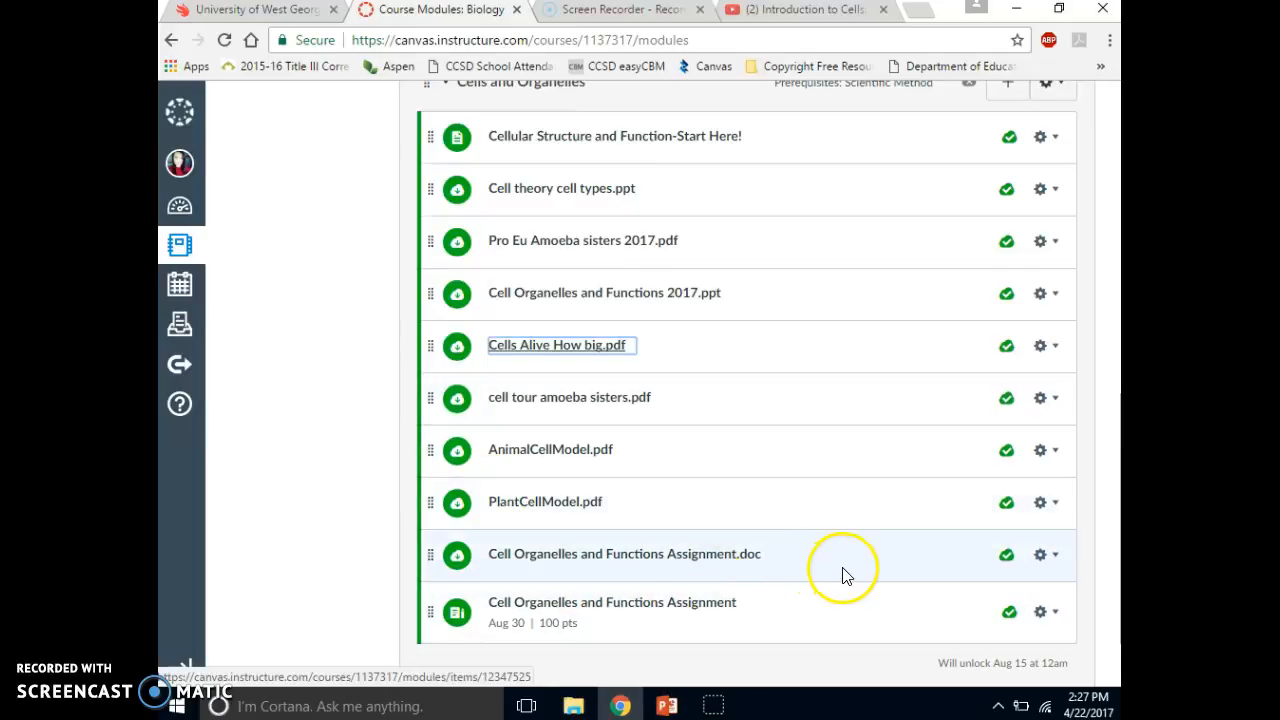
- Publish the Cells and Organelles module
left_click(1108, 580)
key("Down")
key("Down")
key("Up")
key("Up")
key("Up")
key("Up")
key("Up")
key("Up")
key("Up")
key("Up")
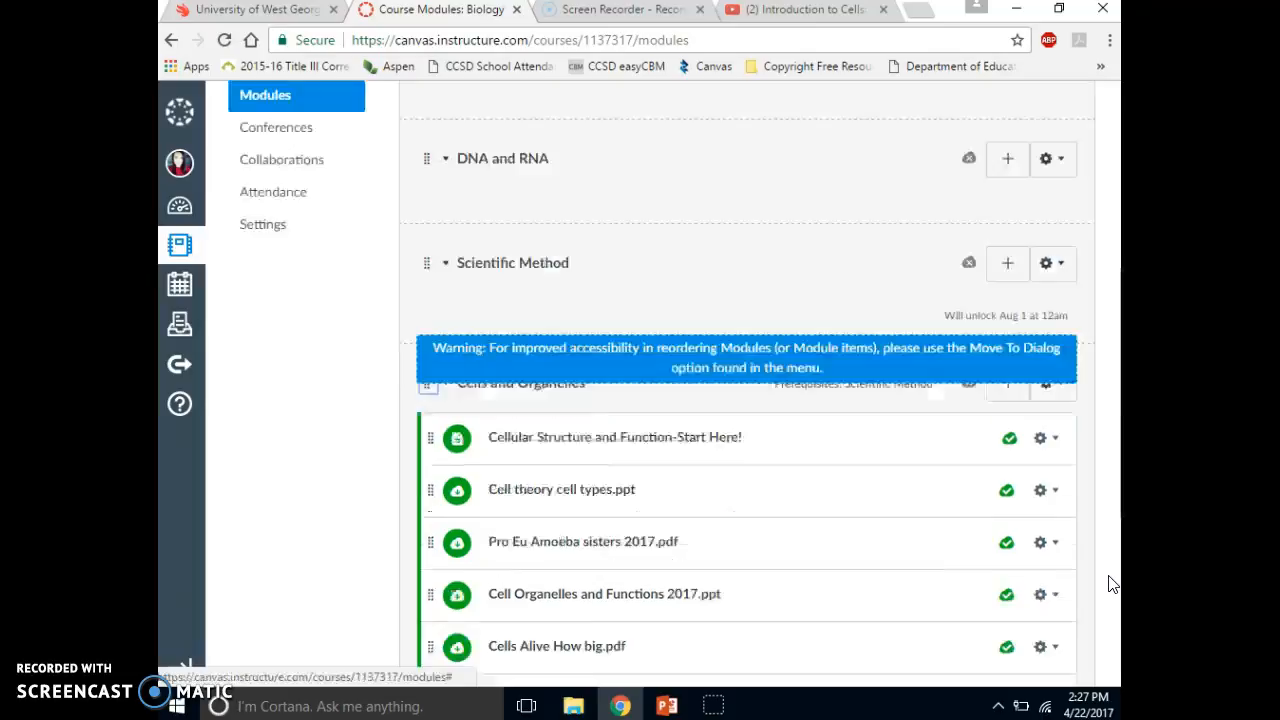
left_click(1116, 441)
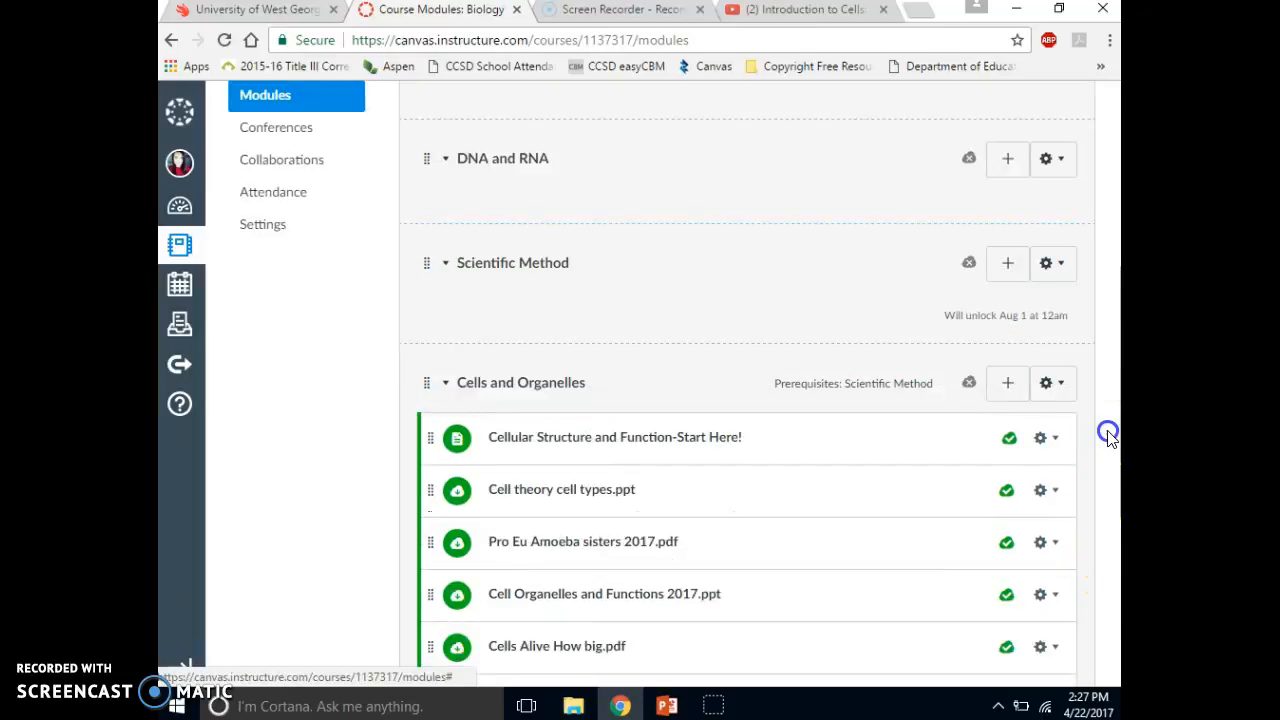
left_click(969, 394)
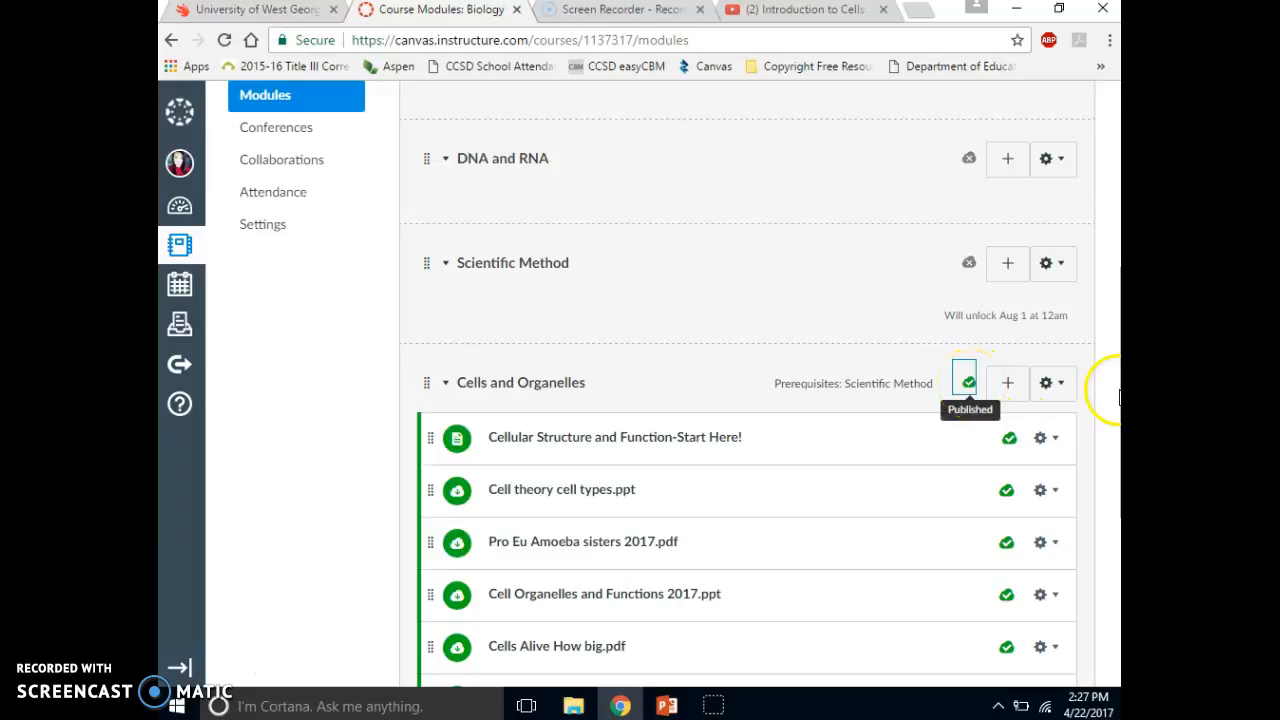
- Open the Biology course's Pages section
key("Down")
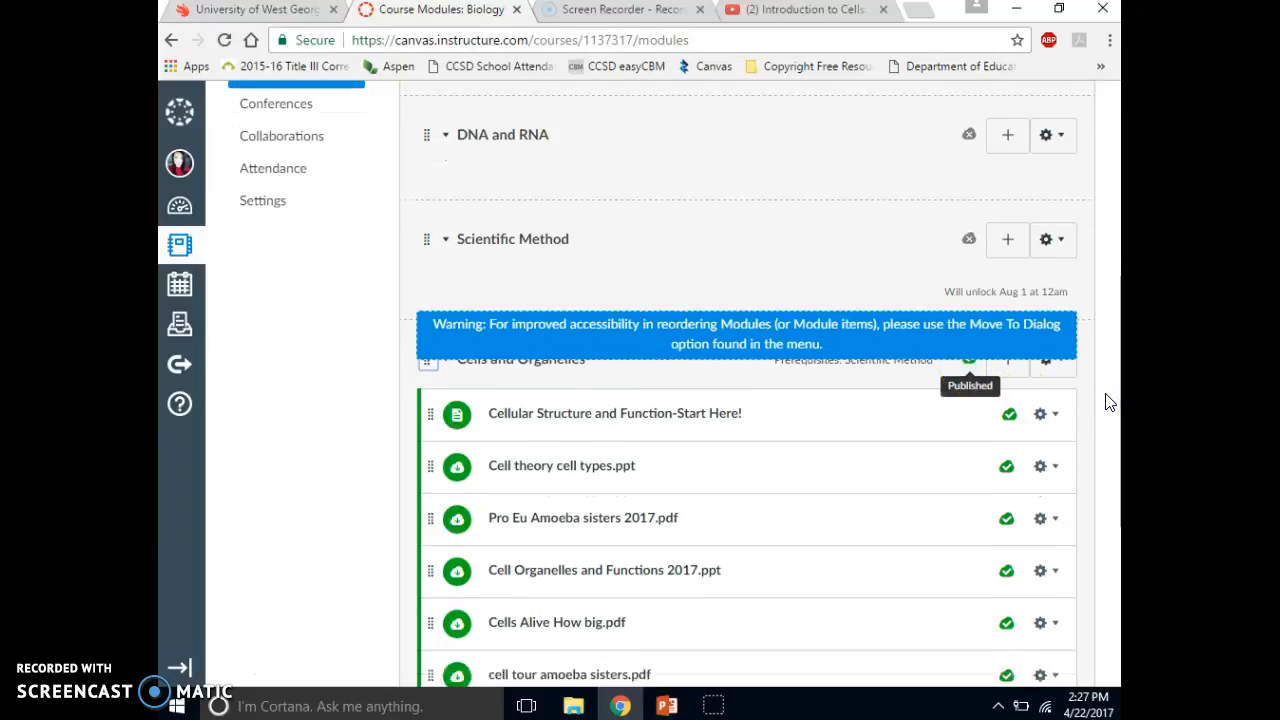
left_click(1106, 396)
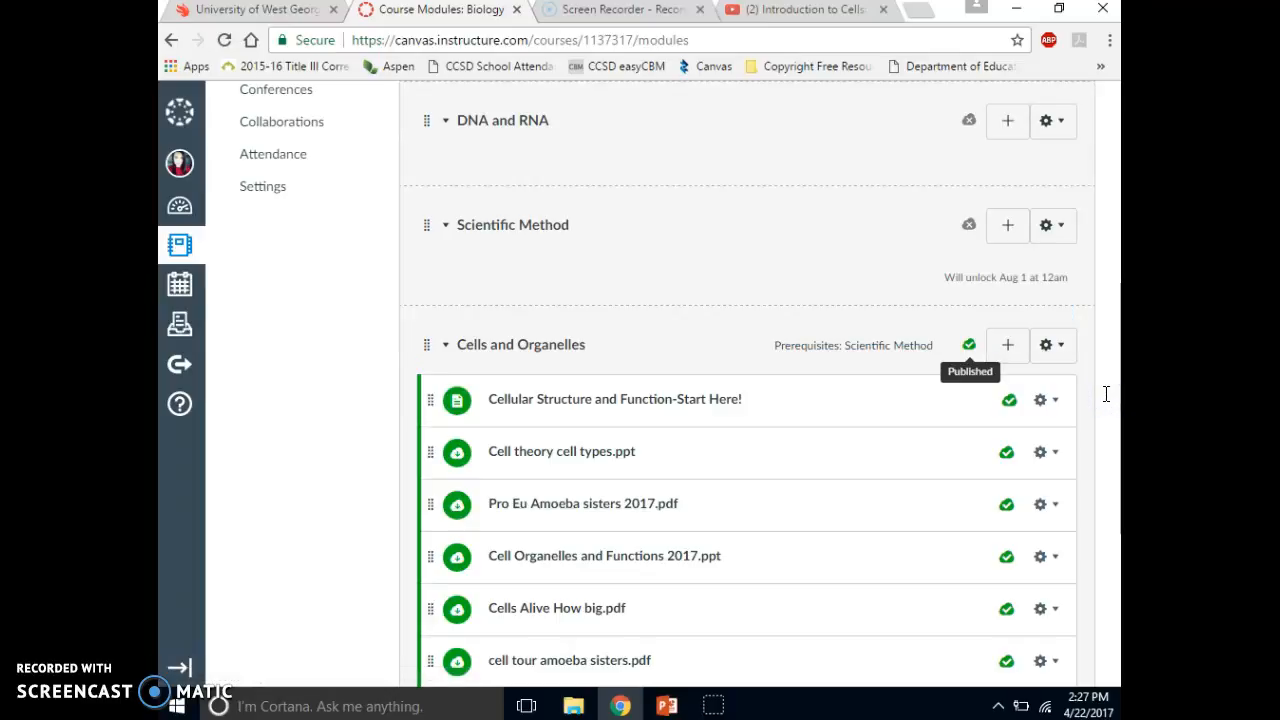
left_click_drag(949, 414, 298, 374)
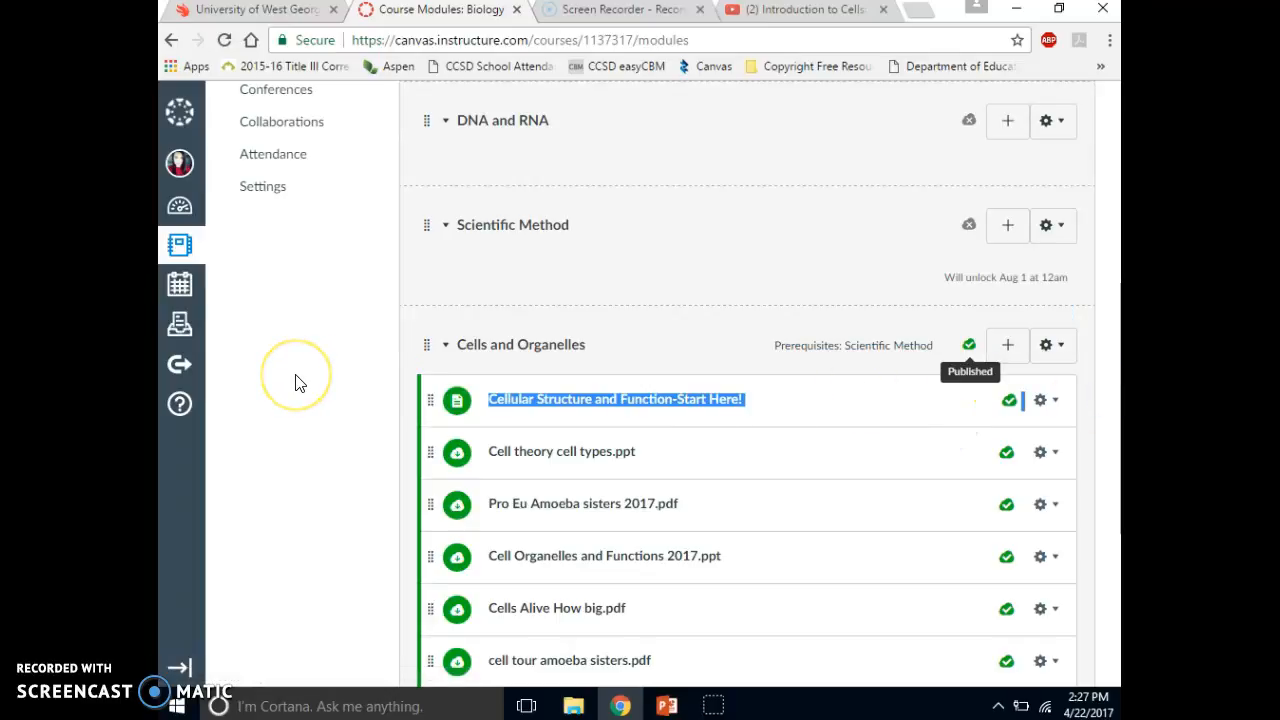
key("Up")
key("Up")
key("Up")
key("Up")
key("Up")
key("Up")
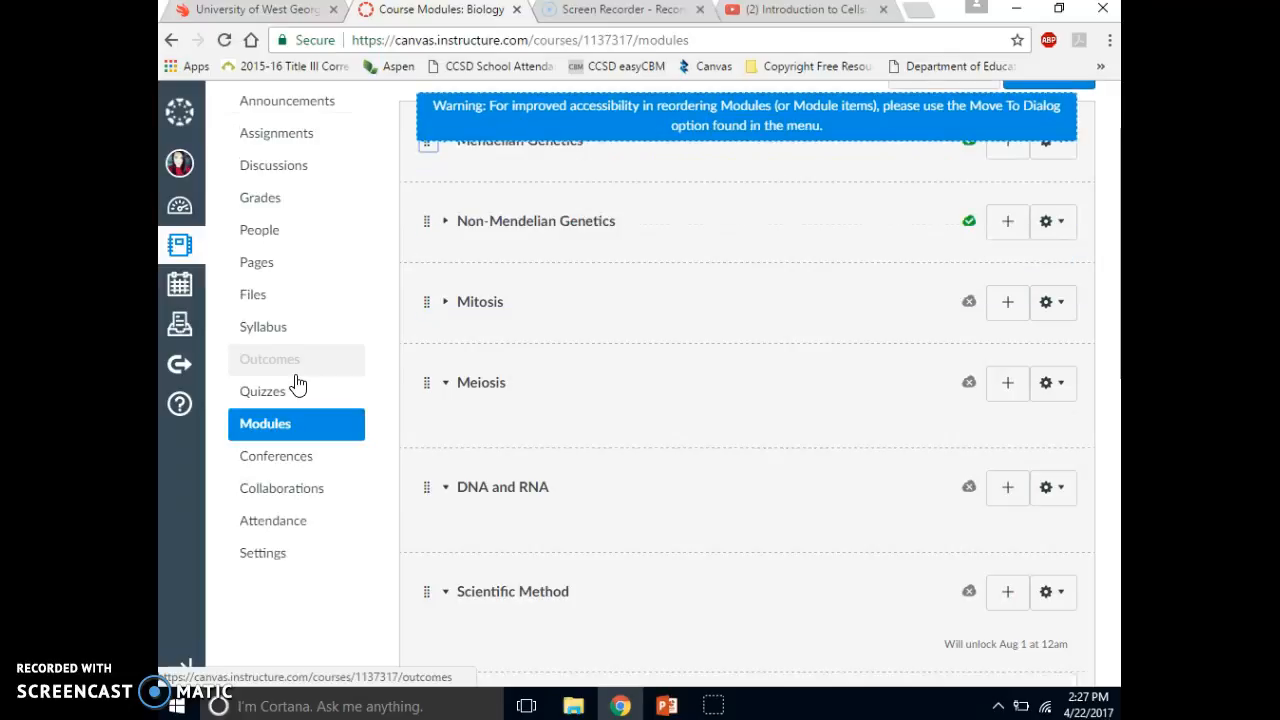
left_click(293, 207)
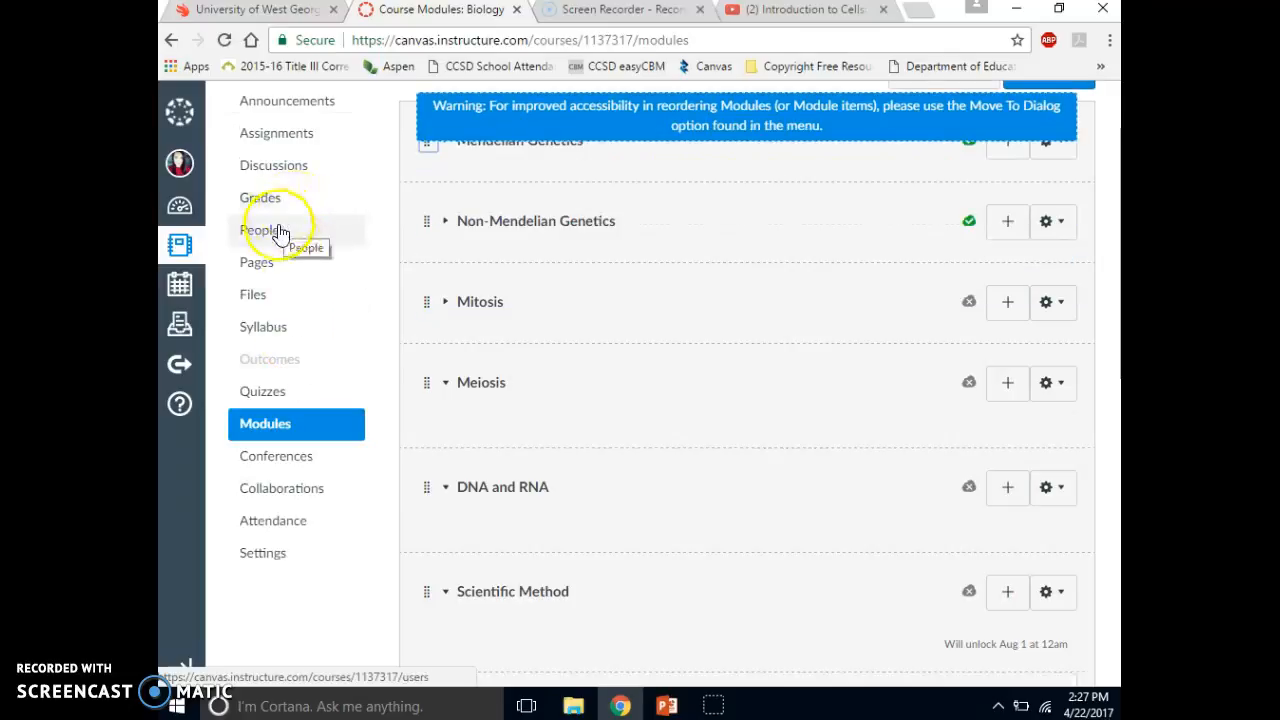
left_click(268, 264)
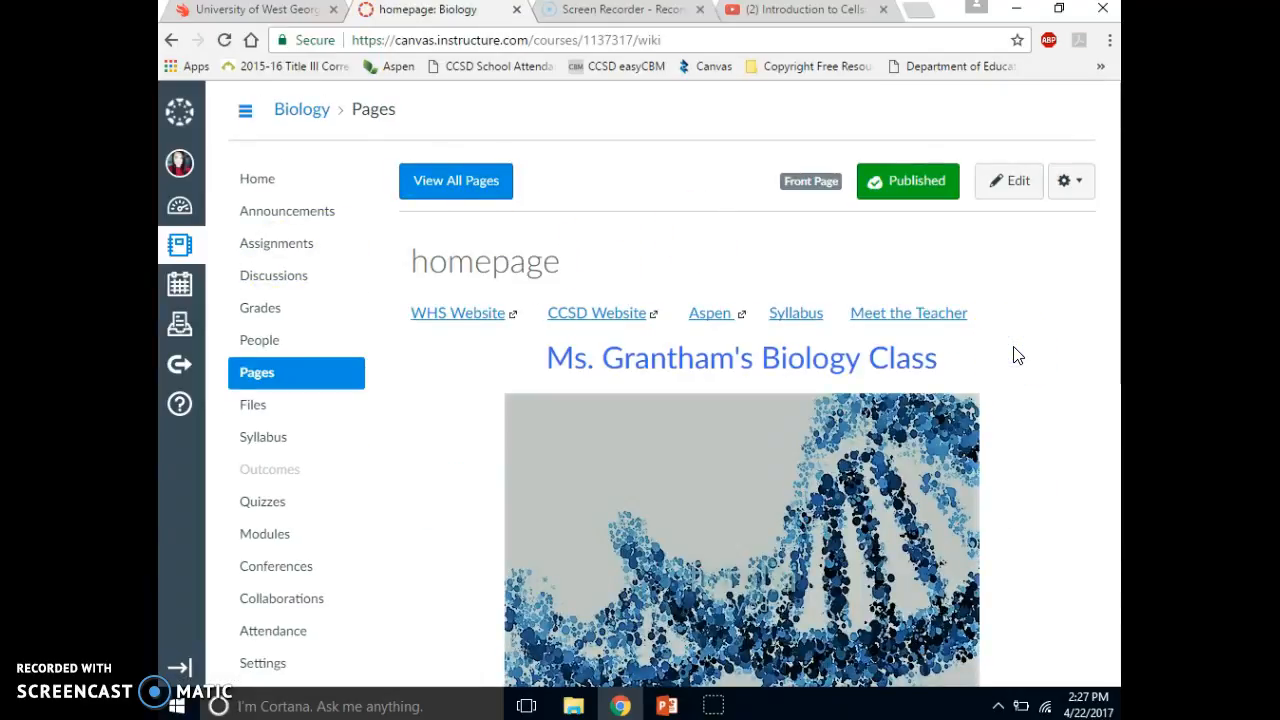
- Open the Unit 1 page through its link on the course homepage and start editing it
scroll(1017, 356, "down", 3)
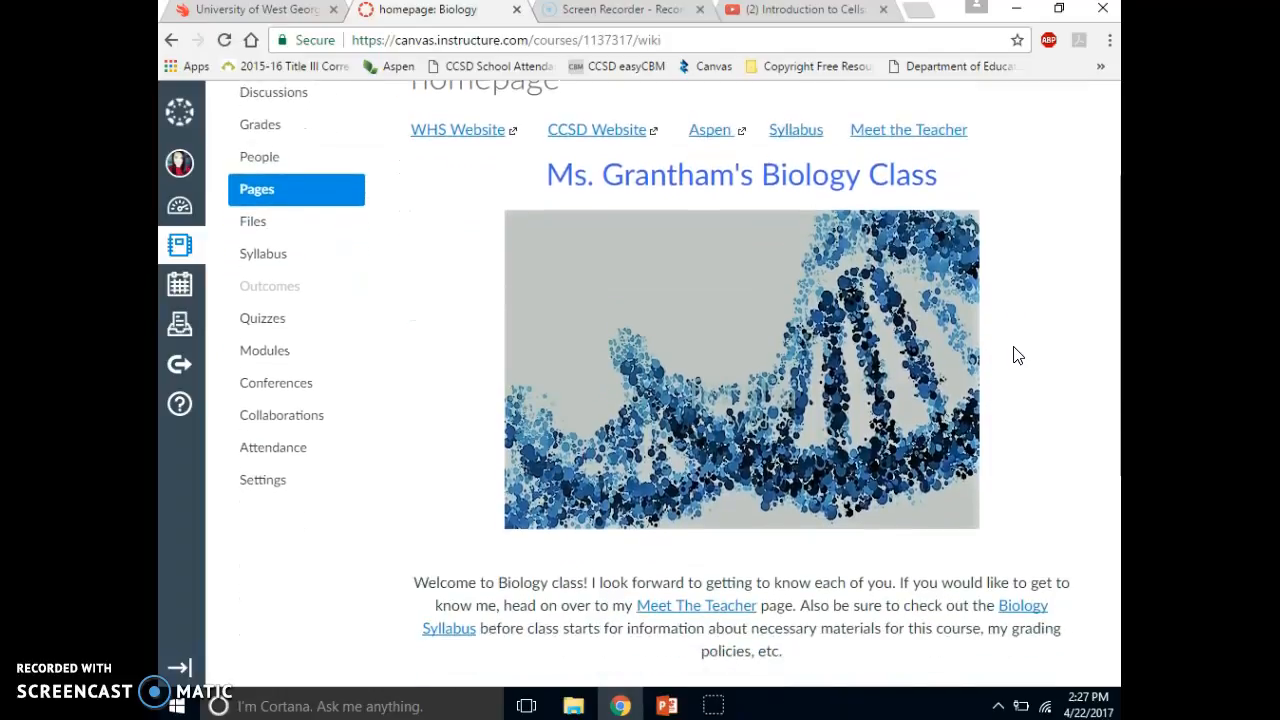
scroll(1017, 356, "down", 2)
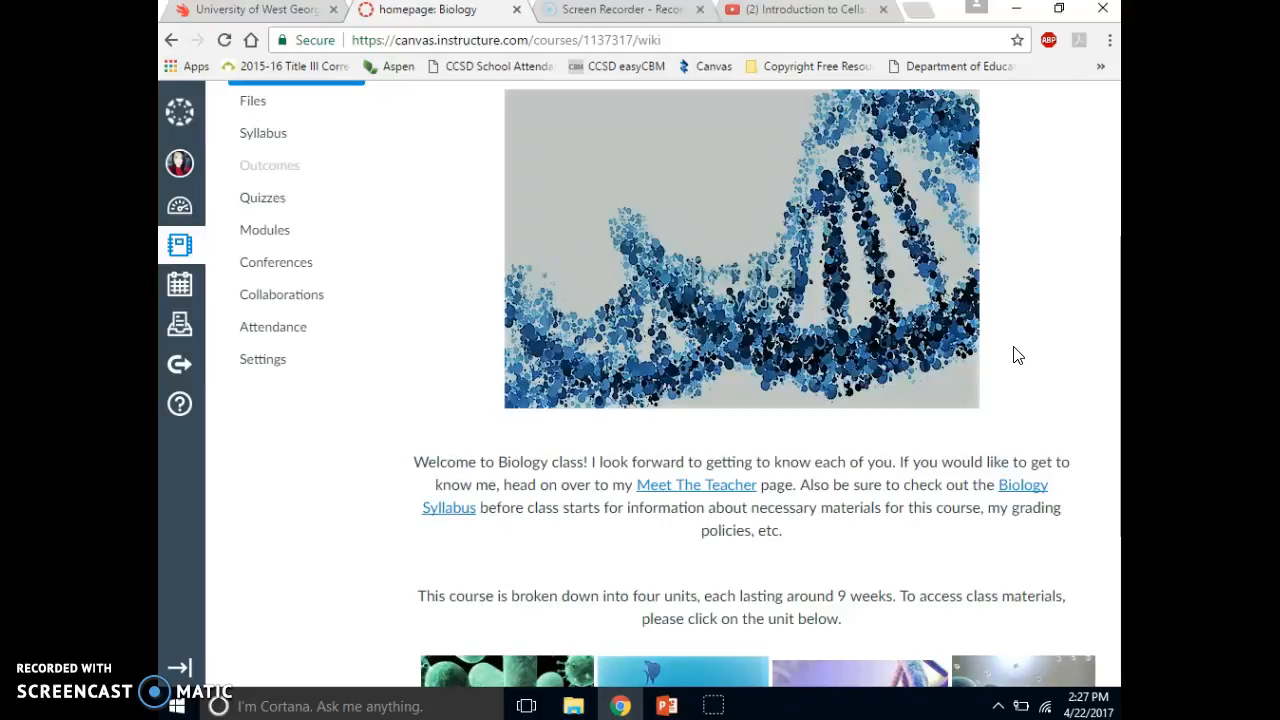
scroll(1017, 356, "down", 2)
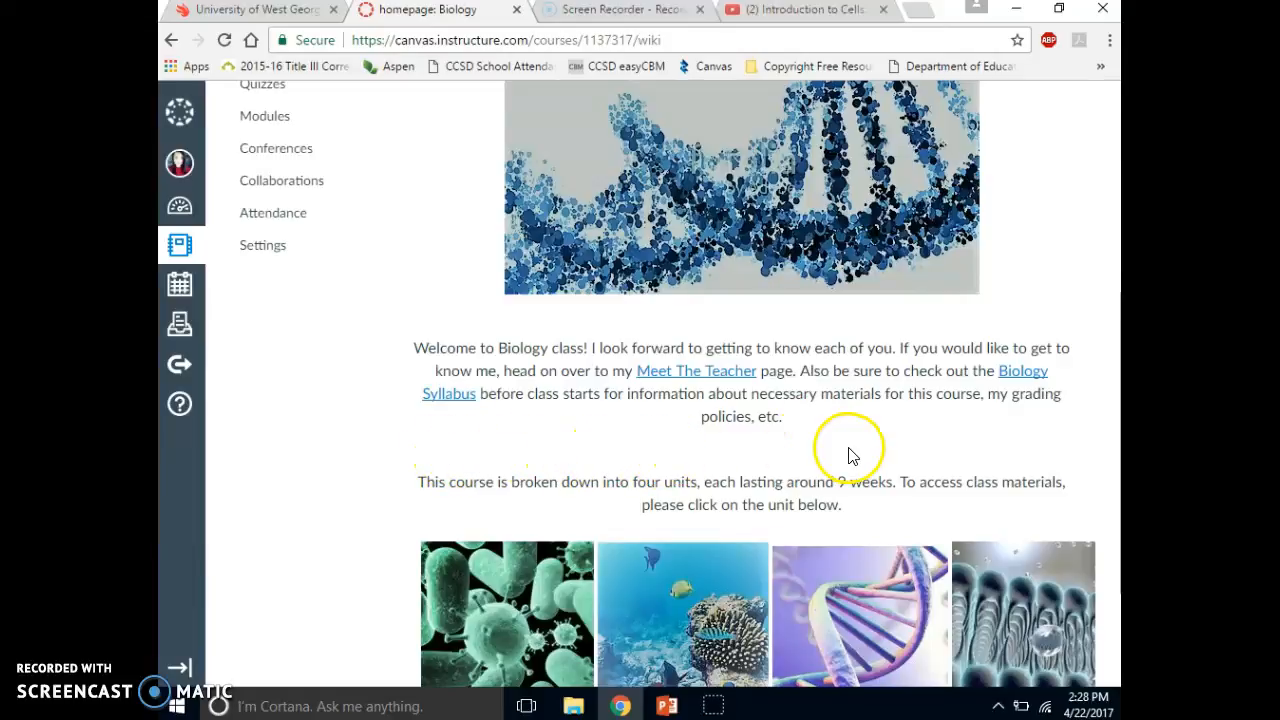
scroll(649, 435, "down", 2)
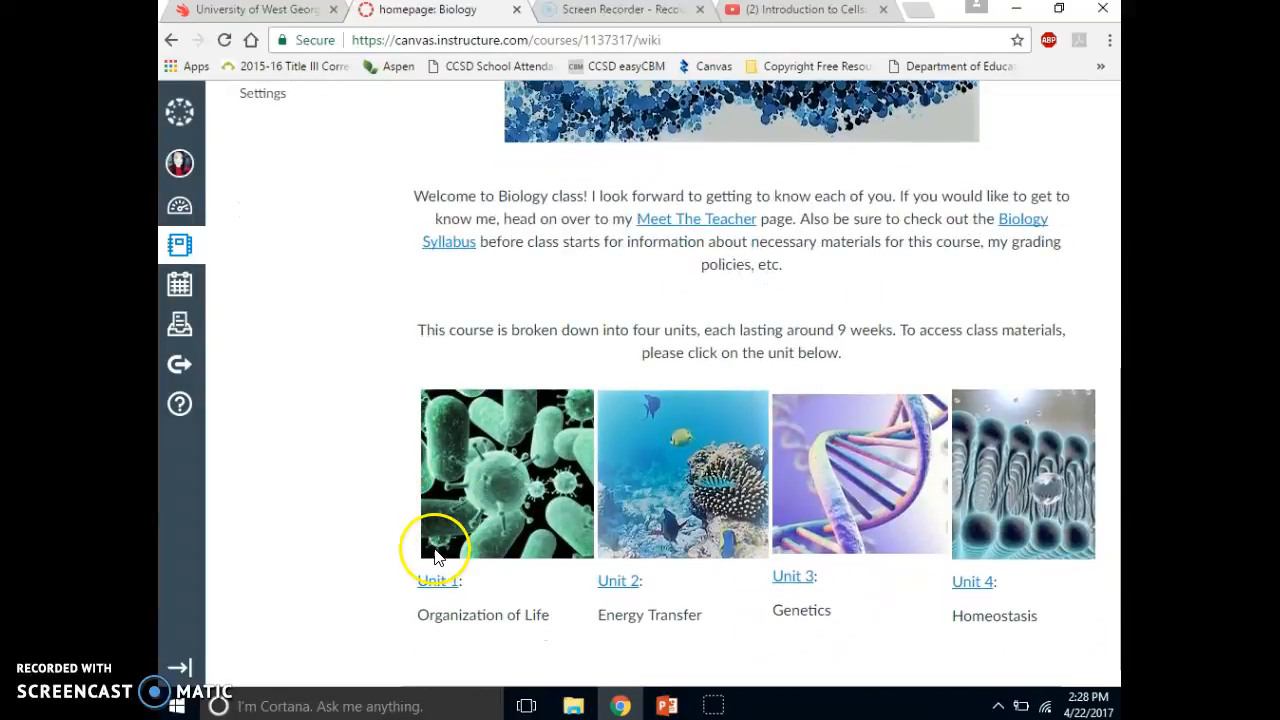
left_click(435, 583)
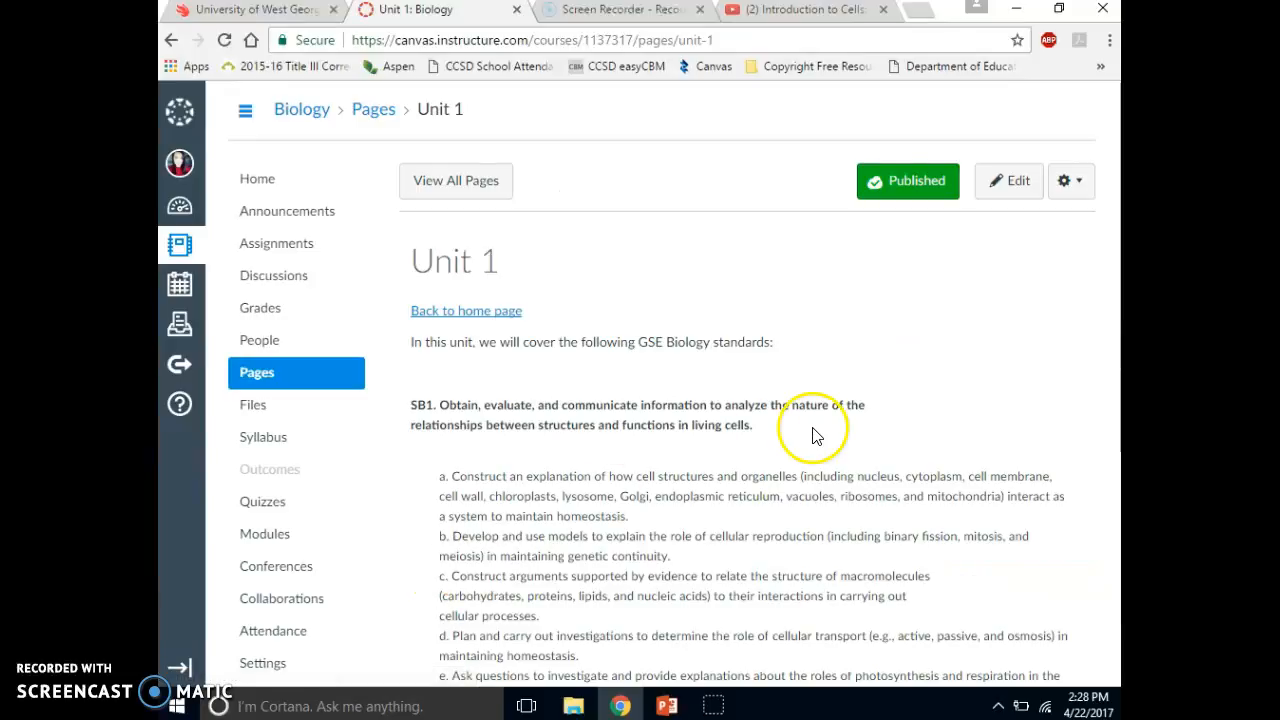
left_click(1018, 184)
left_click(958, 368)
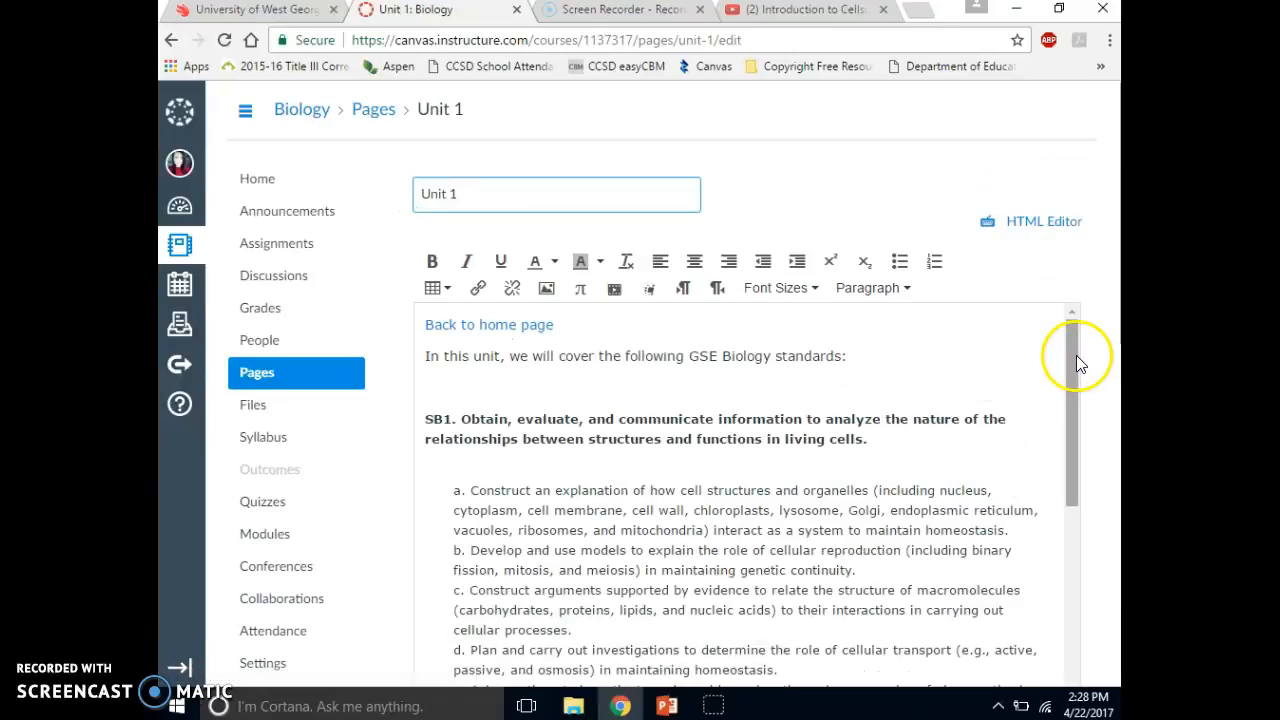
- Link the list item "Cellular Structure and Function" on the Unit 1 page to the Cells and Organelles module
left_click_drag(1074, 344, 1074, 530)
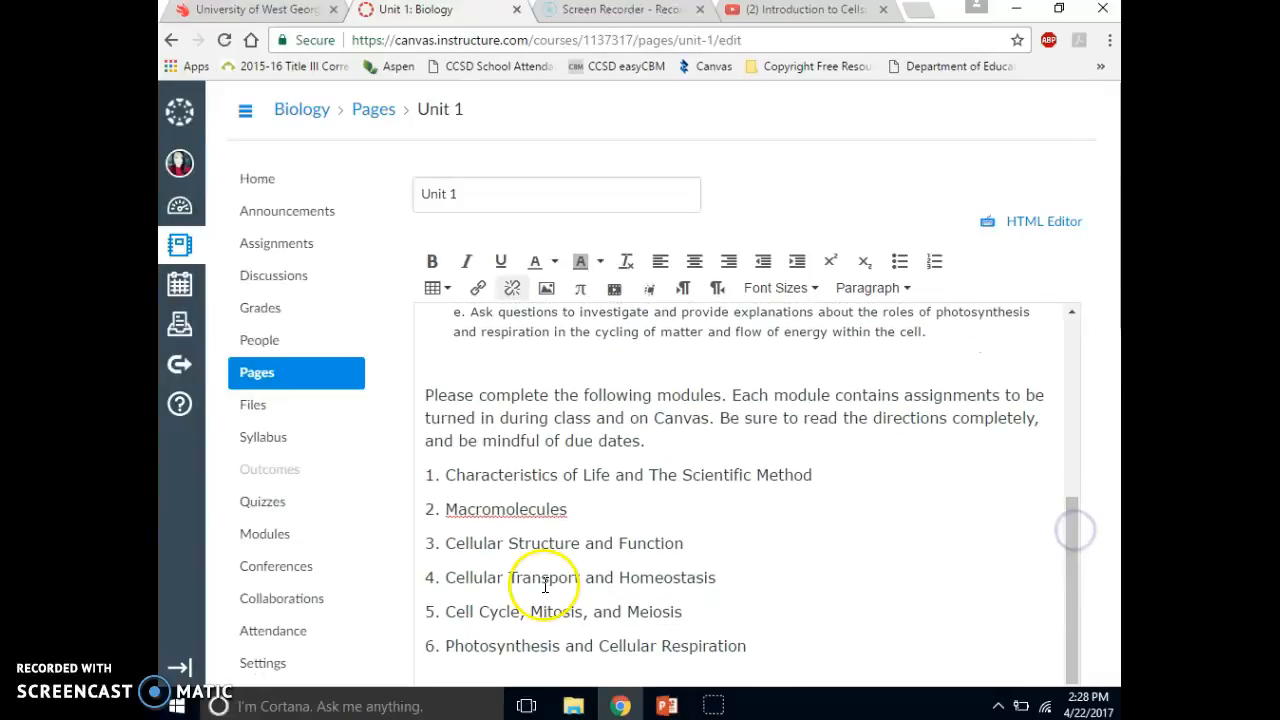
left_click(680, 547)
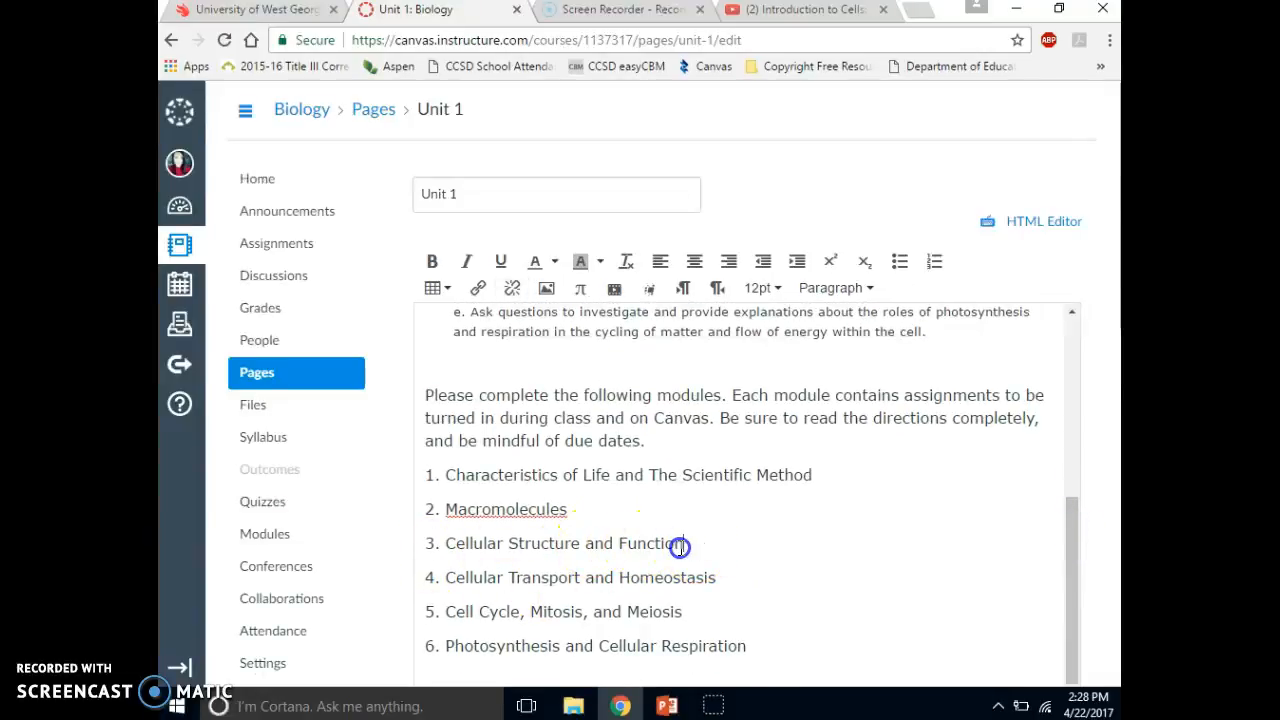
left_click_drag(583, 545, 445, 546)
left_click(1112, 508)
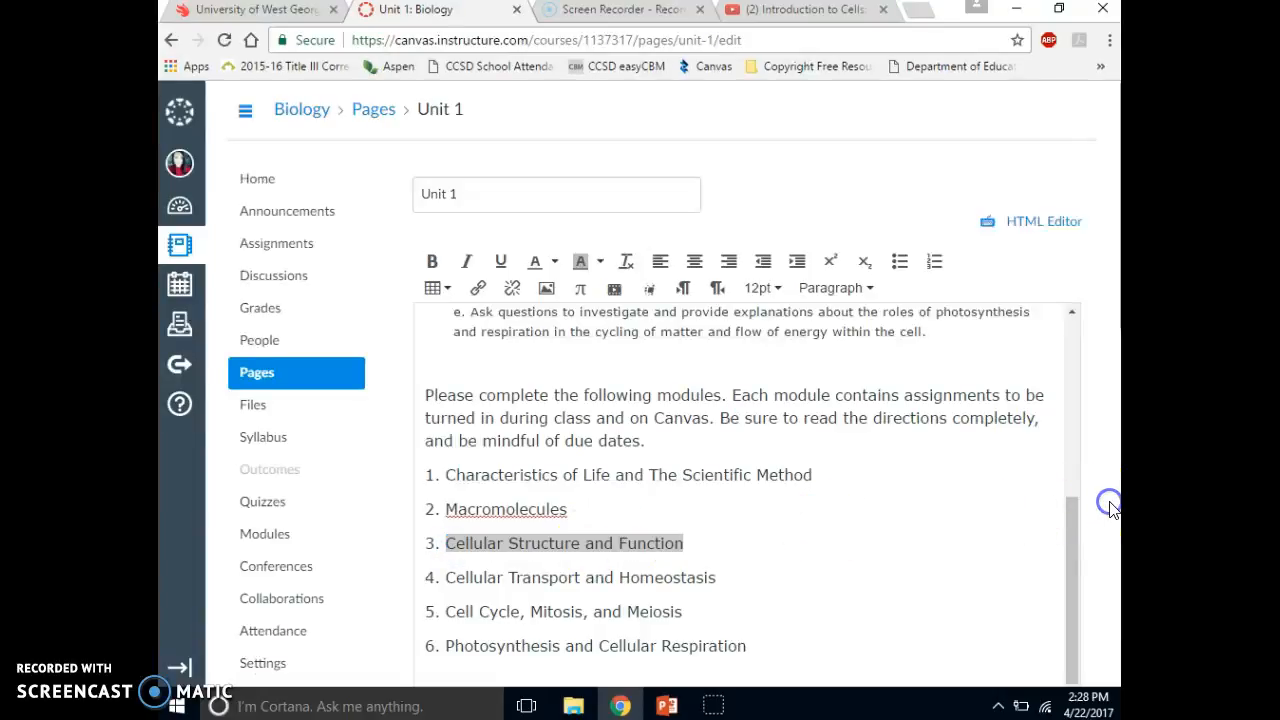
scroll(1112, 508, "down", 3)
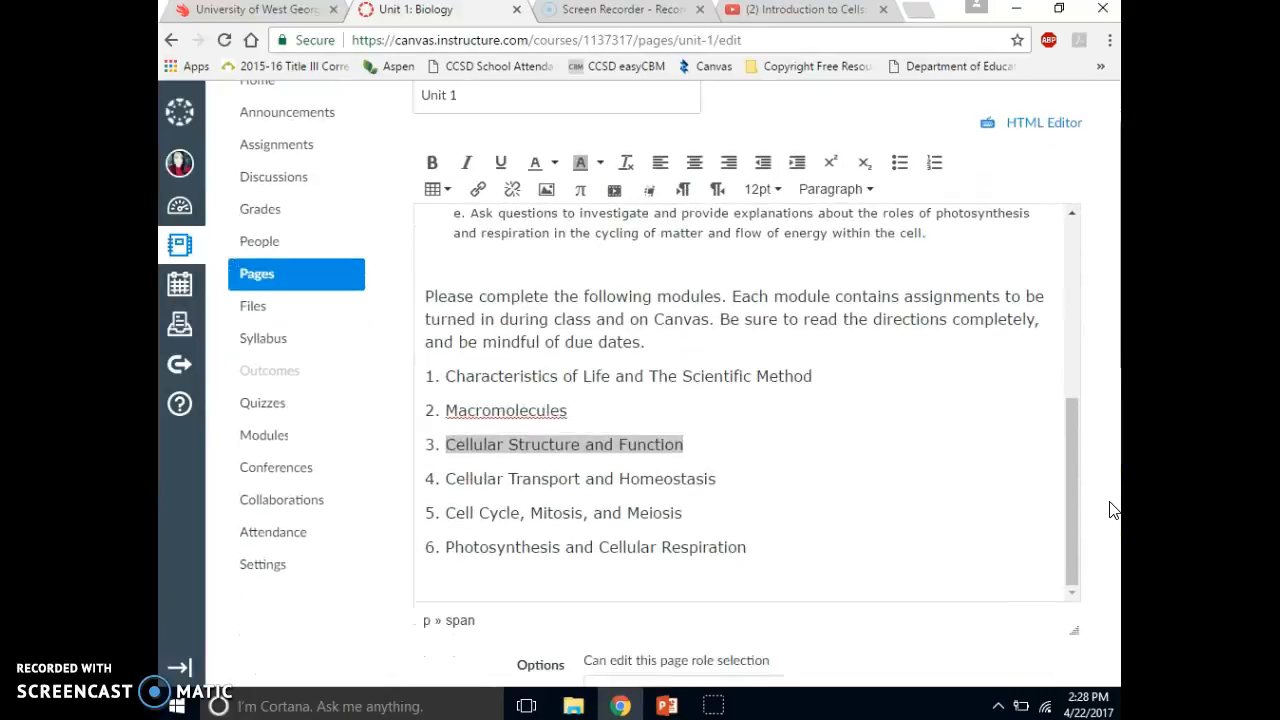
scroll(1112, 508, "down", 4)
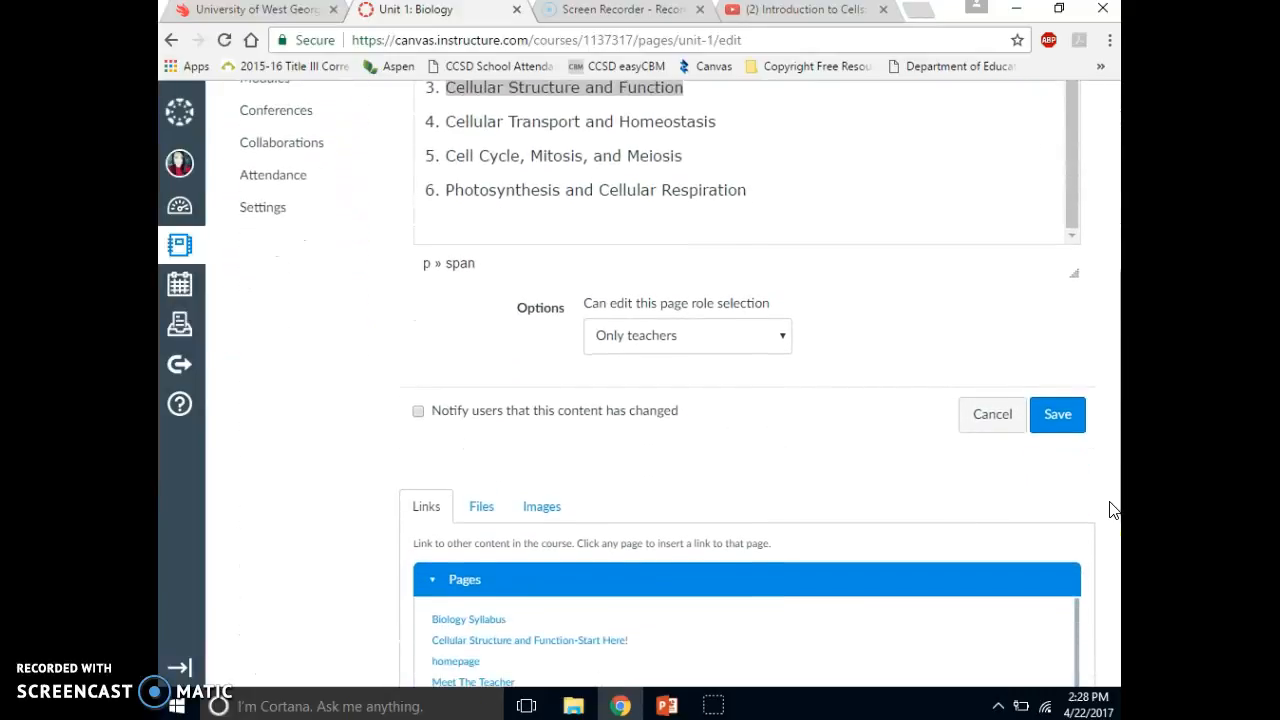
scroll(1112, 508, "down", 1)
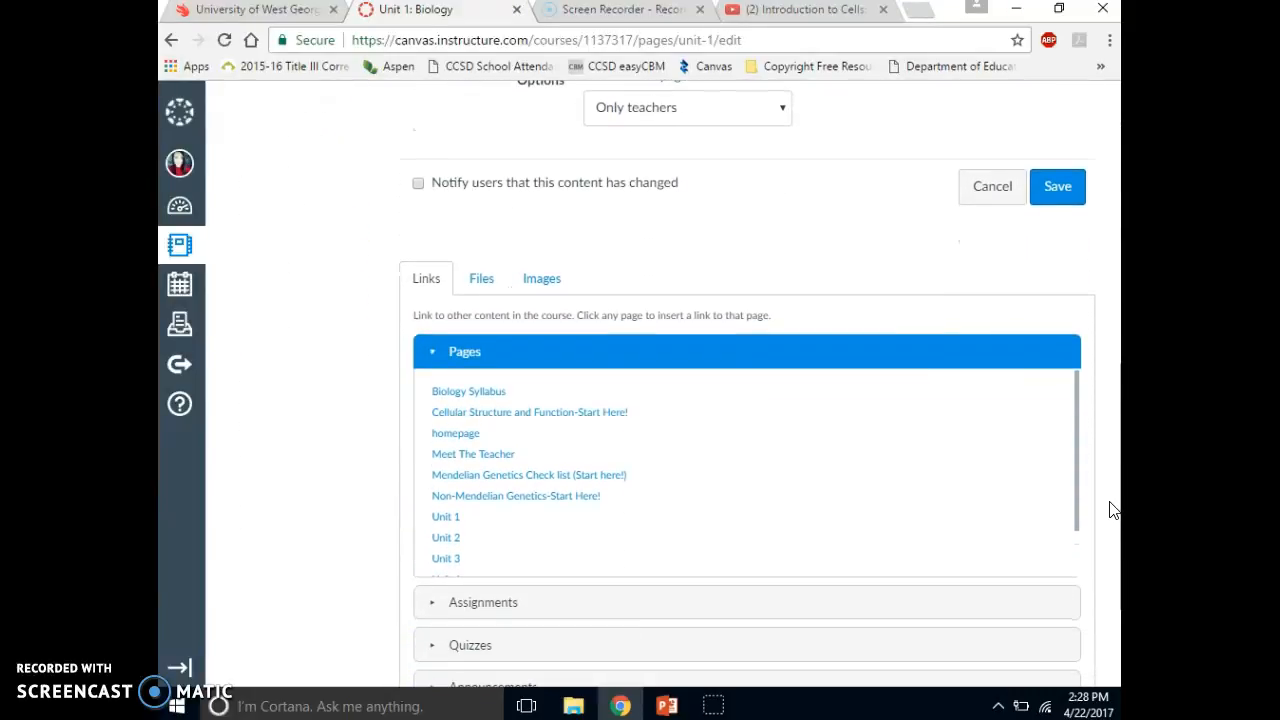
scroll(1112, 508, "down", 2)
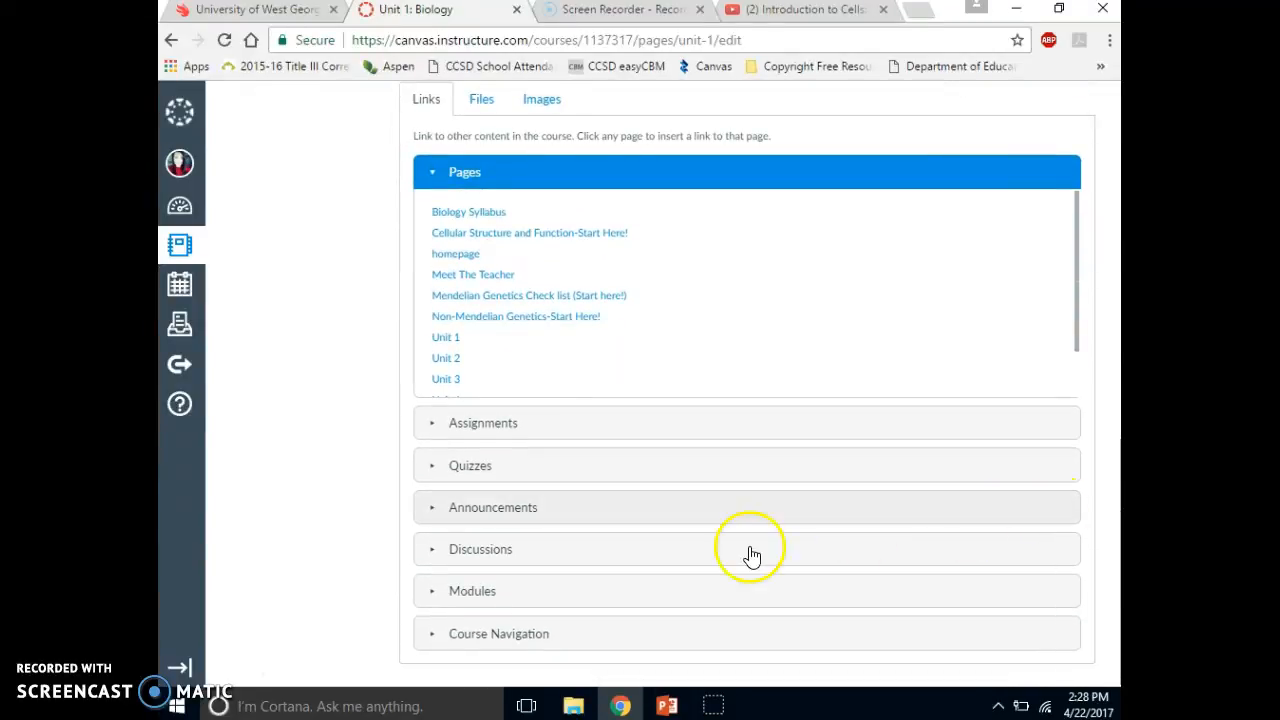
left_click(442, 598)
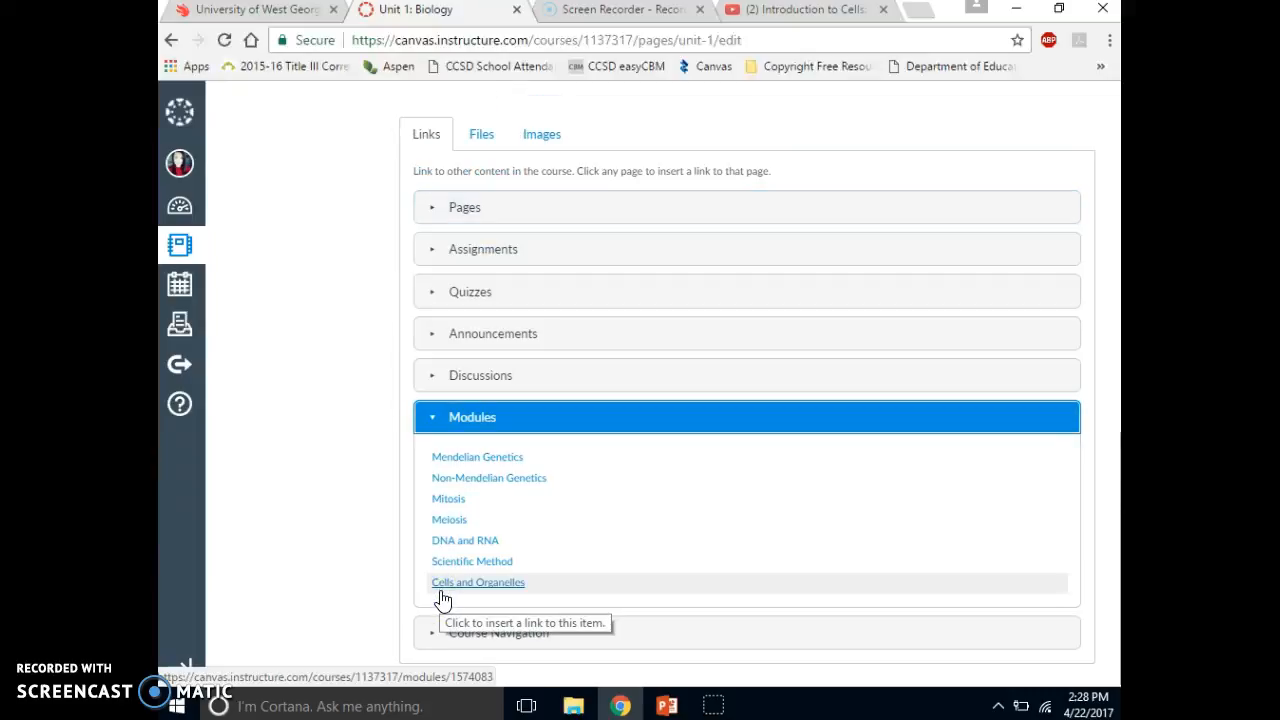
left_click(445, 591)
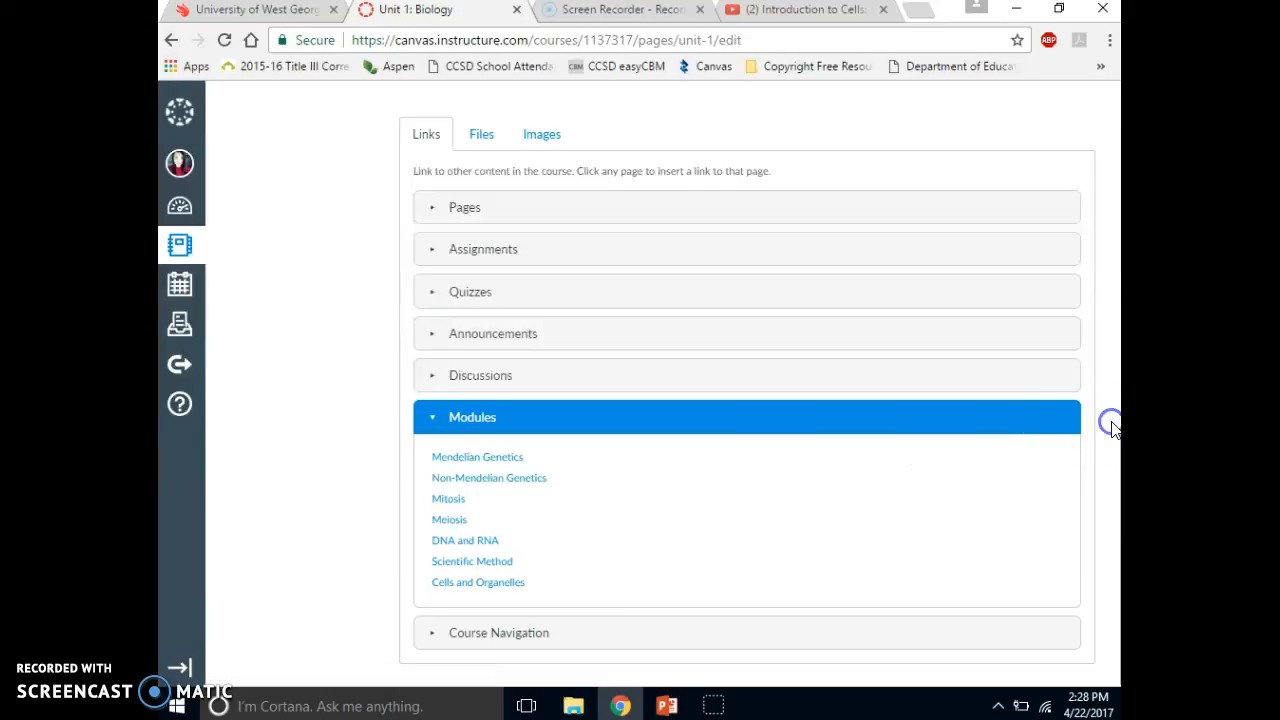
- Deselect the linked list item and save the Unit 1 page
scroll(1115, 430, "up", 3)
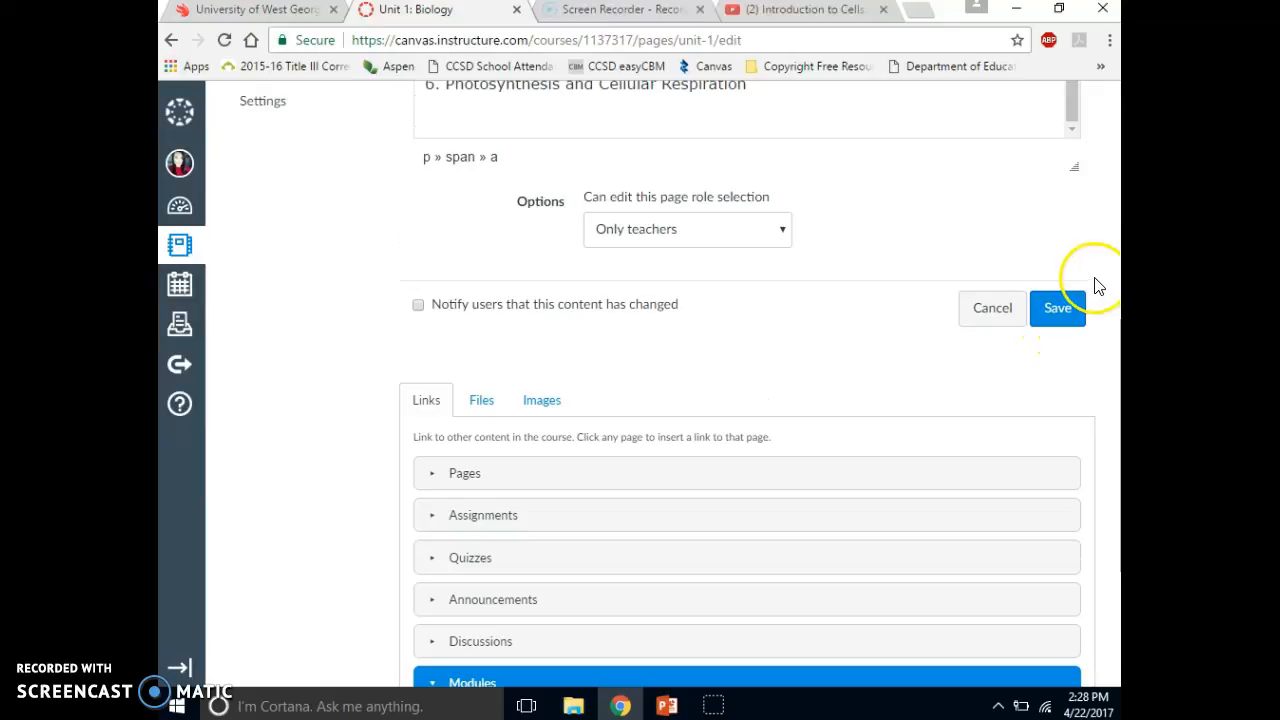
scroll(1099, 287, "up", 2)
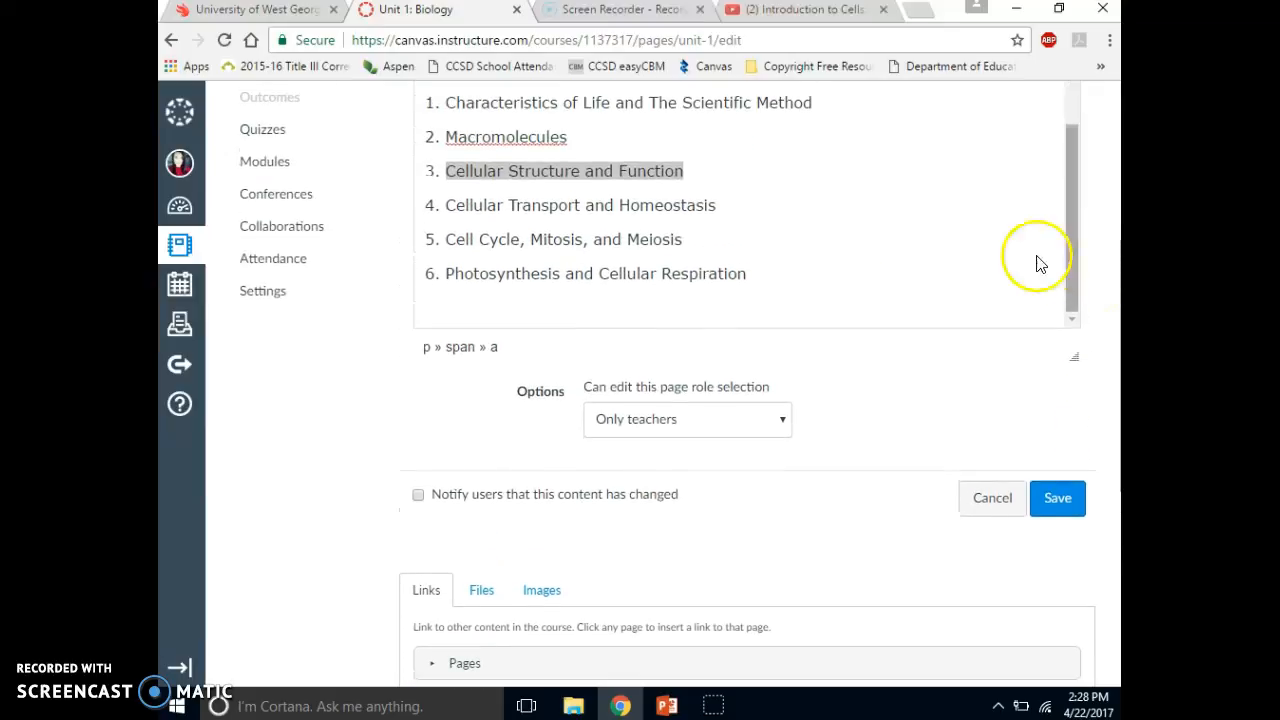
left_click(822, 230)
left_click(824, 230)
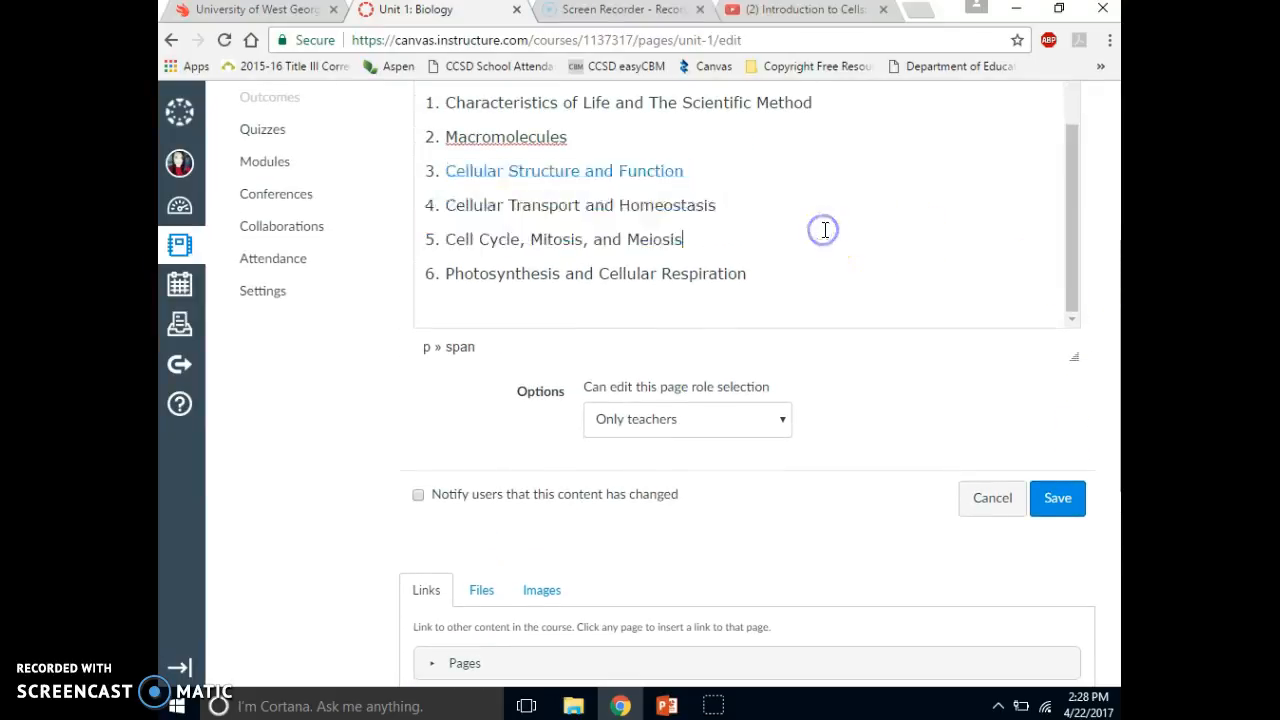
left_click(1063, 498)
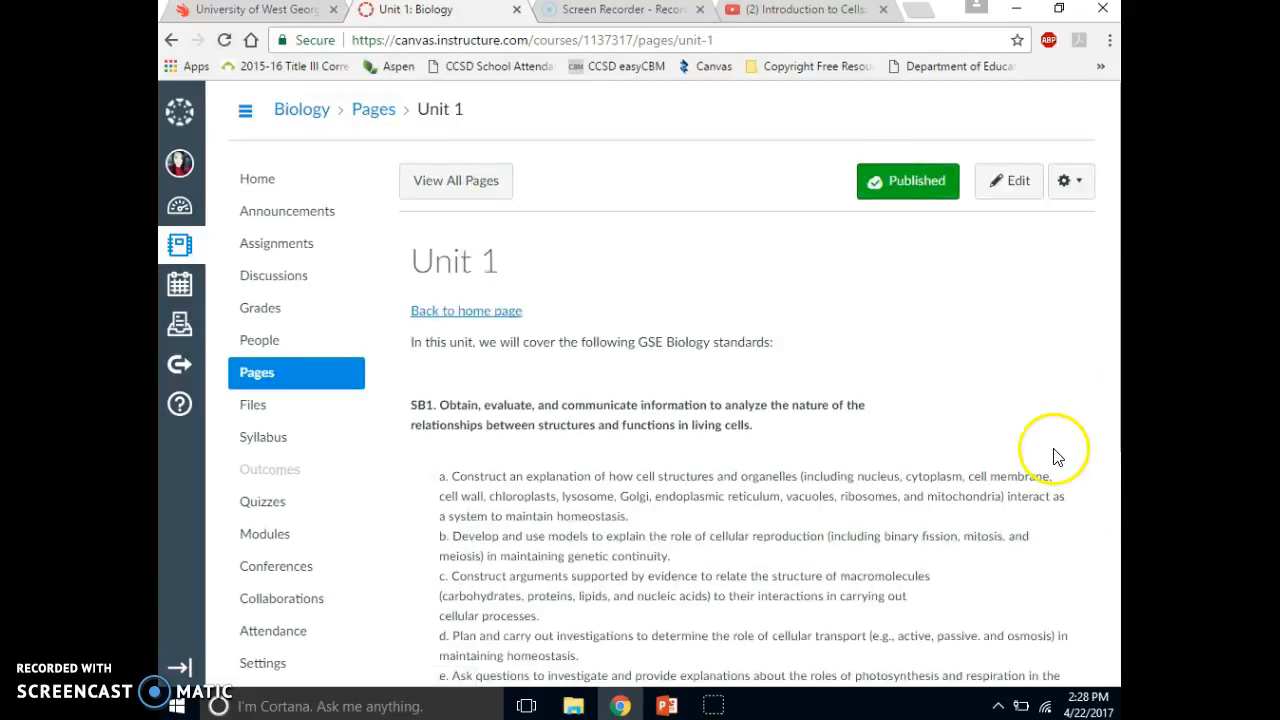
- Follow the Cellular Structure and Function link to its module and review the Cellular Structure and Function-Start Here! page
scroll(1068, 378, "down", 3)
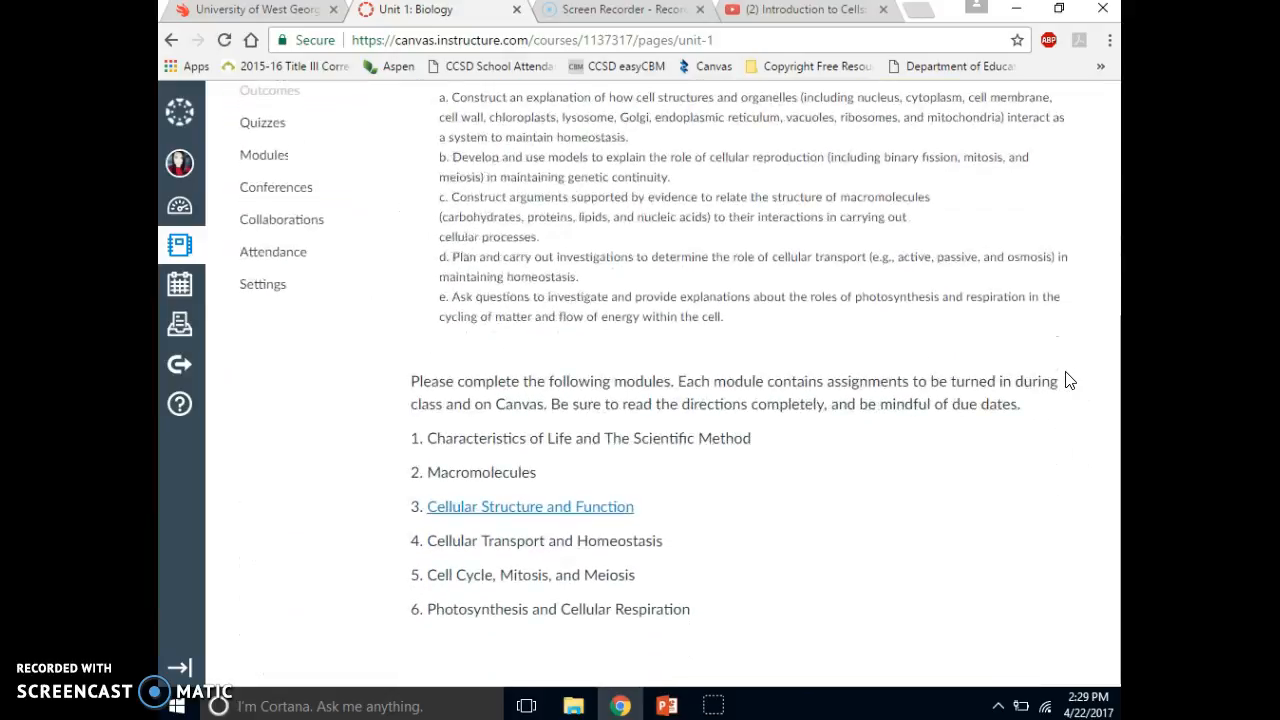
left_click(579, 507)
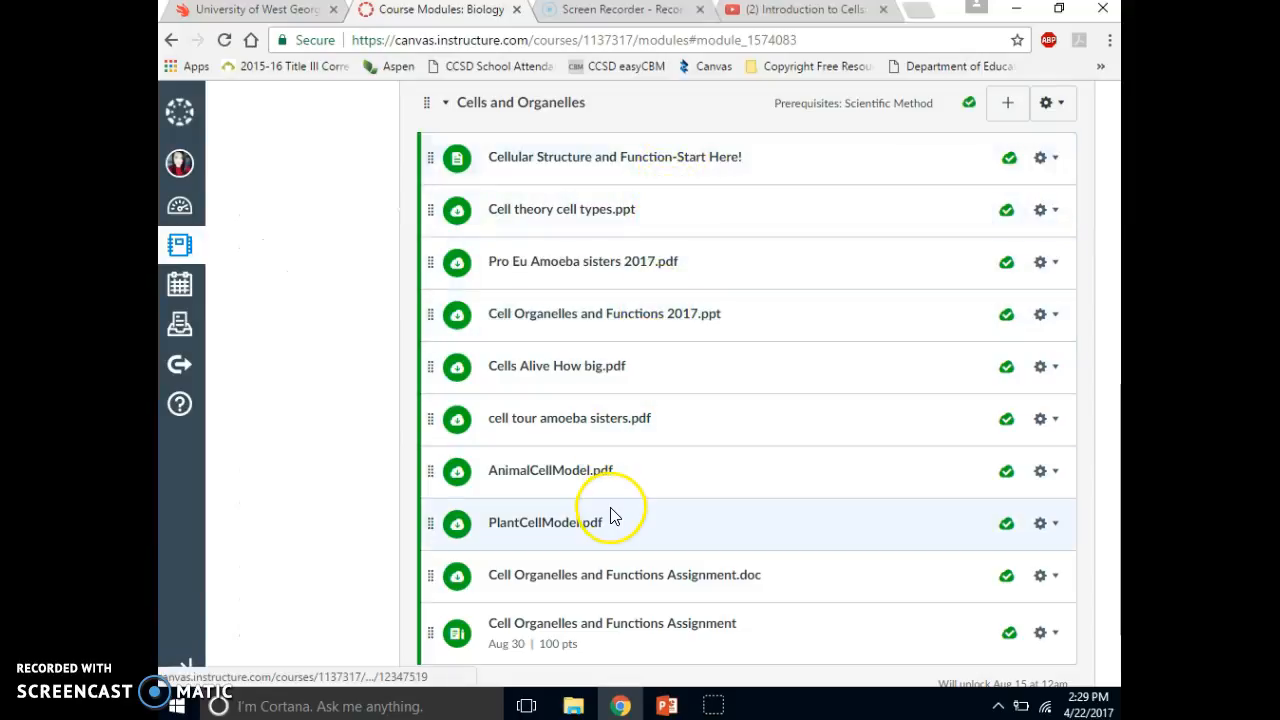
left_click(586, 161)
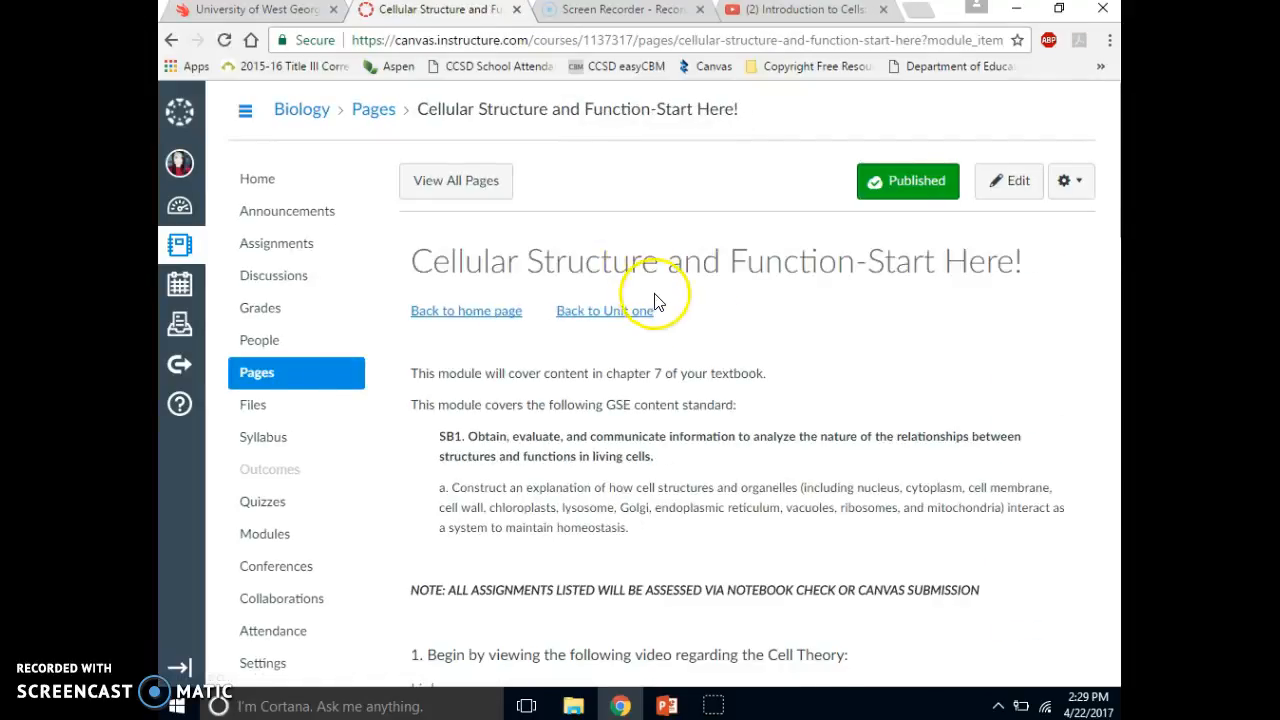
scroll(737, 351, "down", 2)
scroll(741, 352, "down", 3)
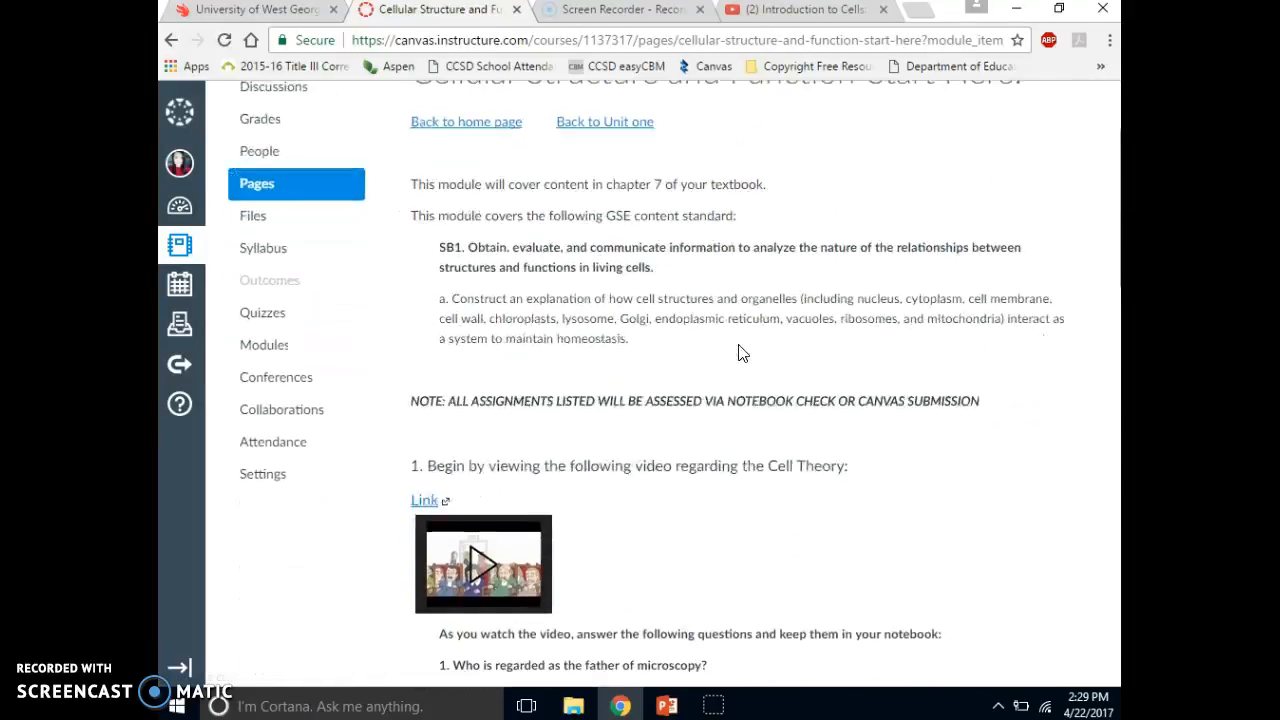